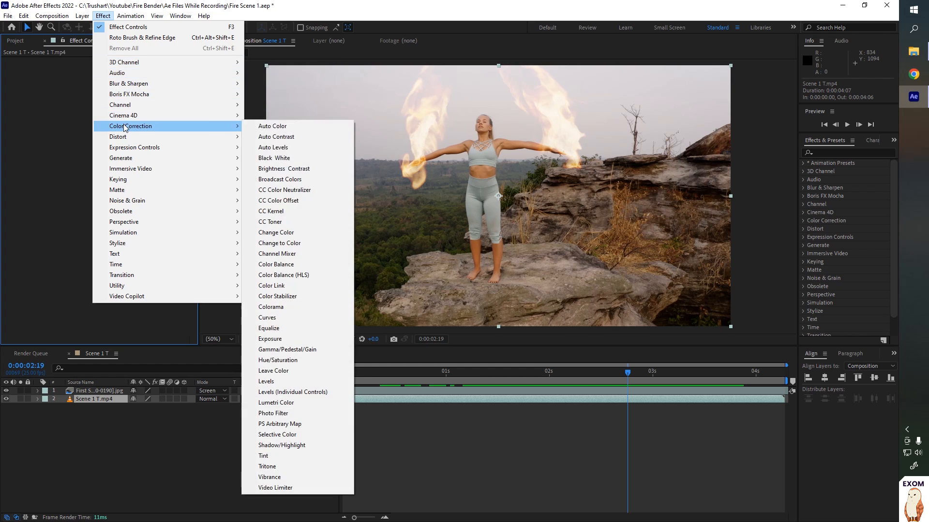
- Apply Brightness & Contrast to the footage layer, setting brightness to -60 and contrast to 20
click(276, 169)
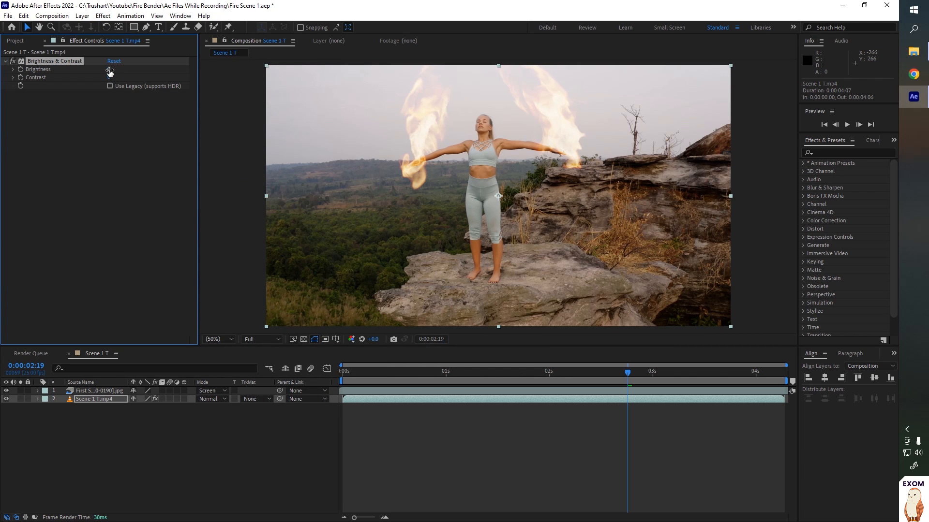
key(Return)
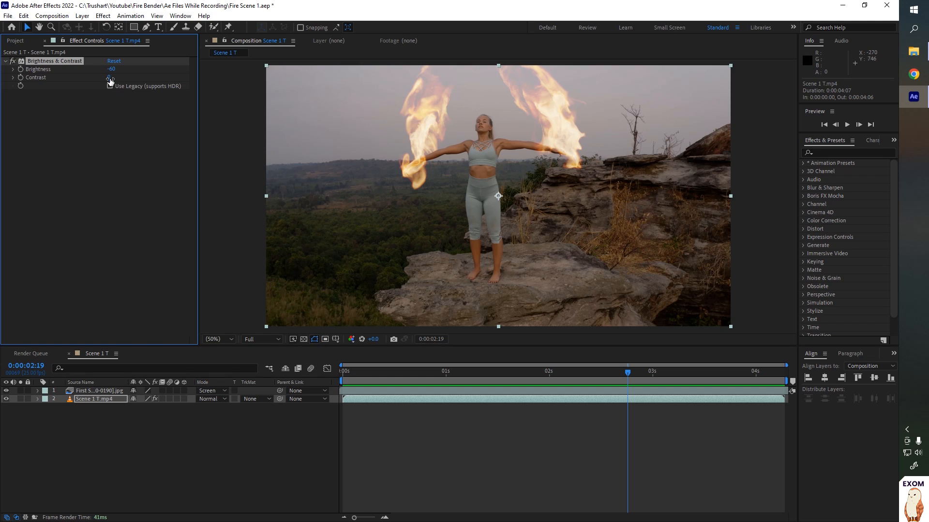
key(Return)
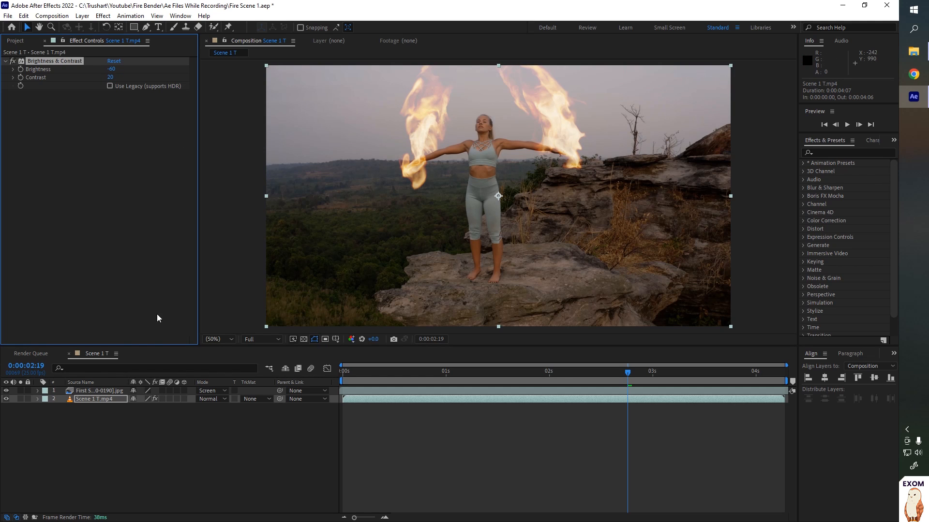
- Select the fire image-sequence layer and apply the Curves effect to it
click(97, 391)
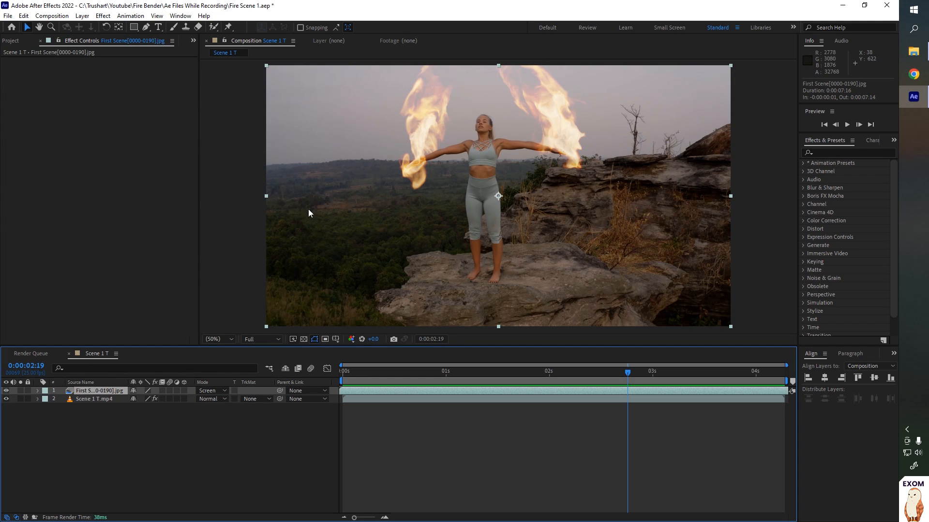
click(6, 399)
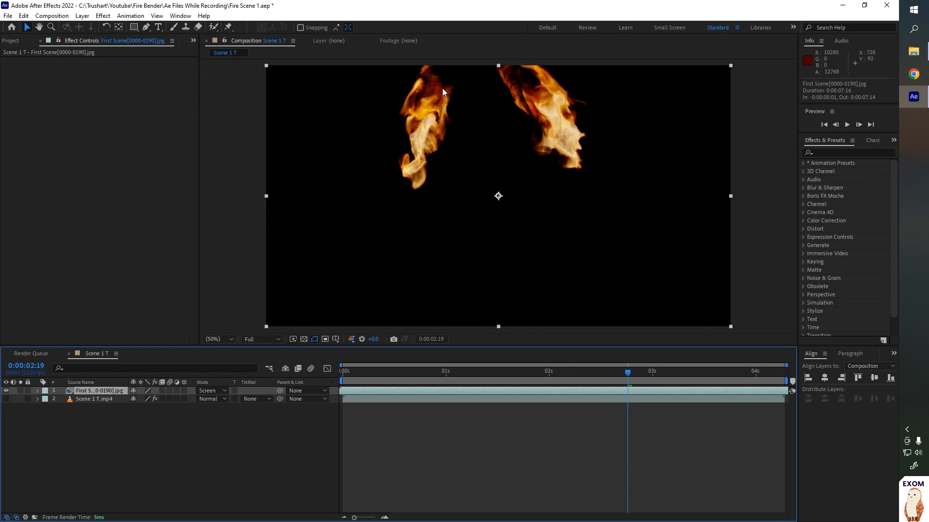
click(6, 399)
click(103, 16)
mouse_move(145, 126)
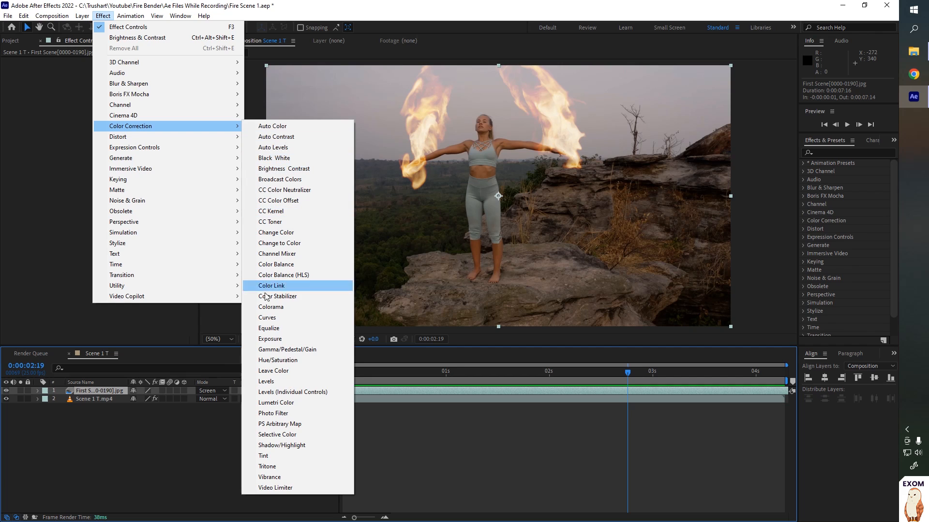
click(267, 317)
- Switch the Curves channel to Red and raise the red curve slightly in the midtones
click(127, 69)
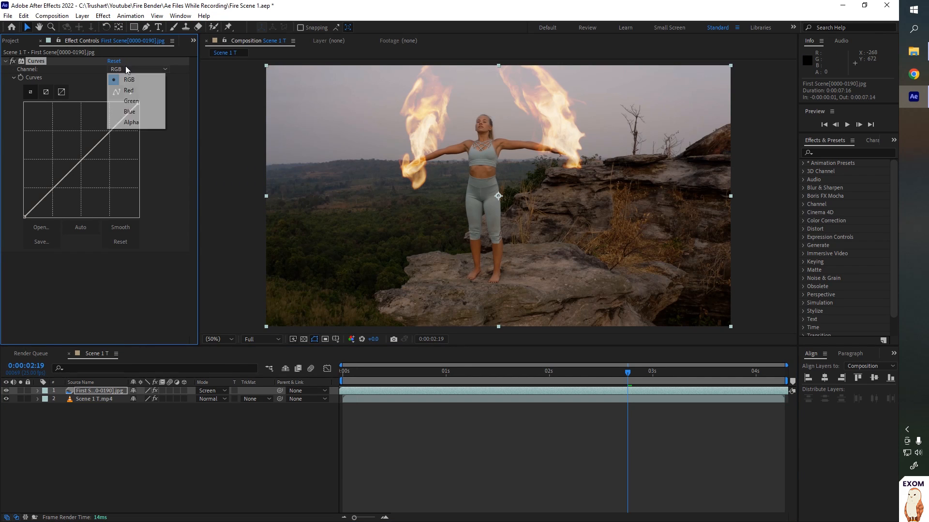
click(135, 91)
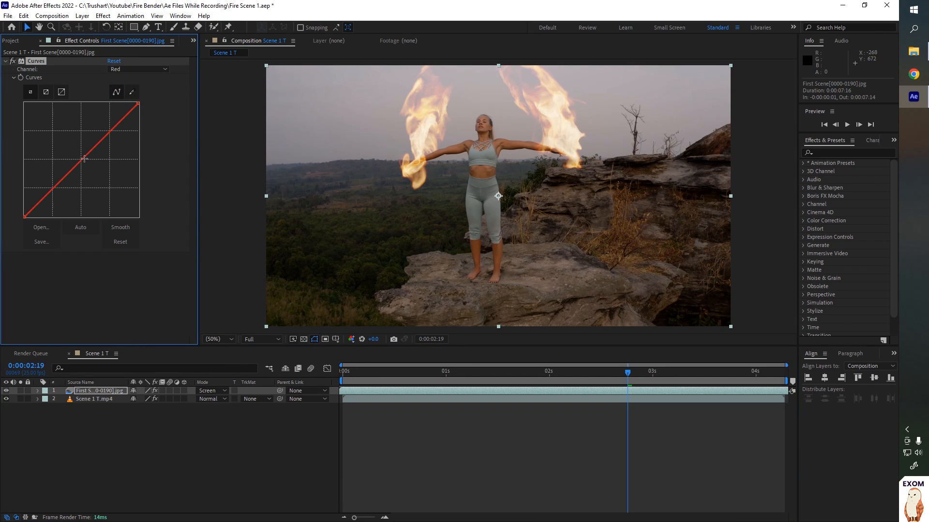
drag(81, 160, 79, 157)
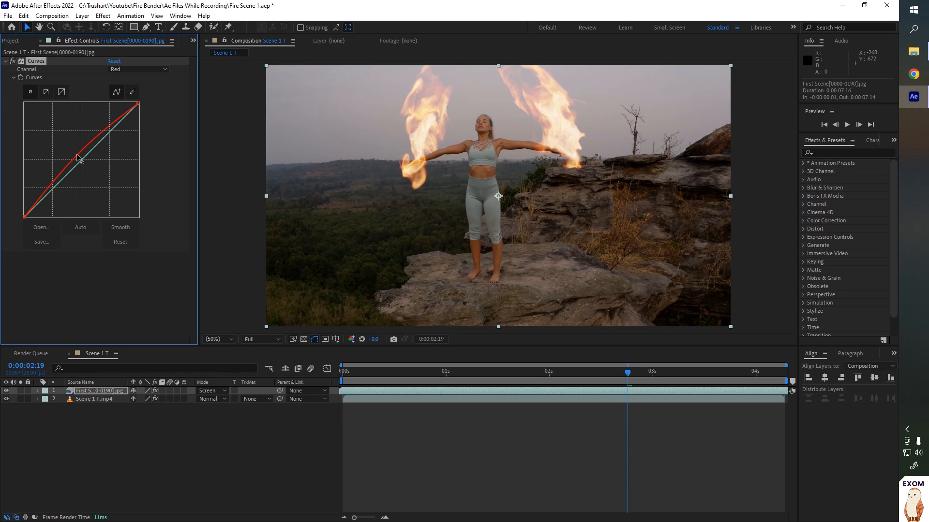
- Collapse Curves and add a Glow effect to the fire layer
click(5, 61)
click(103, 15)
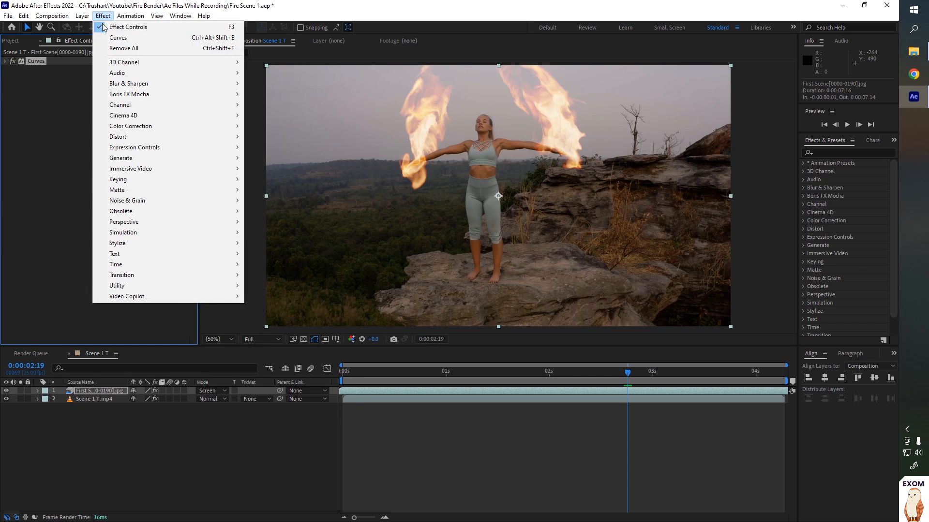
mouse_move(133, 245)
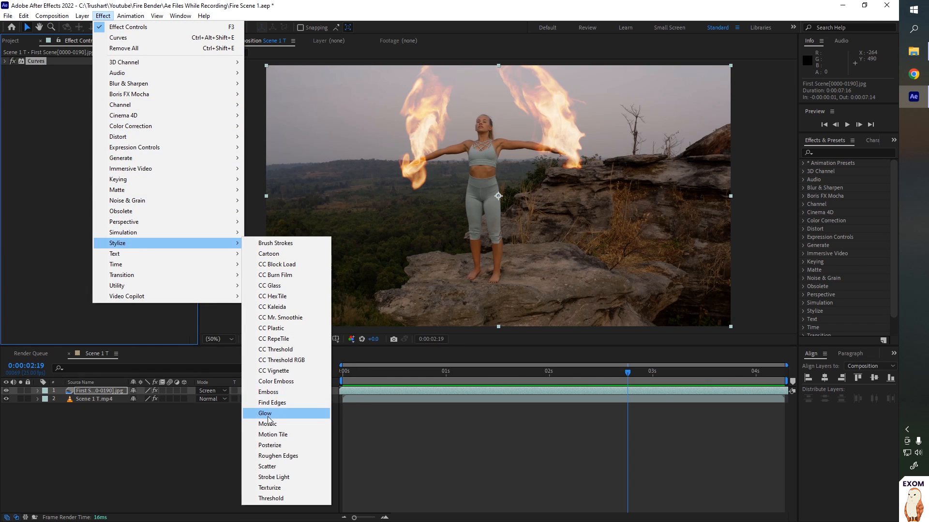
click(265, 413)
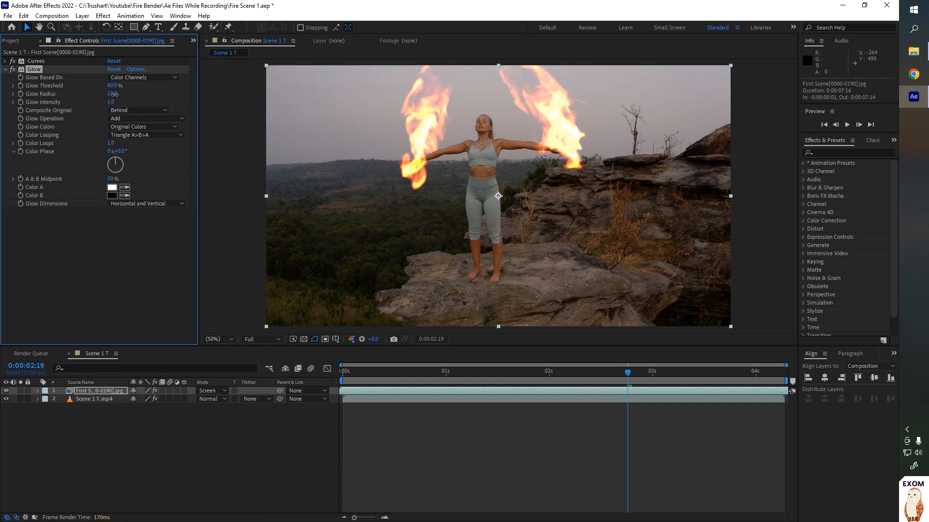
- Set the Glow threshold to 67.1% and the glow radius to 160
drag(114, 94, 159, 94)
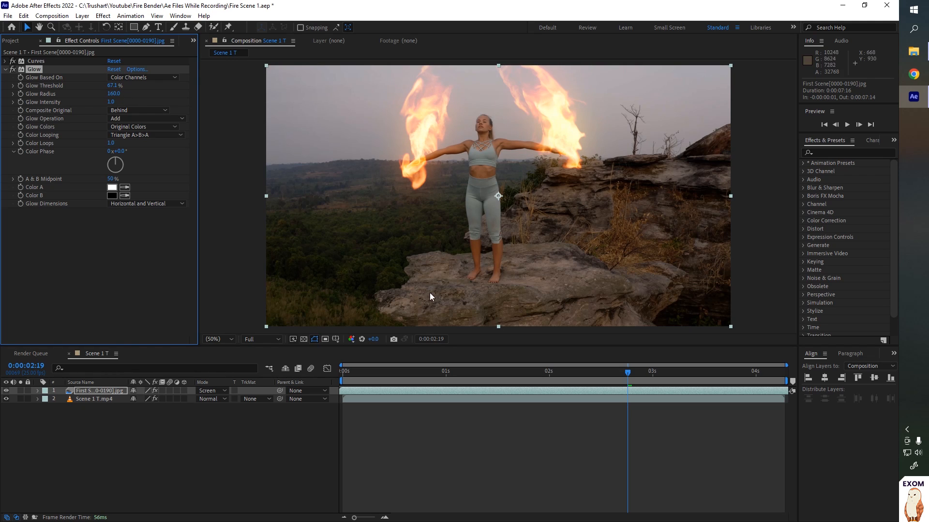
- Preview the composition from the start to check the fire glow
drag(653, 373, 292, 381)
key(space)
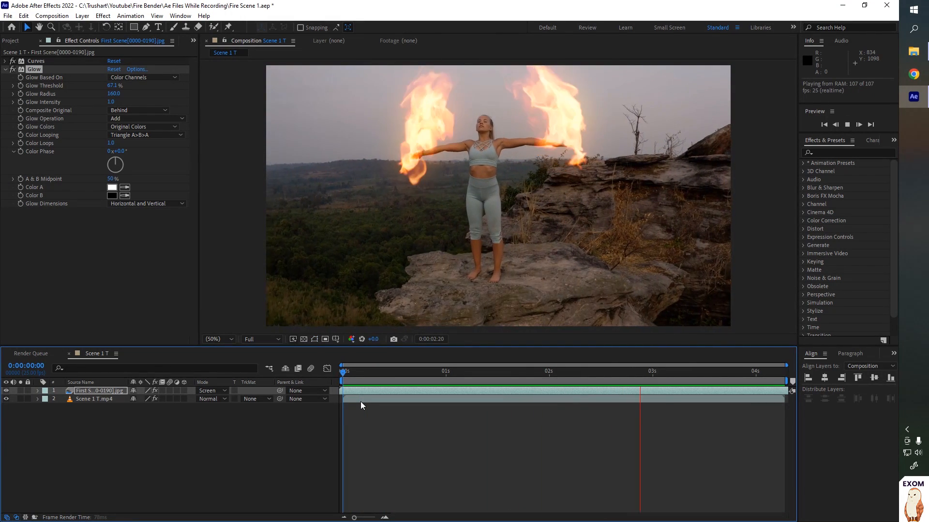
key(space)
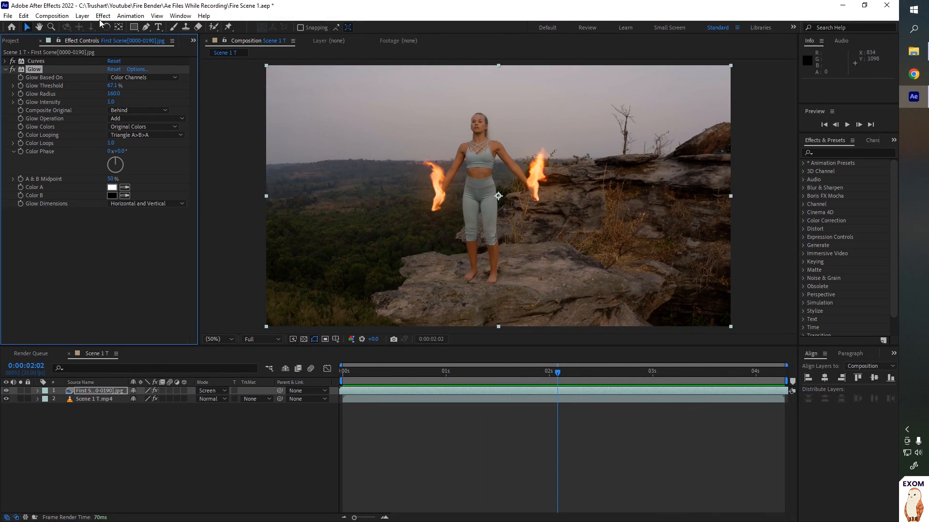
- Add a second Glow effect with threshold 50% and radius 400
click(103, 15)
click(113, 37)
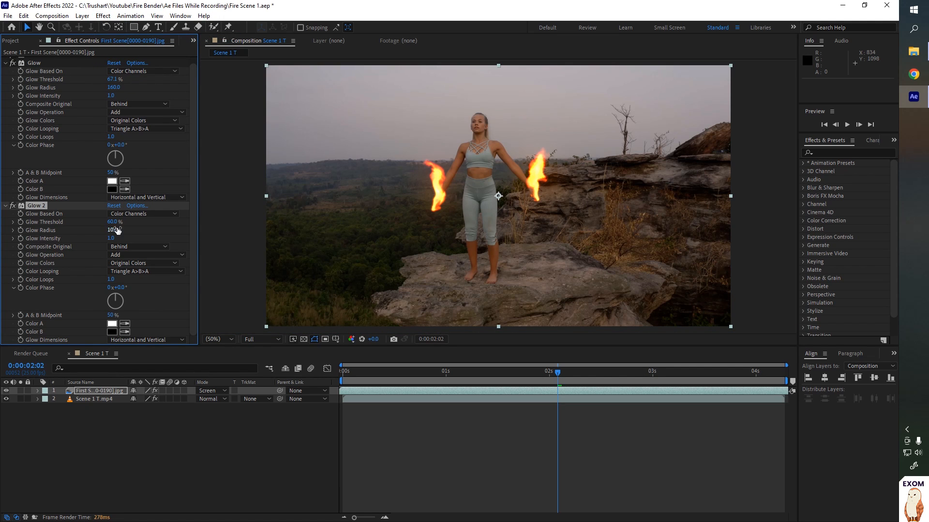
drag(127, 232, 284, 217)
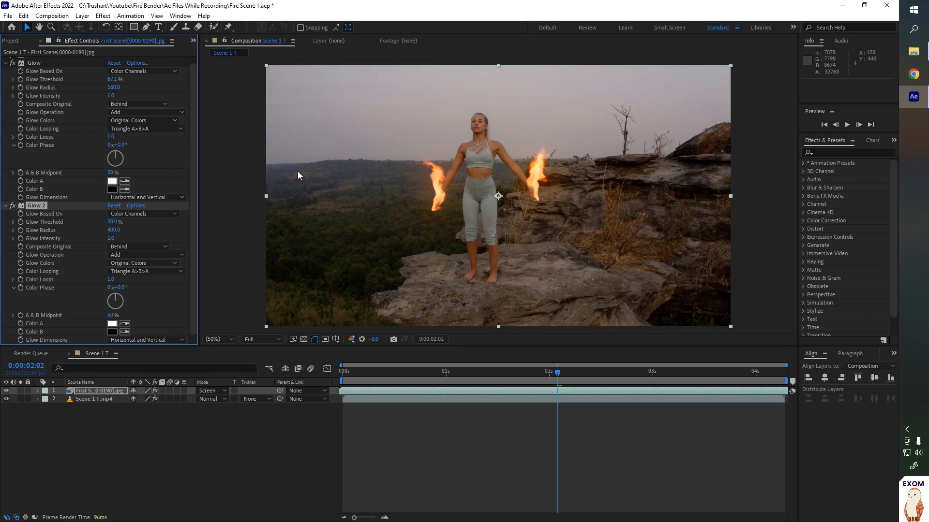
scroll(428, 223, up, 2)
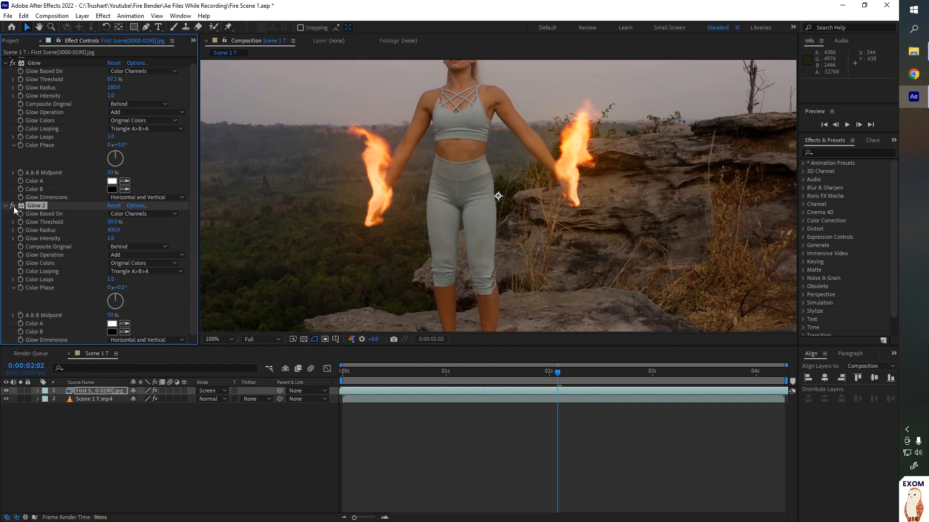
scroll(394, 239, down, 2)
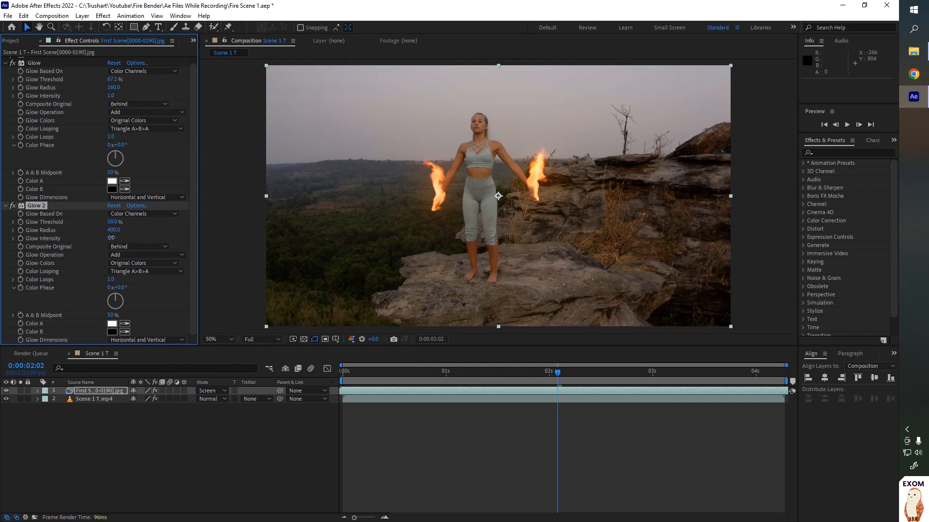
drag(112, 238, 87, 245)
key(ctrl+z)
- Add the expression wiggle(10,1) to the second Glow's intensity
alt+click(20, 239)
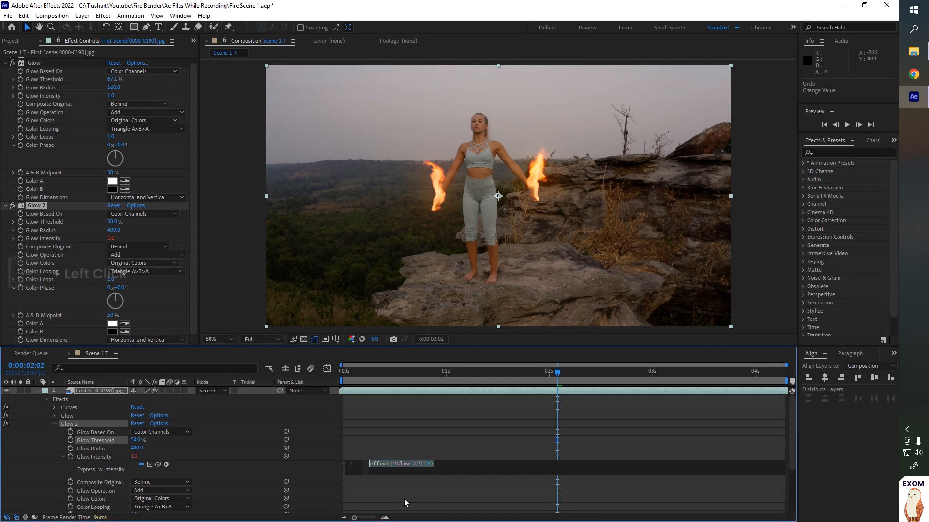
text(wiggle)
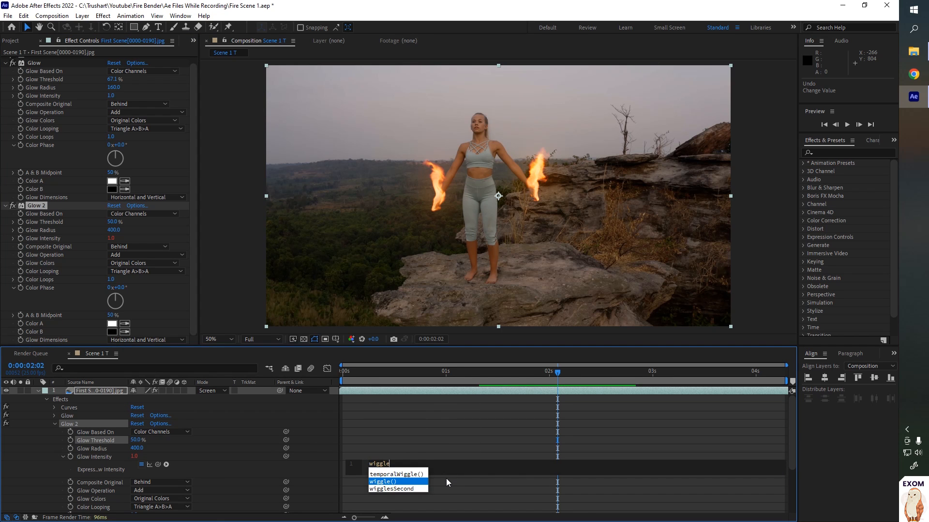
key(Return)
text(10)
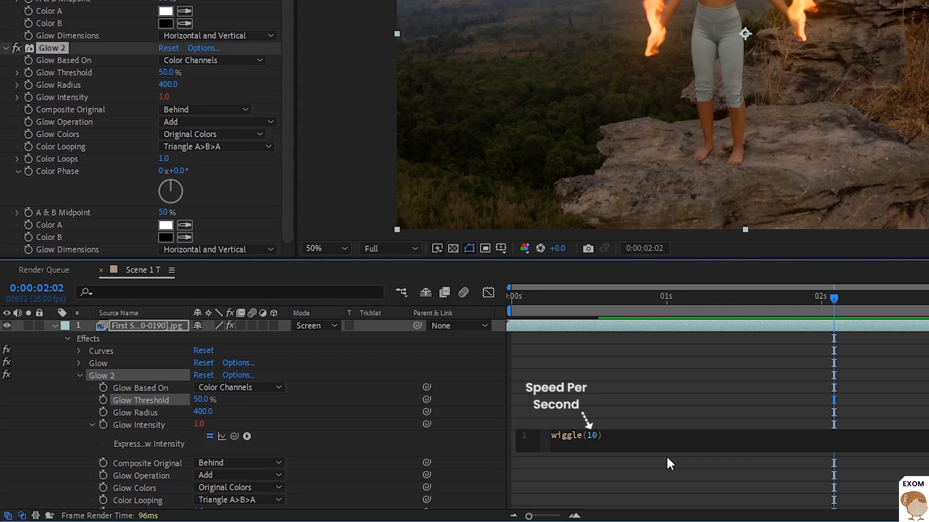
text(,1)
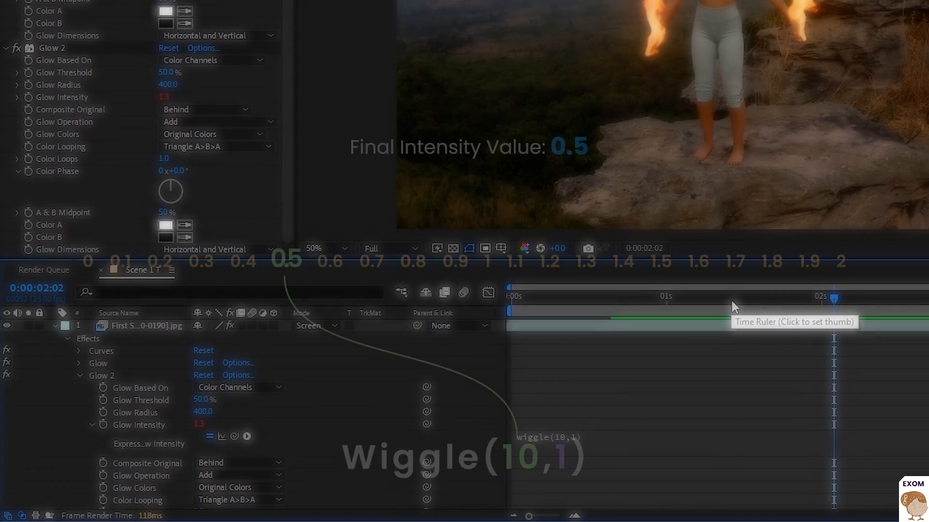
- Preview the composition to check the flickering glow intensity
drag(663, 299, 831, 312)
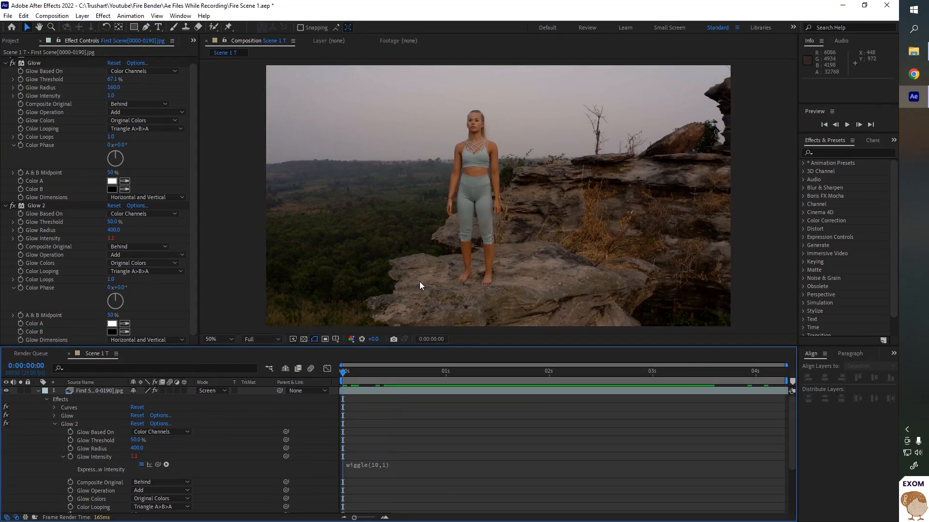
key(space)
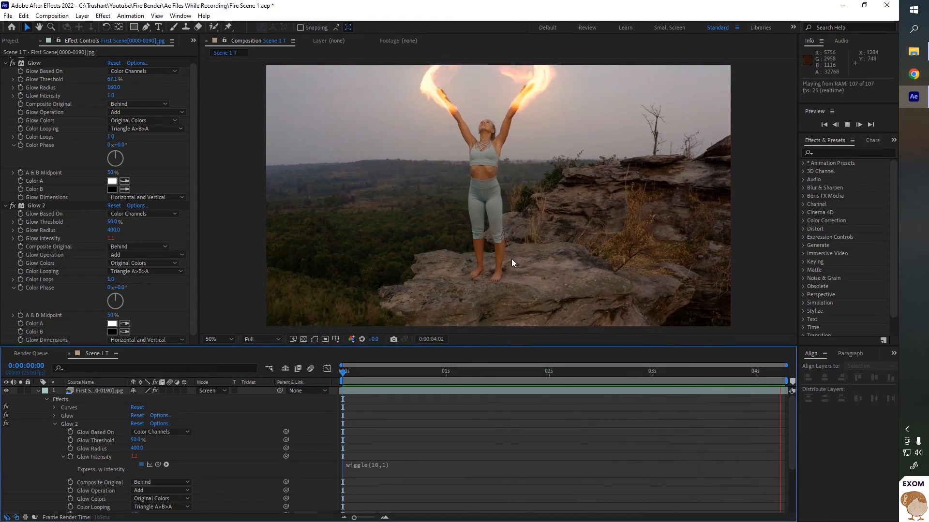
key(space)
key(space)
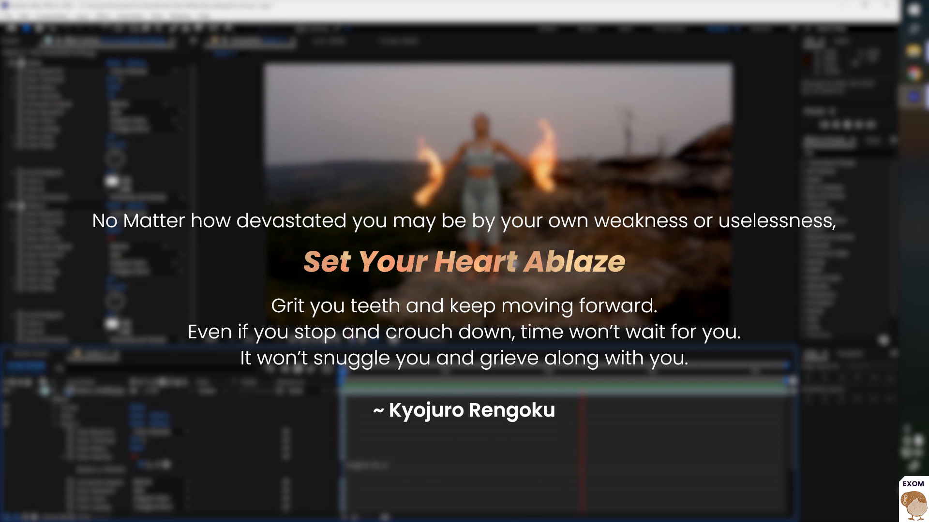
drag(650, 390, 653, 390)
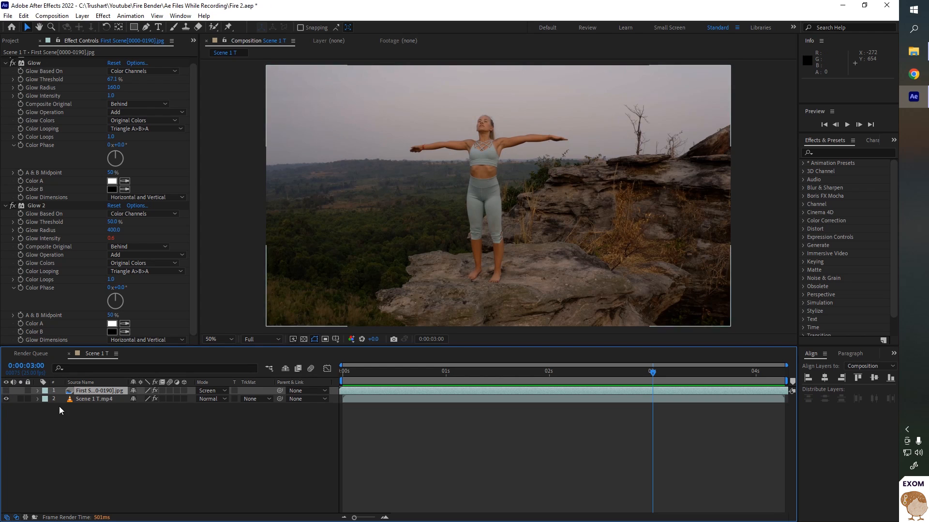
- Duplicate the footage layer and turn off the Brightness & Contrast effect on the copy
click(92, 401)
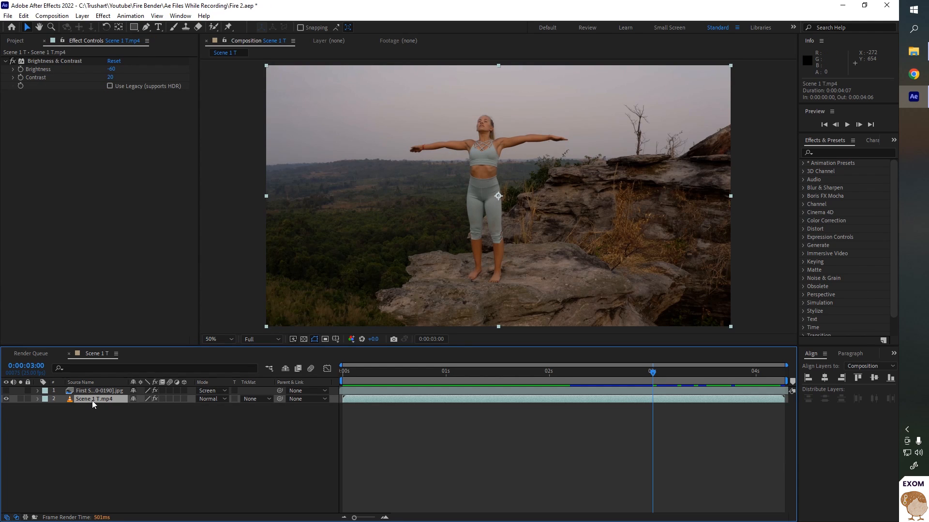
key(ctrl+d)
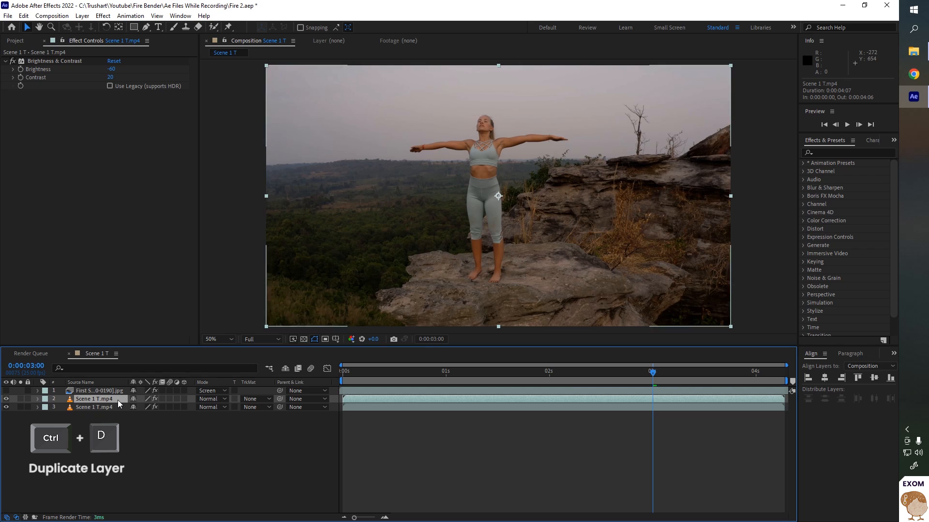
click(13, 61)
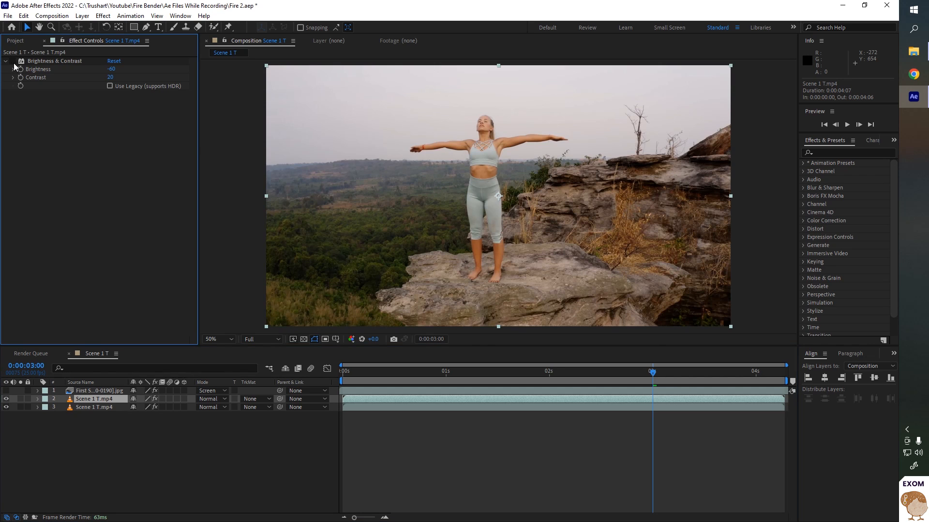
- Open the duplicated footage layer in the Layer viewer and paint Roto Brush strokes over the performer's arms and torso on the last frame
double_click(100, 400)
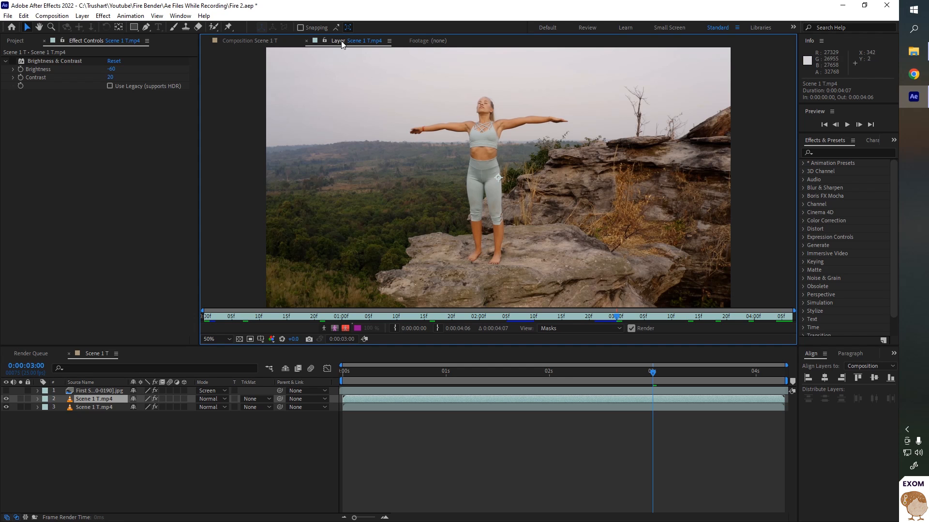
drag(649, 374, 781, 381)
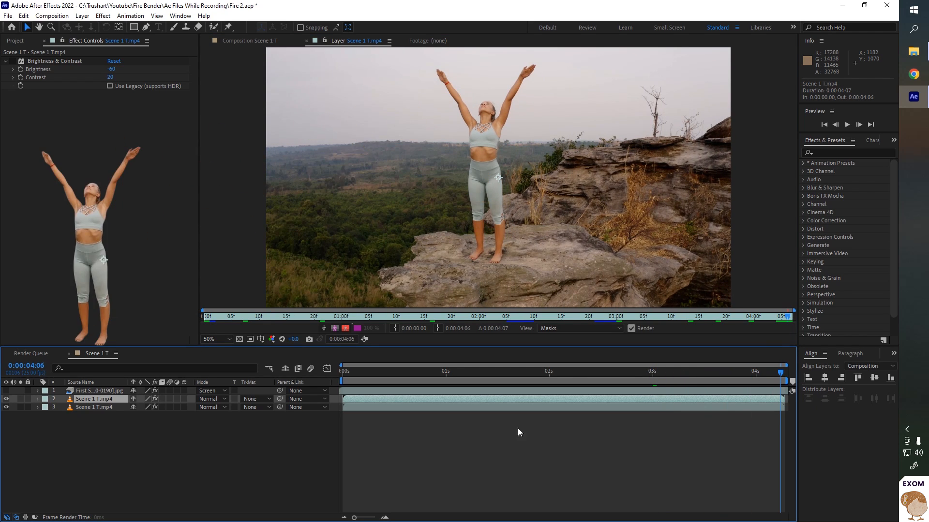
drag(358, 372, 315, 380)
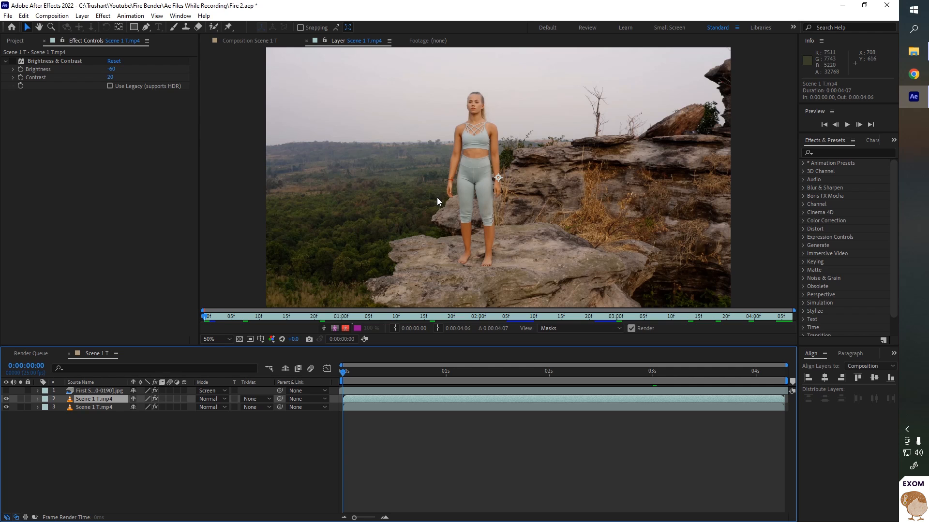
drag(355, 367, 870, 336)
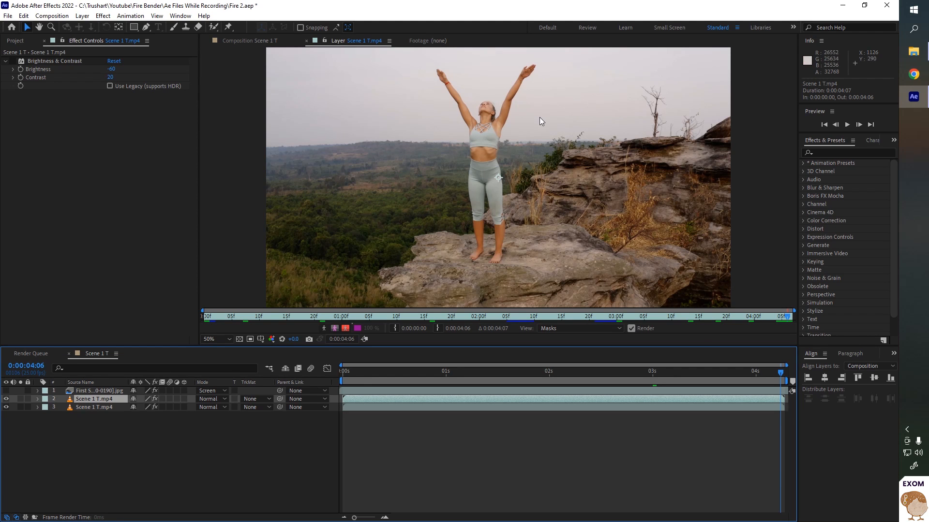
click(213, 26)
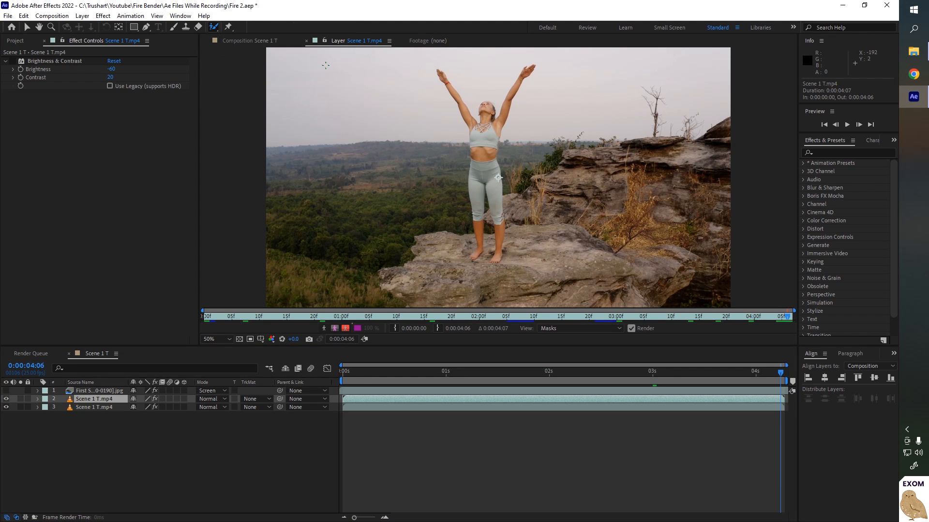
scroll(363, 79, up, 1)
drag(367, 130, 412, 300)
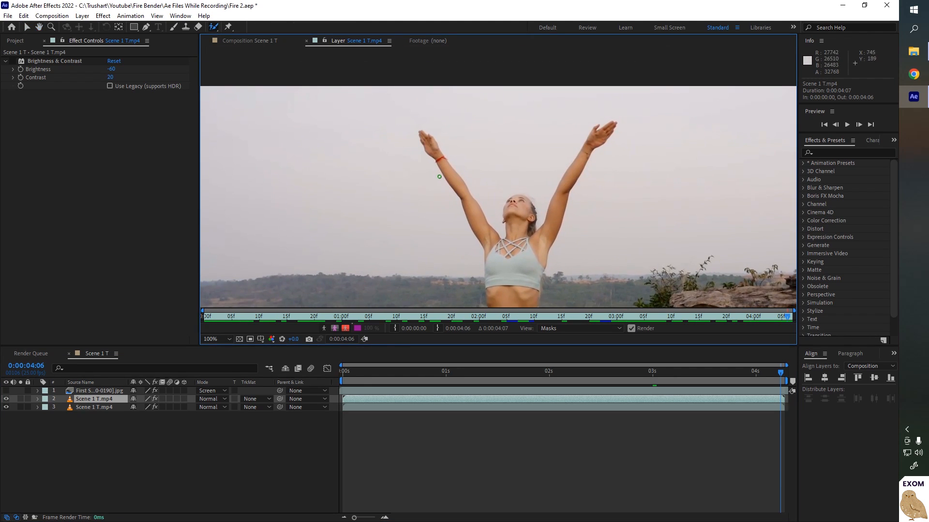
drag(424, 137, 431, 147)
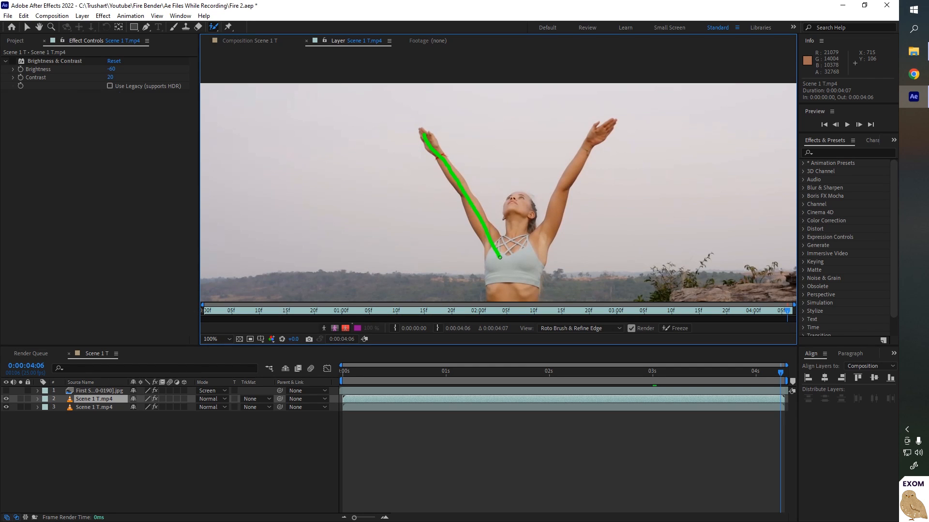
drag(500, 257, 500, 257)
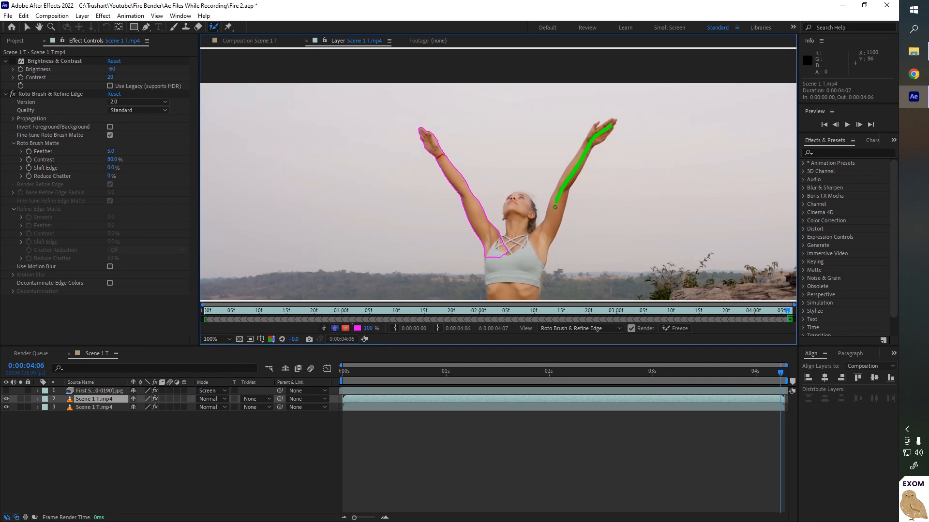
drag(555, 207, 549, 225)
mouse_move(509, 285)
mouse_down()
mouse_move(531, 283)
mouse_move(540, 160)
mouse_up()
drag(542, 112, 533, 264)
drag(623, 234, 622, 141)
drag(573, 112, 579, 172)
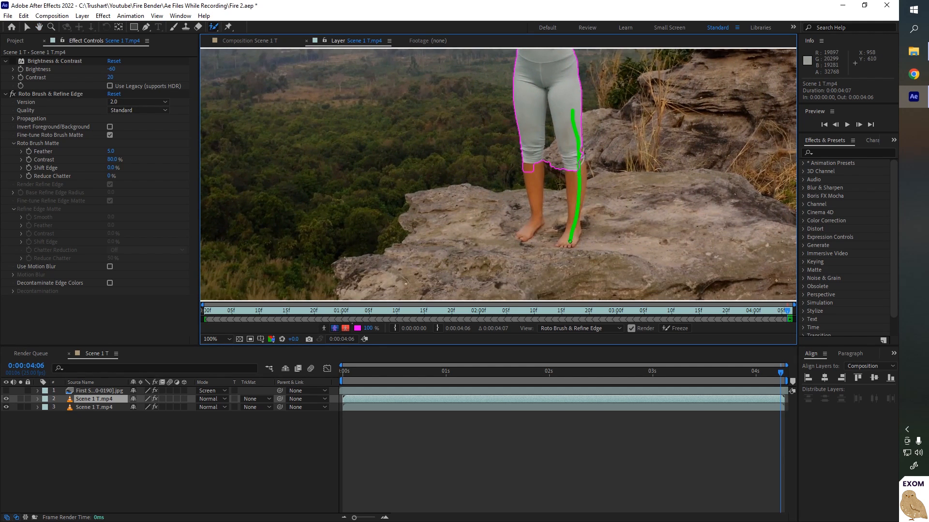
- Extend the Roto Brush selection down the legs and subtract the background gap between them
drag(570, 240, 570, 241)
drag(533, 206, 532, 230)
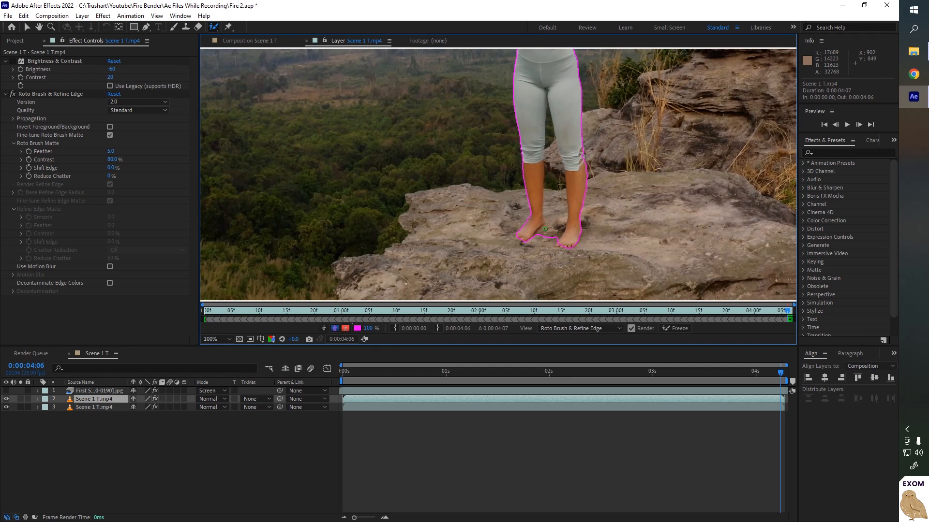
key(alt)
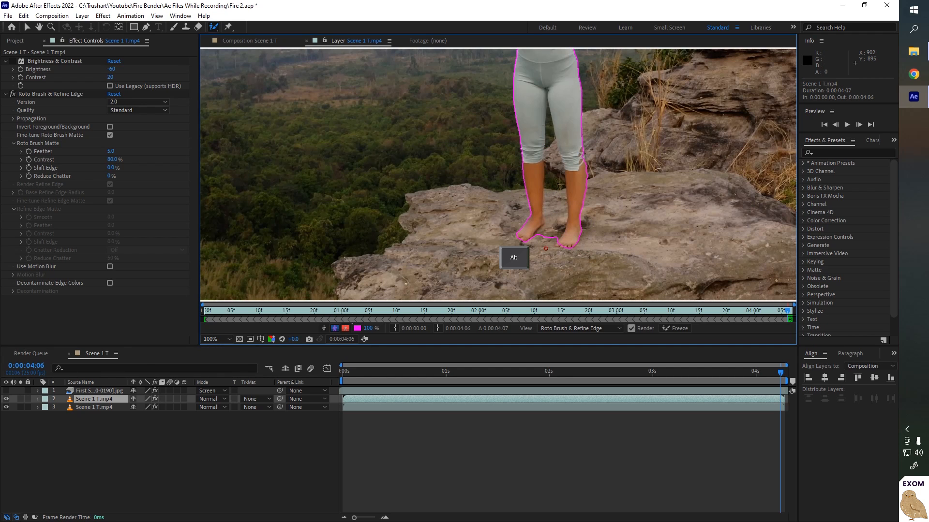
drag(546, 247, 554, 211)
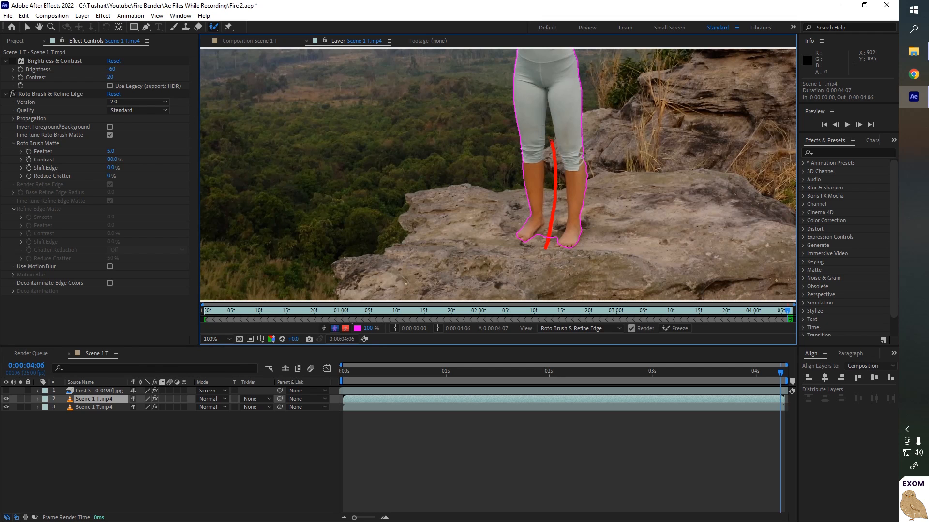
drag(549, 136, 549, 136)
- Refine the Roto Brush matte edges around the lower legs, feet and upper body with additional strokes
scroll(553, 204, up, 4)
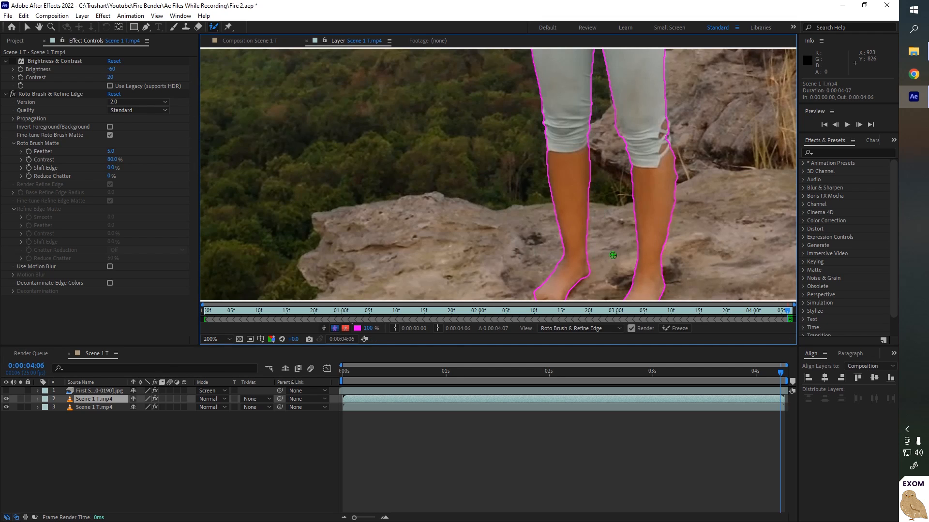
drag(678, 214, 693, 212)
scroll(730, 145, down, 1)
drag(730, 145, 687, 296)
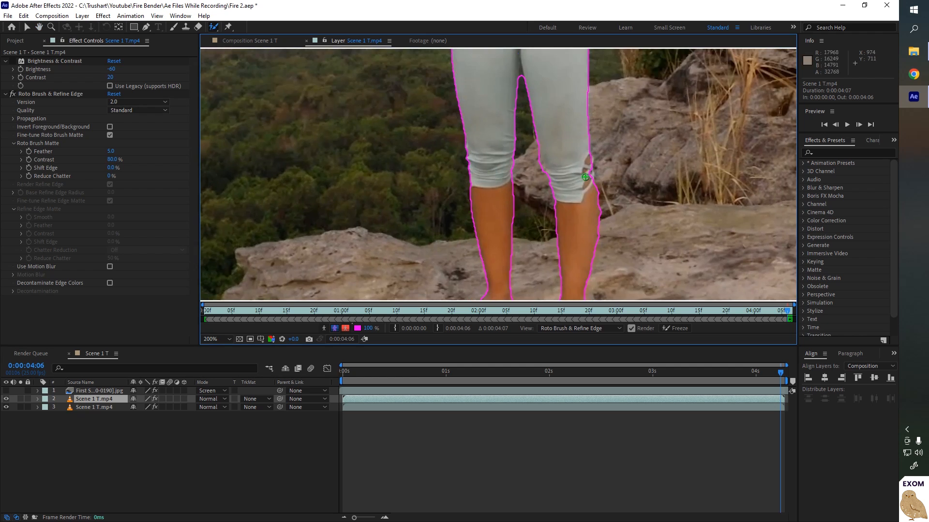
scroll(680, 165, up, 1)
drag(681, 147, 681, 174)
mouse_move(573, 138)
mouse_down()
mouse_move(582, 176)
mouse_move(579, 152)
mouse_up()
scroll(649, 157, down, 1)
drag(641, 145, 621, 274)
scroll(619, 252, down, 1)
drag(590, 145, 585, 261)
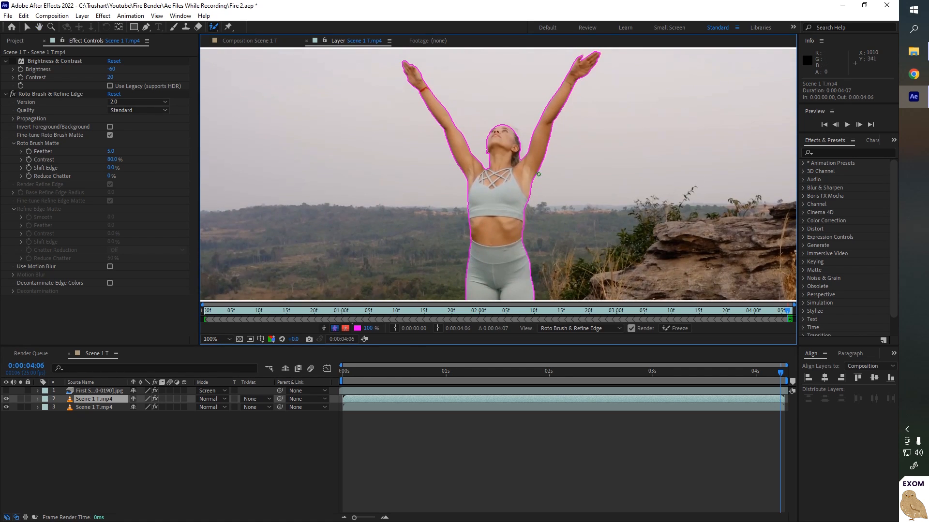
drag(568, 130, 585, 241)
scroll(585, 246, up, 1)
scroll(585, 247, down, 2)
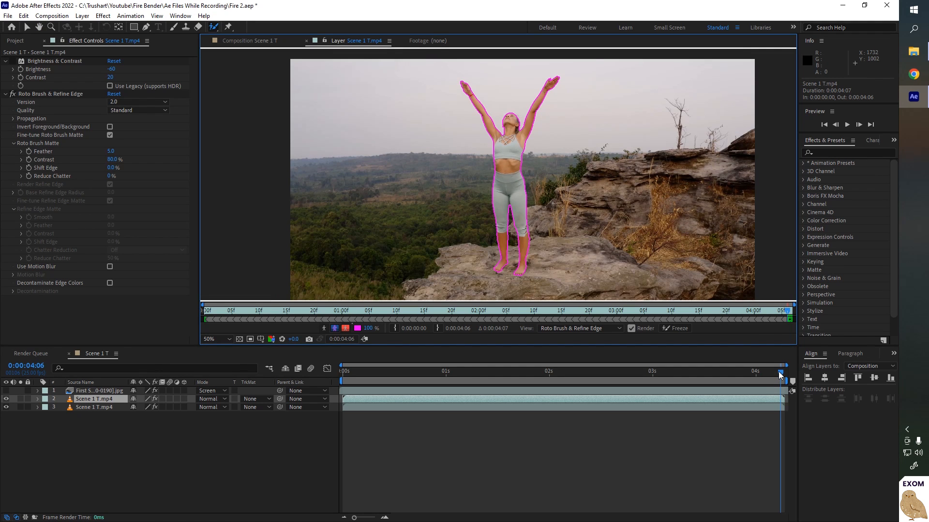
- Propagate the Roto Brush matte back to the first frame and preview the segmentation
drag(780, 373, 208, 394)
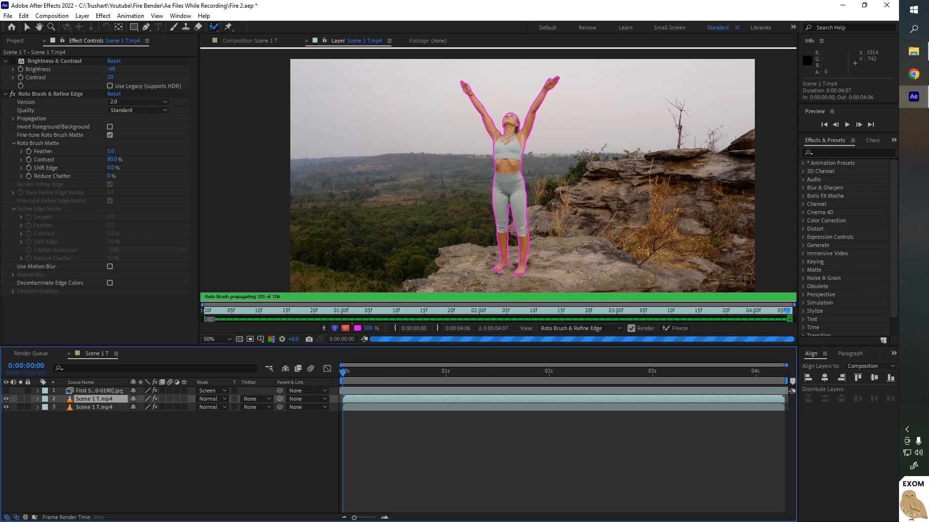
key(space)
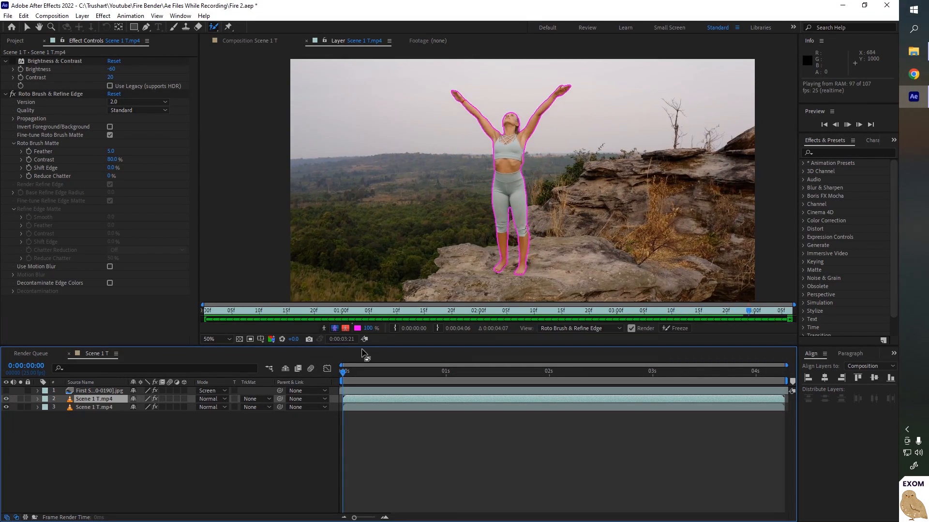
key(space)
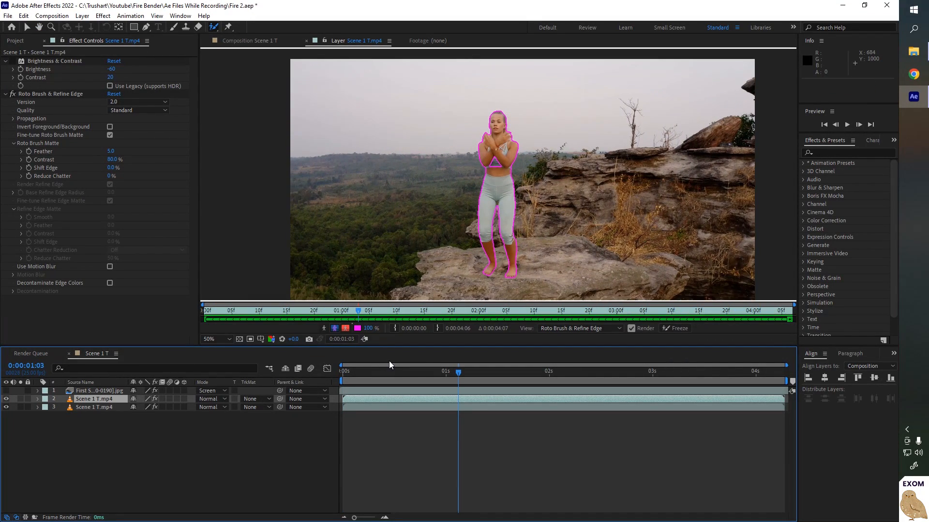
click(436, 374)
click(433, 375)
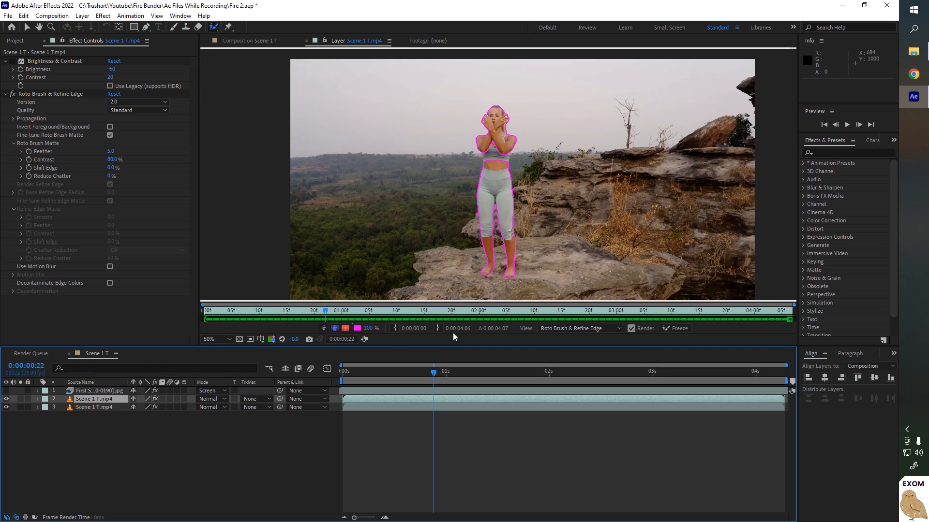
drag(430, 375, 413, 371)
- Step through the early frames and paint corrective Roto Brush strokes on the torso and arms
scroll(498, 154, up, 1)
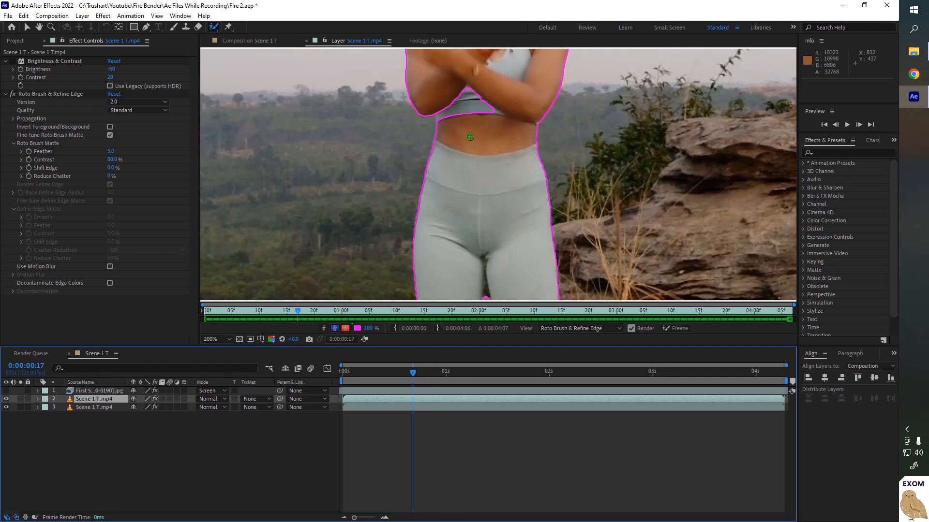
mouse_move(454, 140)
mouse_down()
mouse_move(450, 120)
mouse_move(478, 92)
mouse_move(487, 124)
mouse_up()
scroll(492, 155, down, 1)
key(Page_Down)
key(Page_Down)
key(Page_Down)
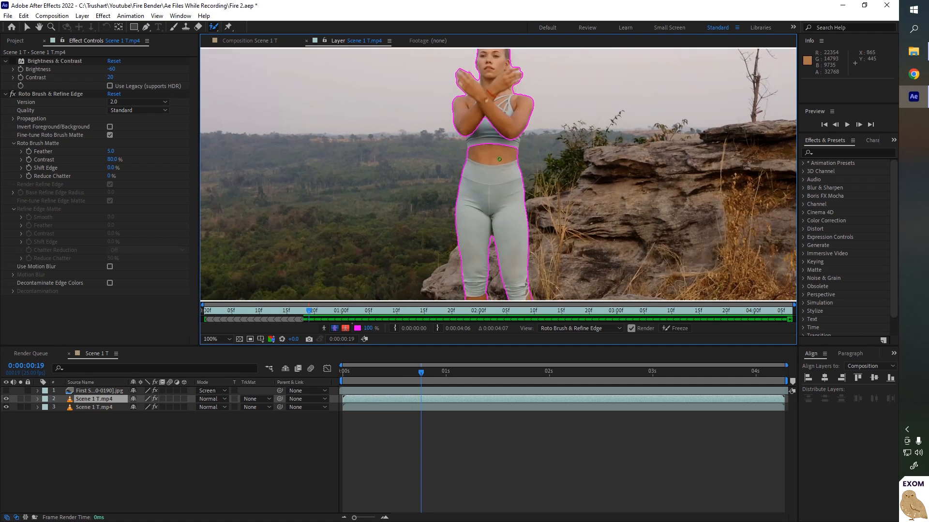
key(Page_Down)
key(Page_Down)
key(Page_Down)
key(Page_Down)
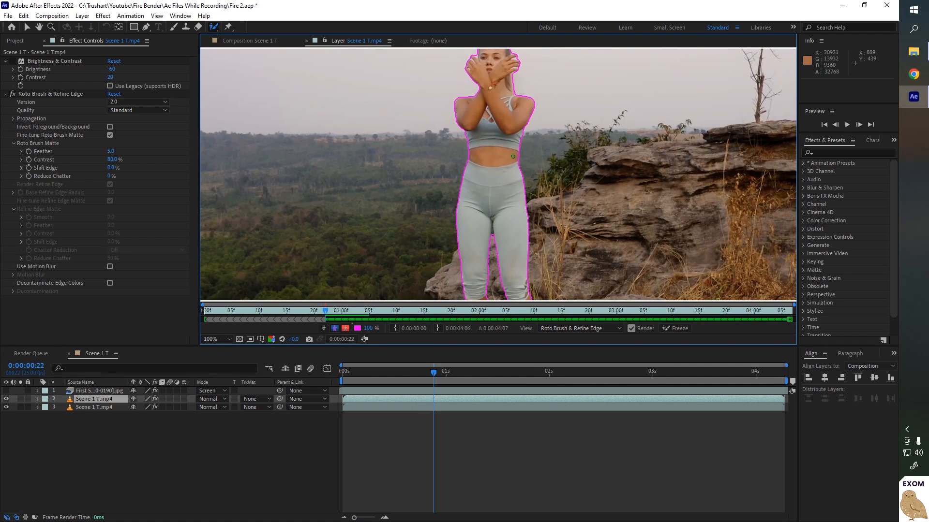
key(Page_Down)
key(Page_Down)
key(Page_Down)
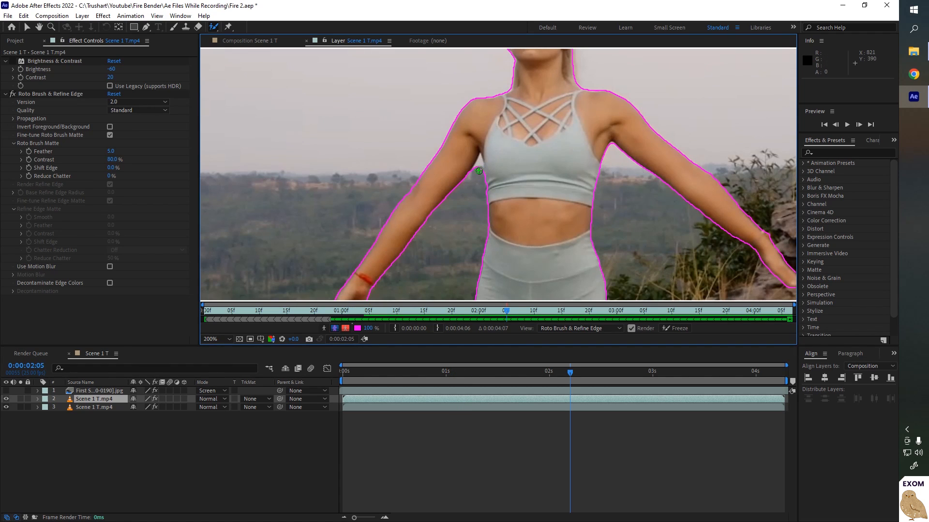
drag(479, 172, 477, 167)
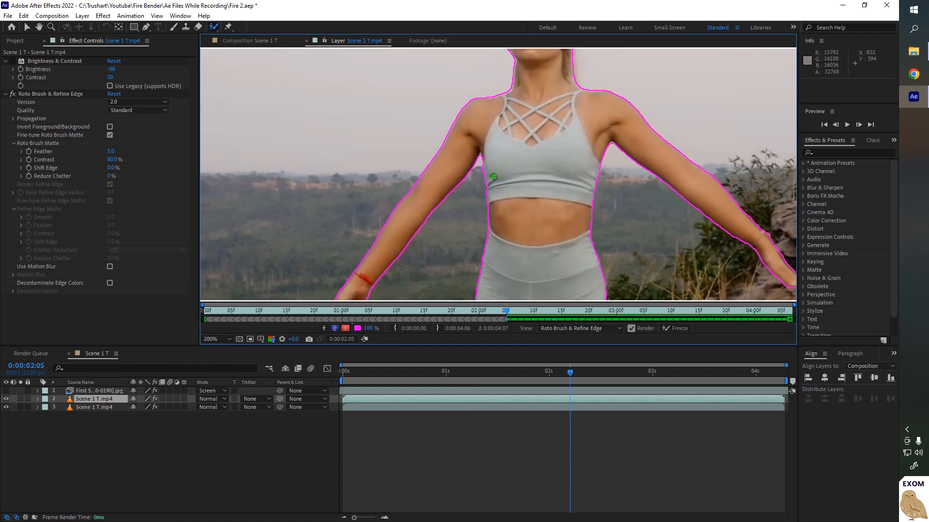
- Open the Brushes panel and freeze the Roto Brush & Refine Edge propagation
click(180, 16)
click(193, 88)
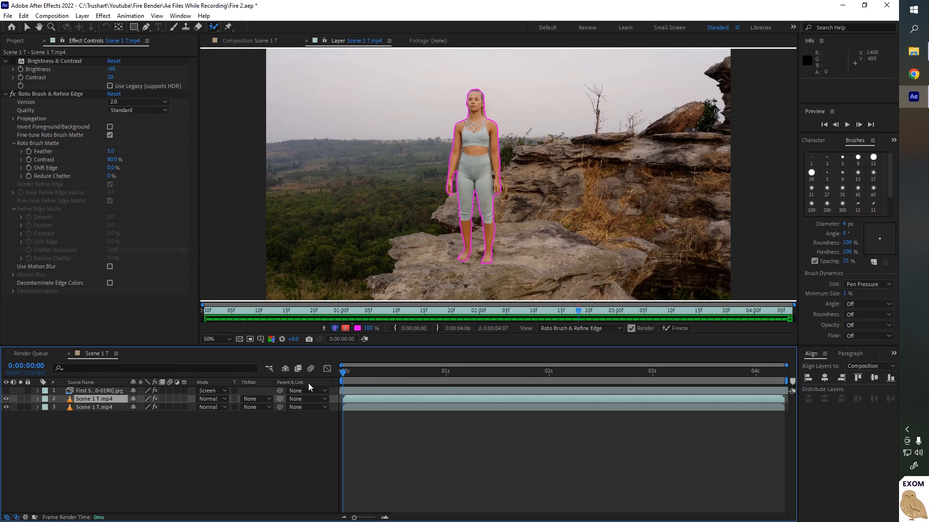
click(677, 329)
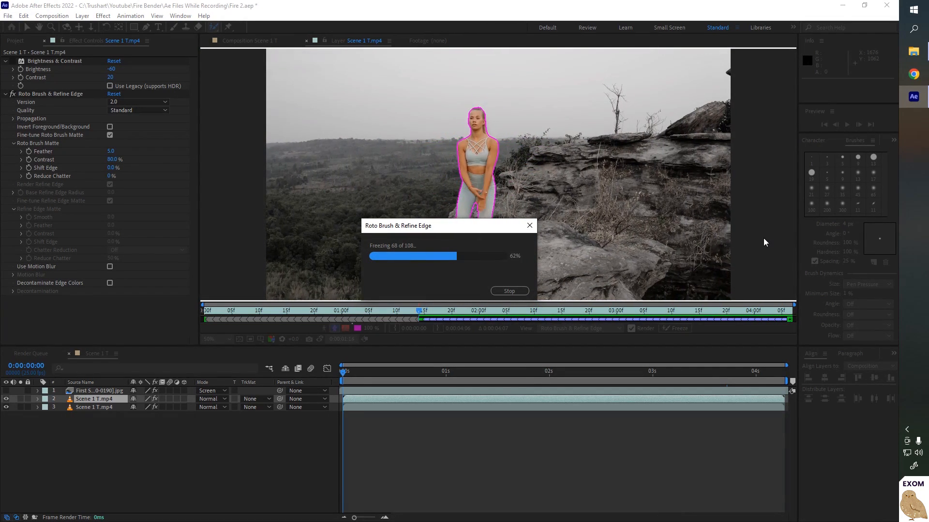
drag(448, 232, 474, 121)
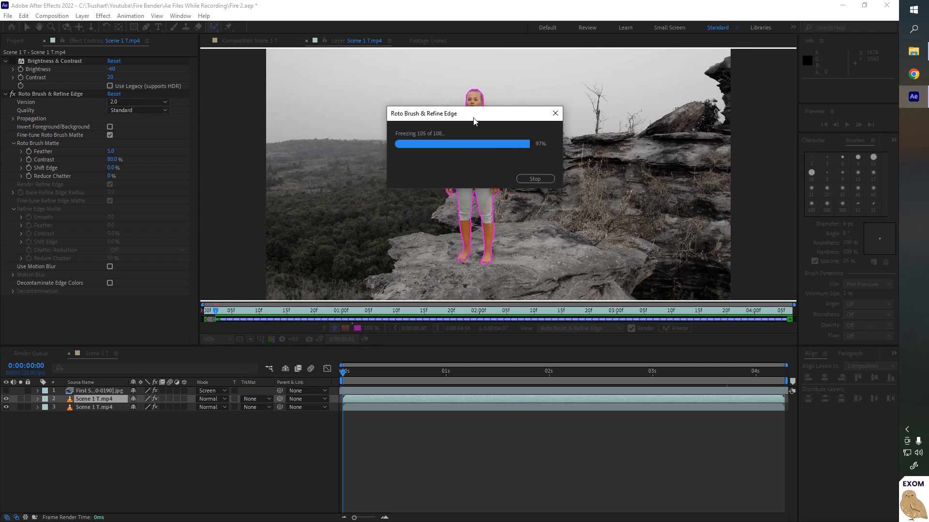
- Solo the rotoscoped layer in the composition and preview the cutout performer
click(255, 41)
click(20, 399)
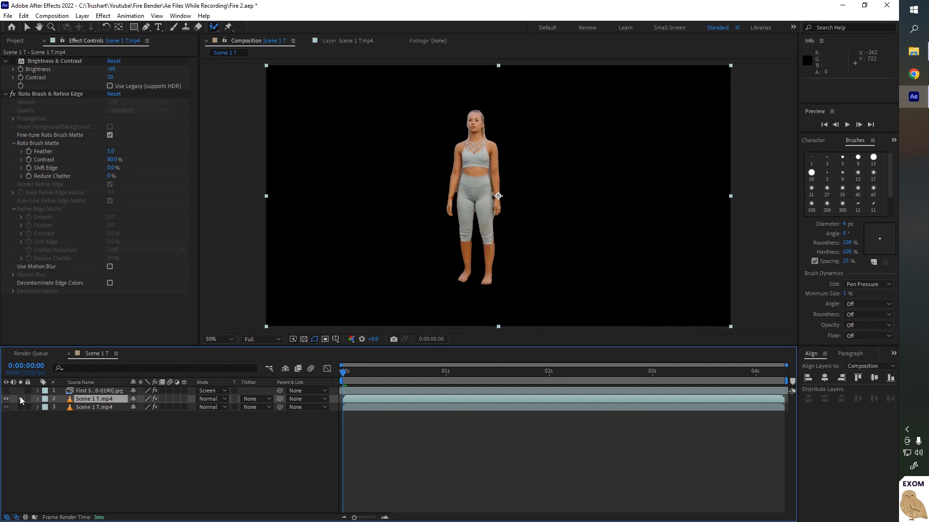
key(space)
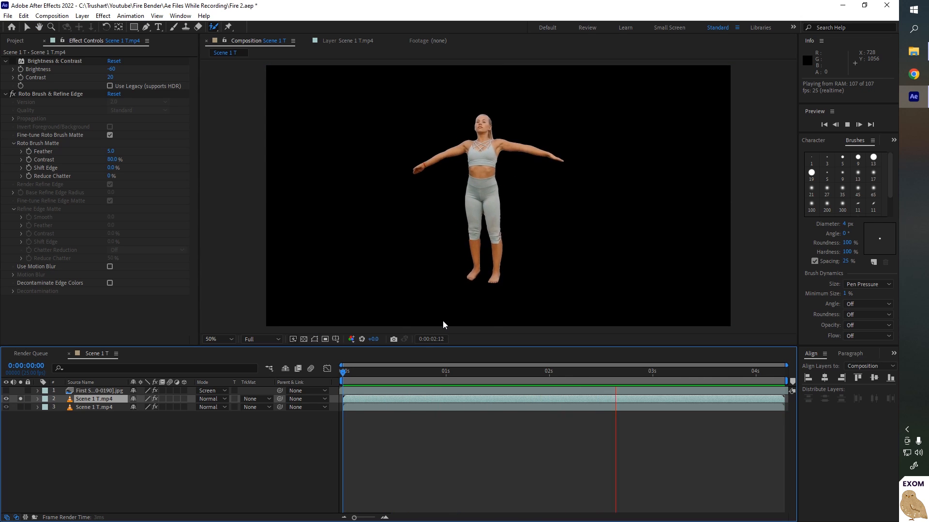
scroll(521, 255, up, 6)
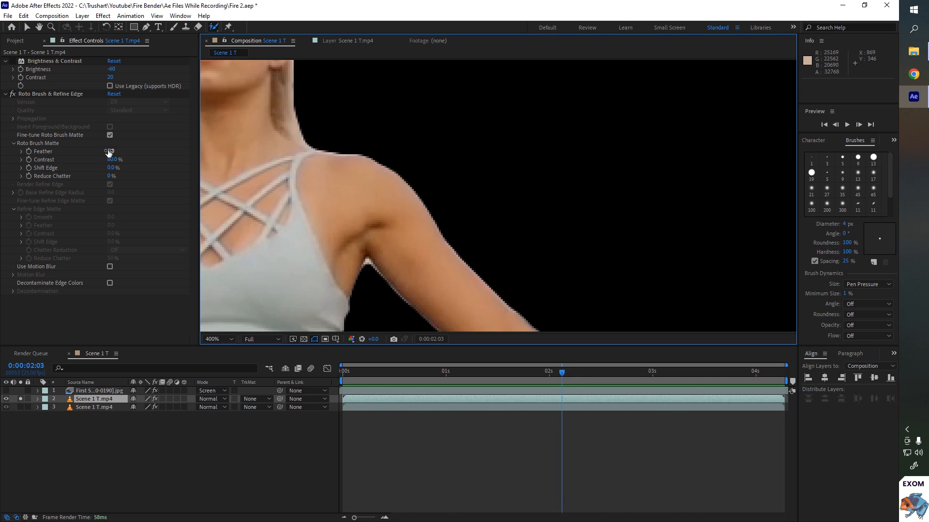
- Set the Roto Brush Matte Shift Edge to -20% and Feather to 10
click(112, 168)
text(-20)
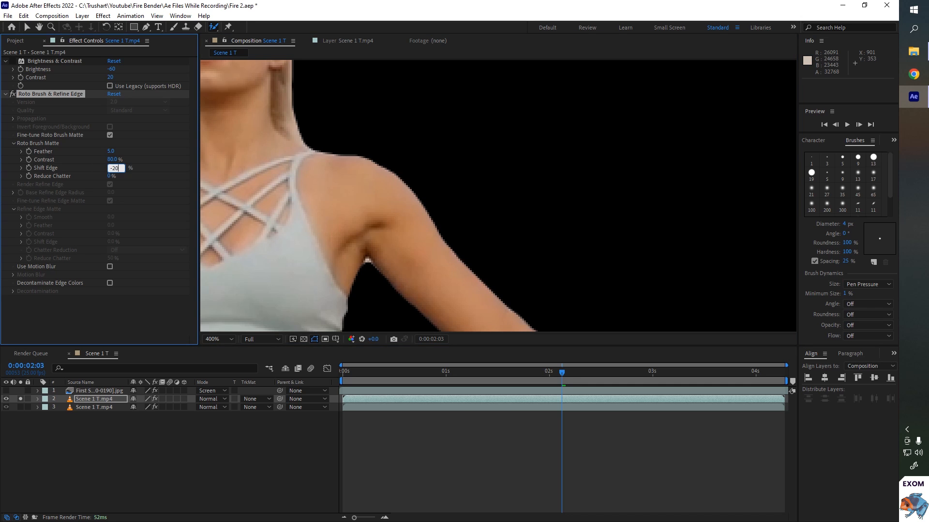
key(Return)
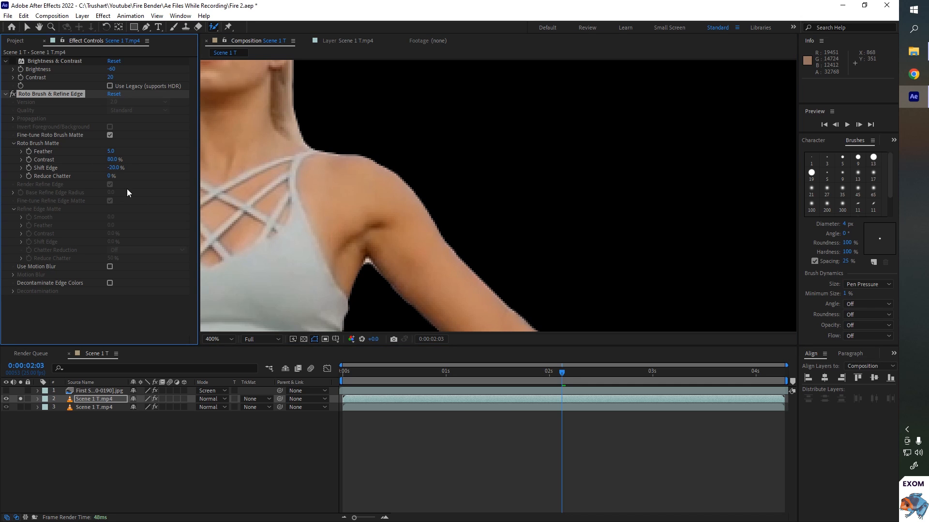
click(111, 152)
text(10)
key(Return)
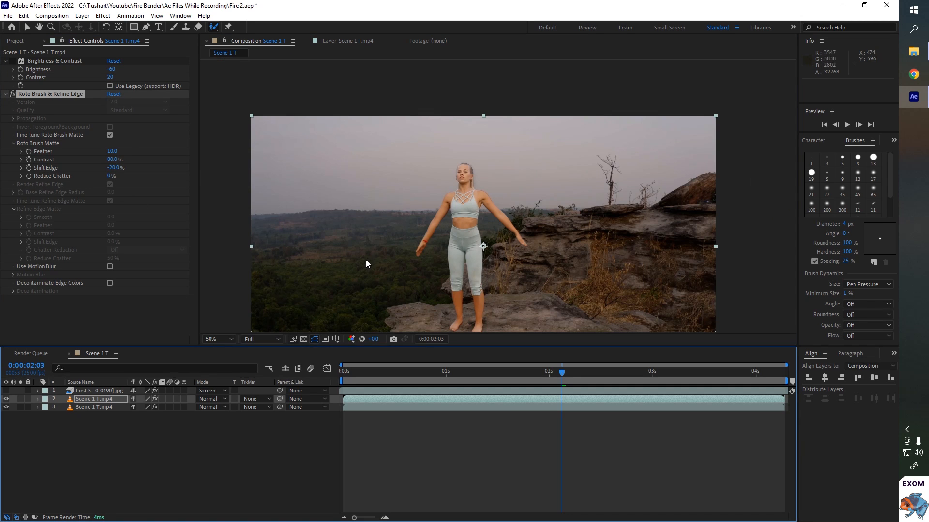
drag(366, 260, 371, 201)
- Turn off the layer solo and collapse the Brightness & Contrast and Roto Brush effects
click(88, 400)
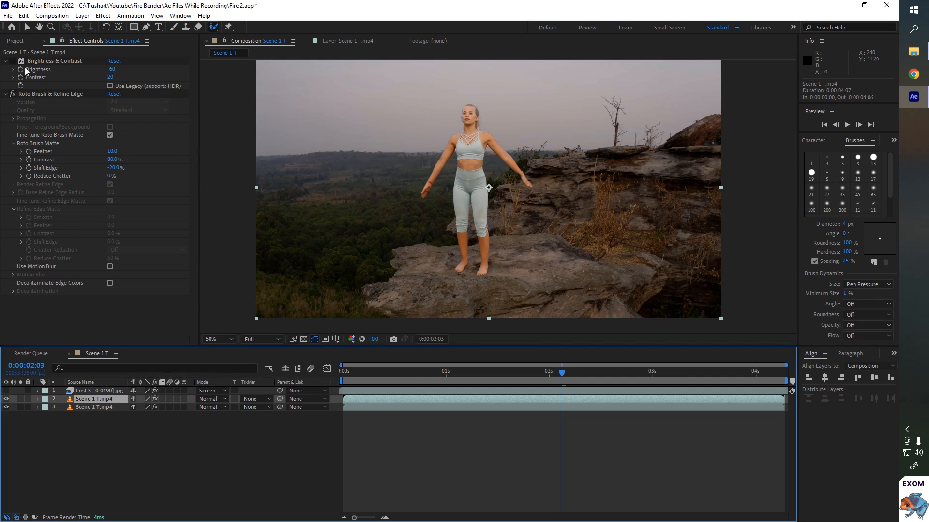
click(6, 94)
click(6, 61)
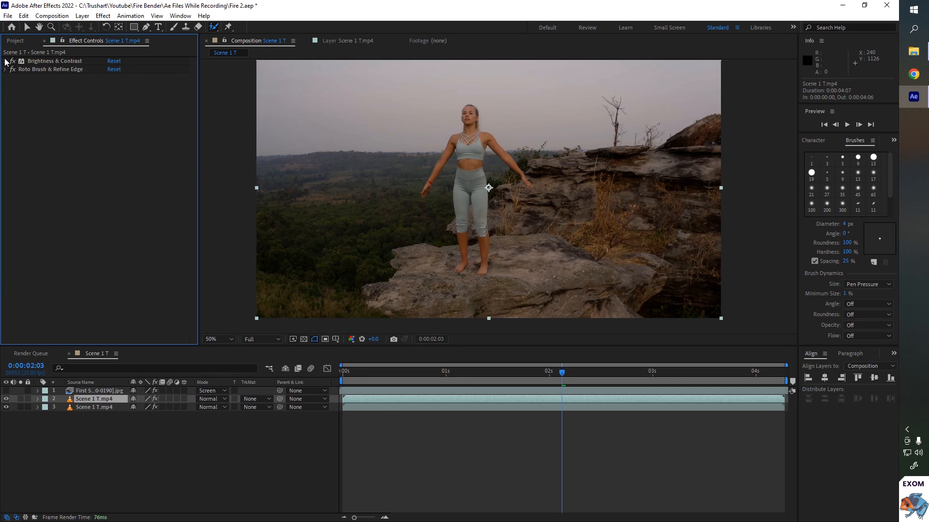
- Pre-compose the rotoscoped performer layer, moving all attributes into a new composition named Lighting
right_click(103, 399)
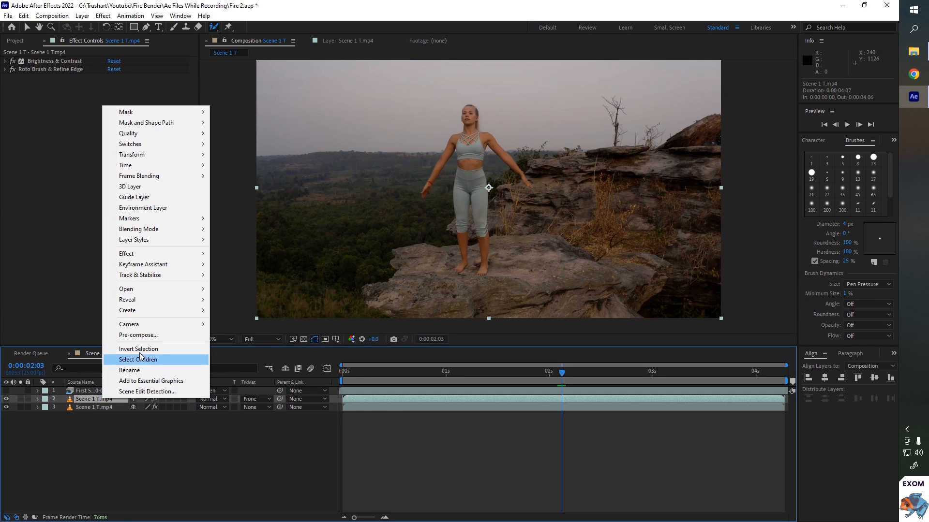
click(143, 336)
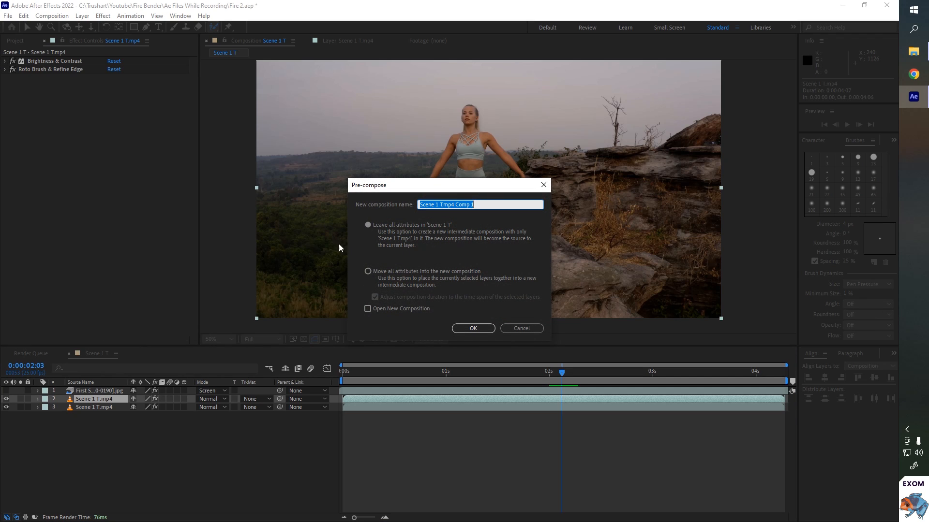
click(369, 271)
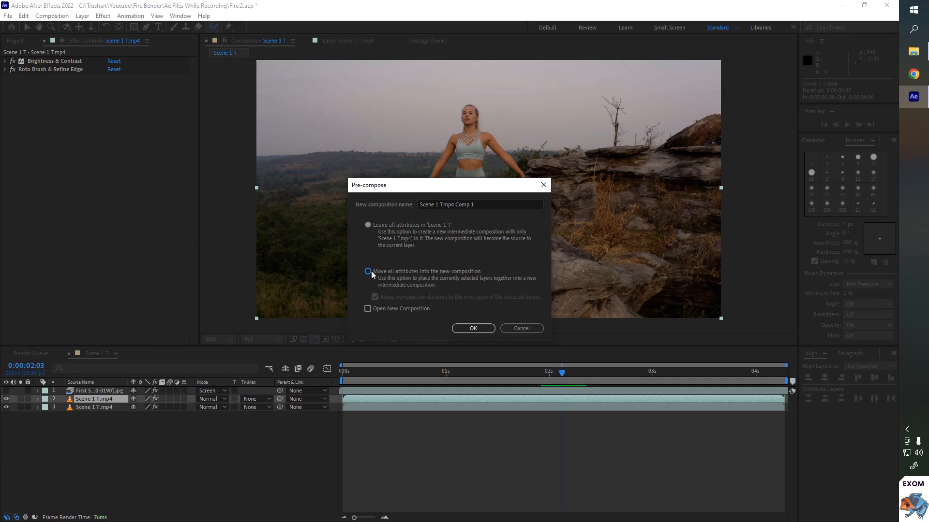
click(494, 205)
text(Lighting)
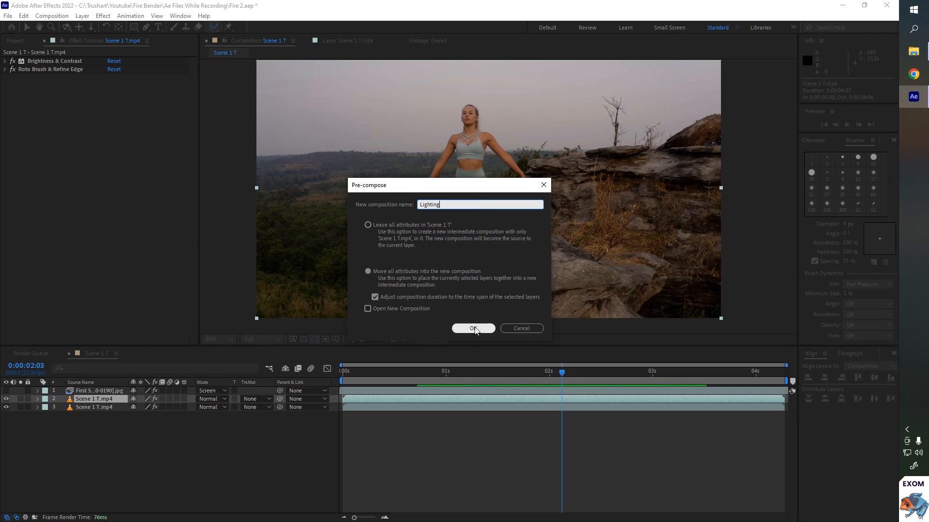
click(473, 328)
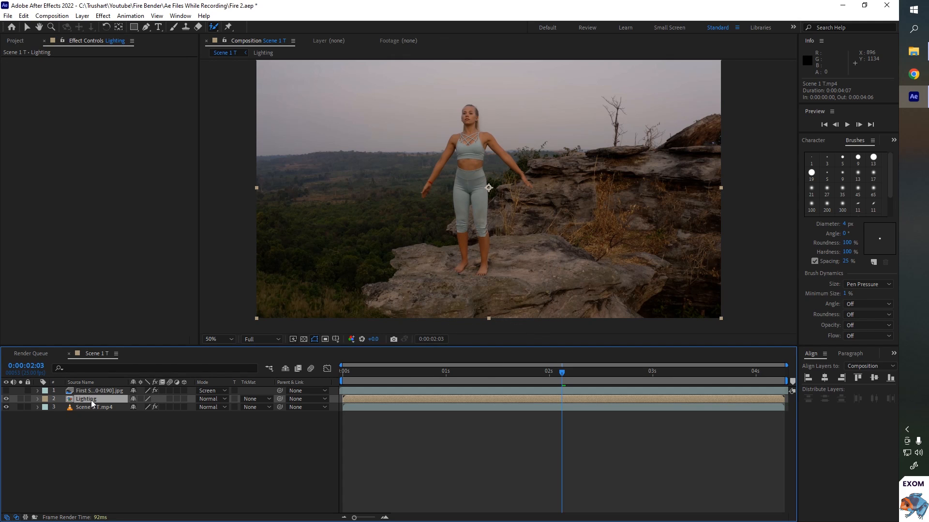
- Apply the CC Plastic effect to the Lighting layer, expand its groups, and set the bump Property to Alpha
click(103, 16)
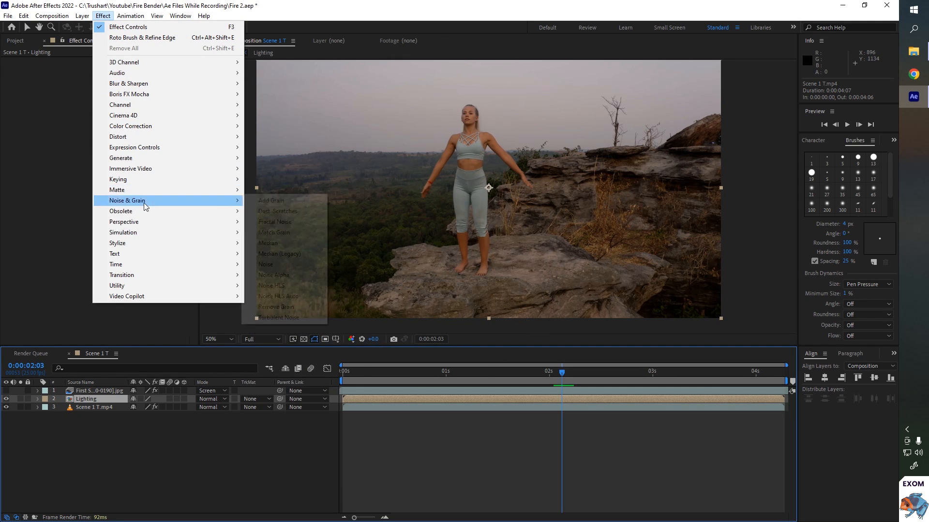
mouse_move(141, 242)
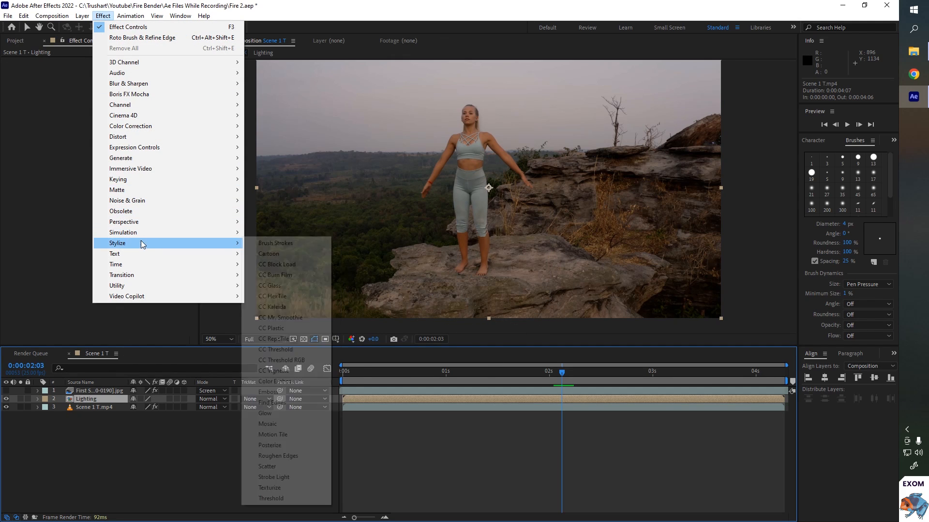
click(271, 328)
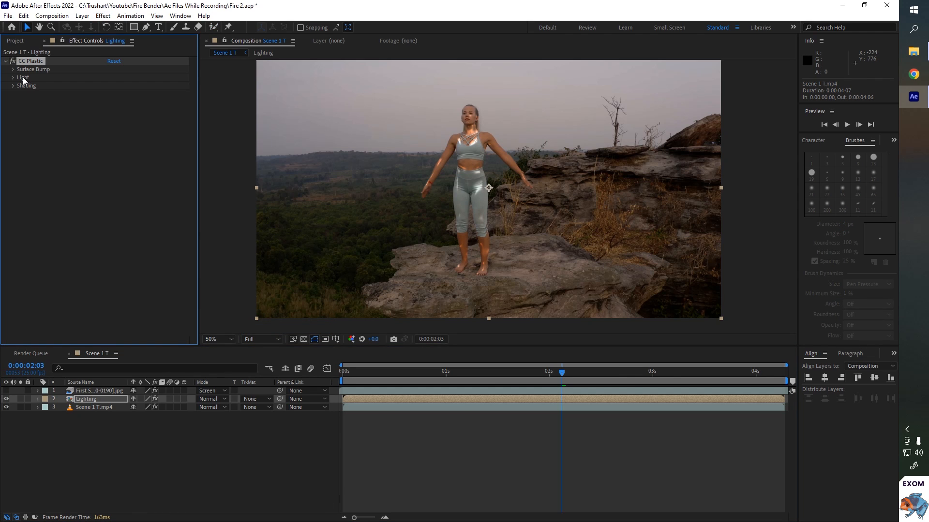
click(13, 69)
click(14, 127)
click(15, 200)
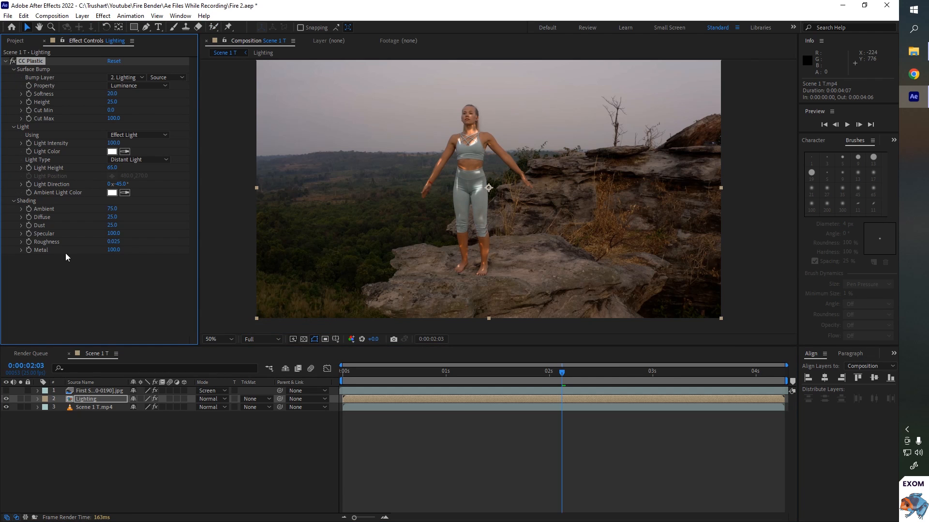
click(135, 87)
click(132, 127)
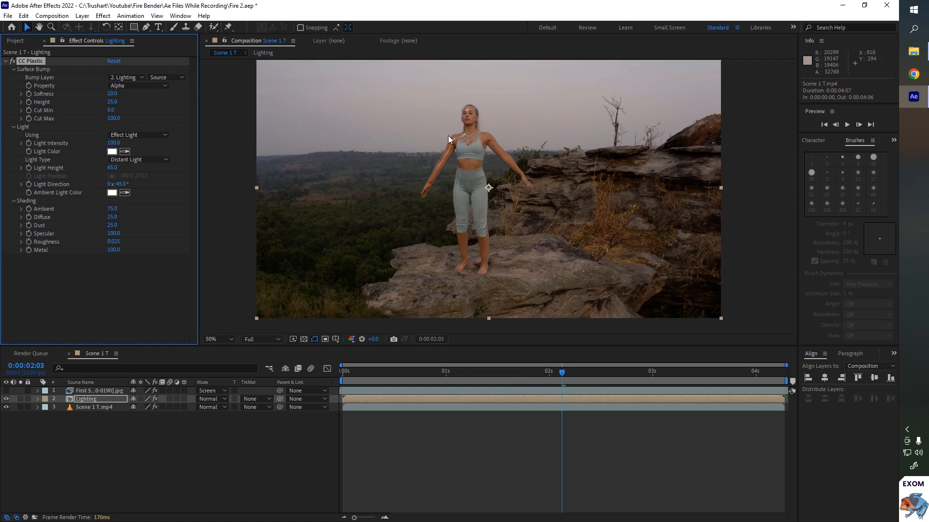
- Switch the CC Plastic Light Type to Point Light and drag the light into the composition
click(142, 160)
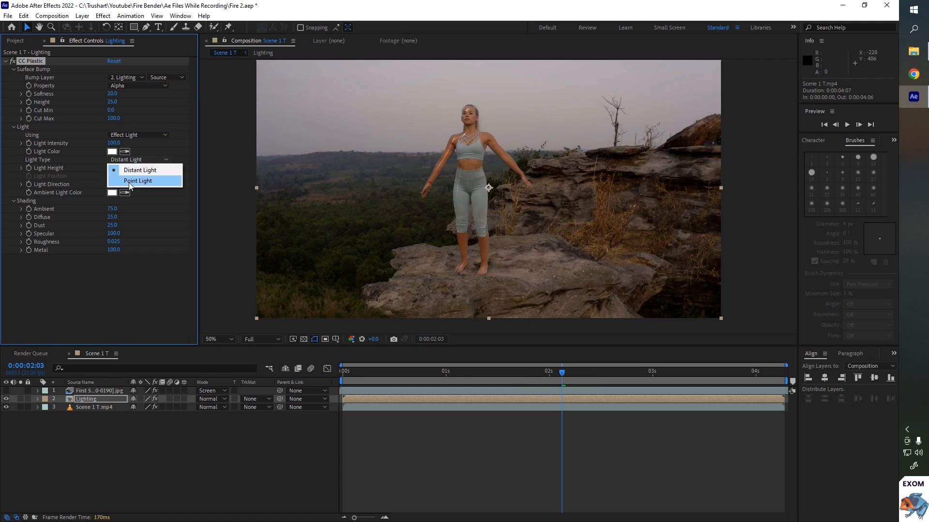
click(129, 182)
drag(371, 121, 556, 150)
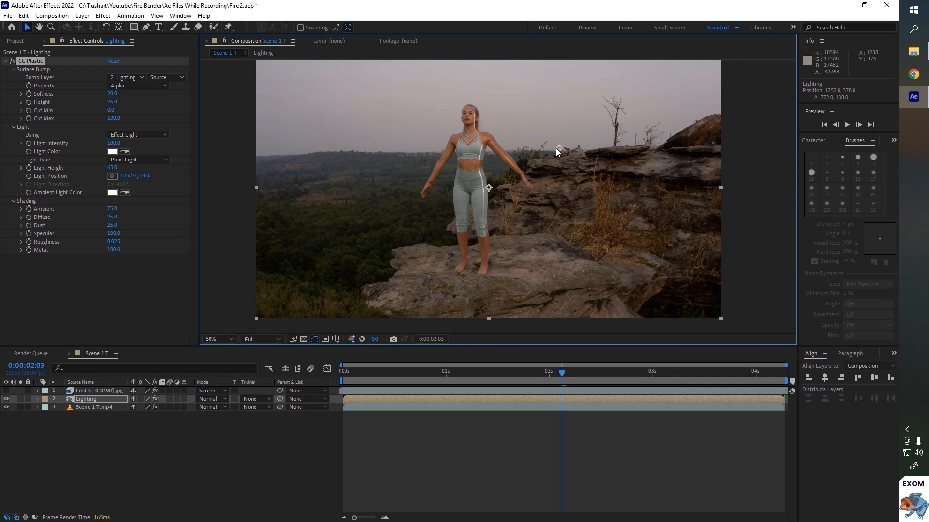
- Set the Surface Bump Height to 1
click(113, 102)
text(1)
key(Return)
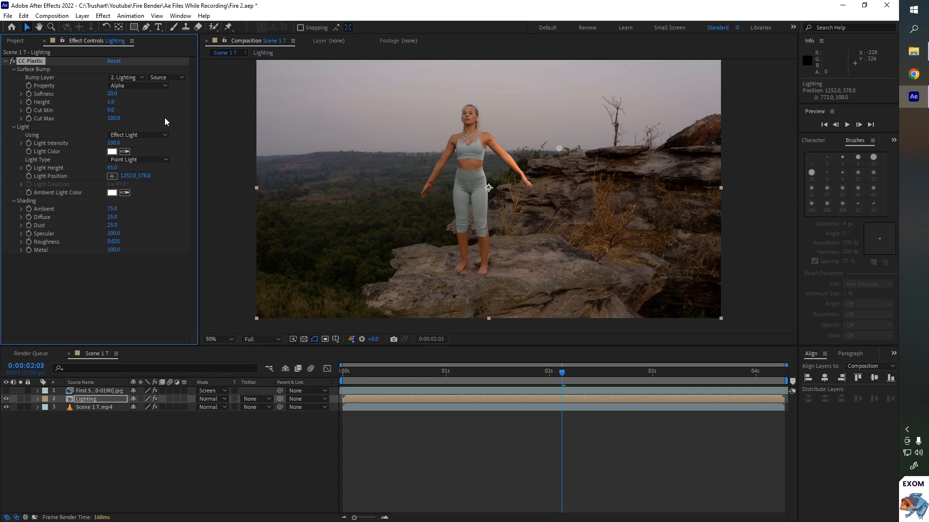
- Show the fire layer and move the point light onto the performer's hand on the left of the frame
drag(561, 149, 396, 188)
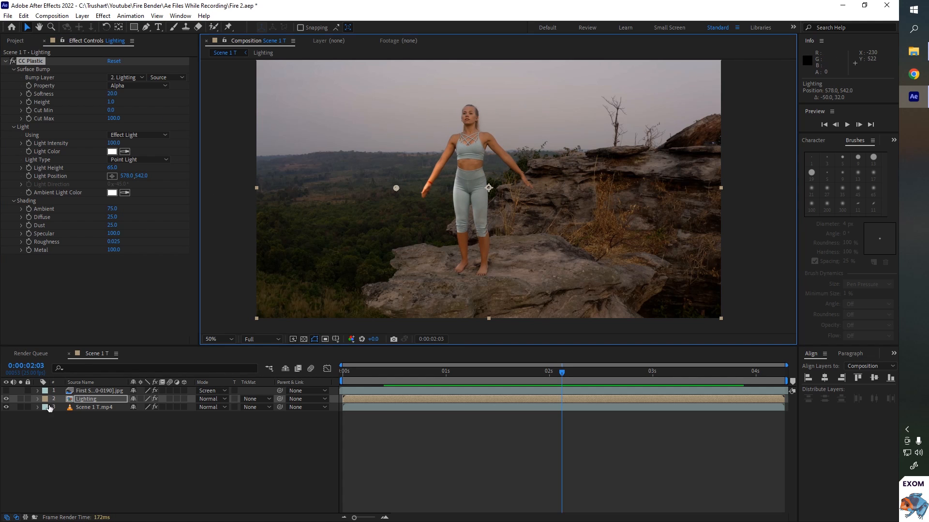
click(5, 391)
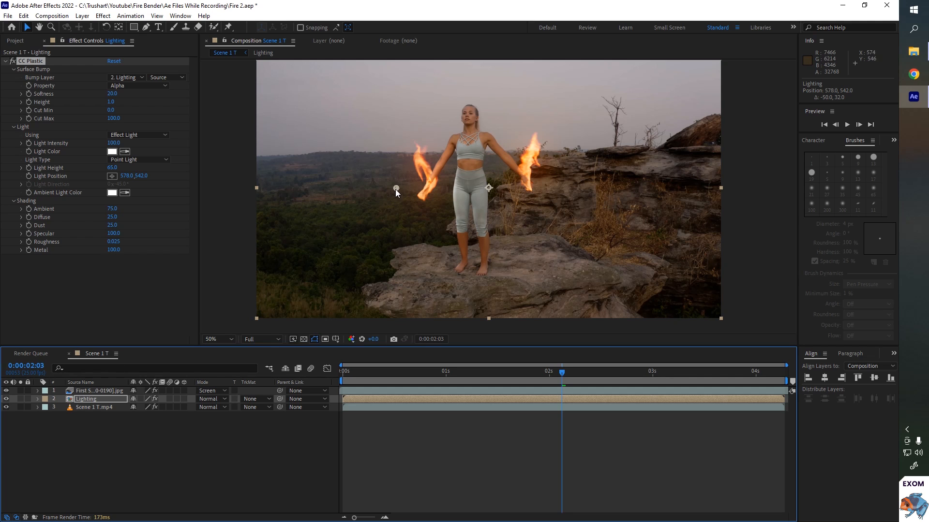
drag(395, 190, 422, 193)
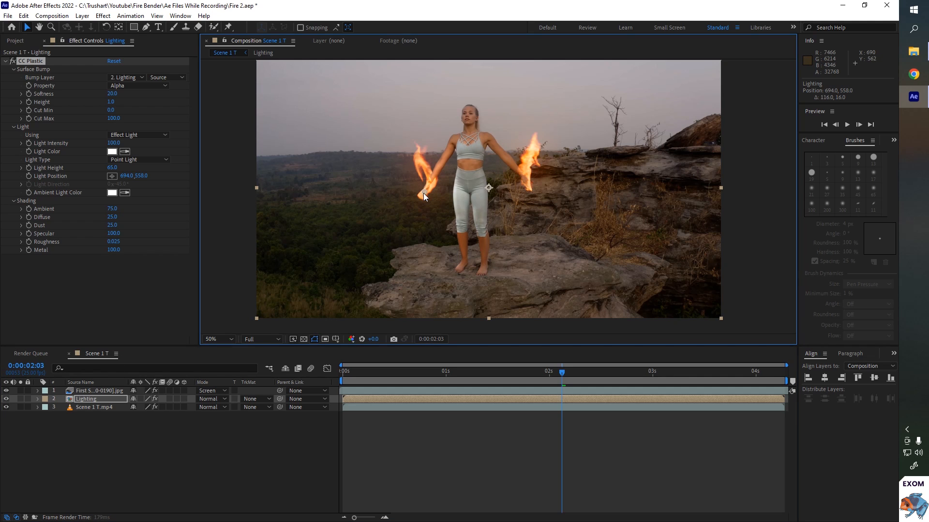
- Sample the fire's orange as the Light Color and set the Surface Bump Height to 3
click(125, 151)
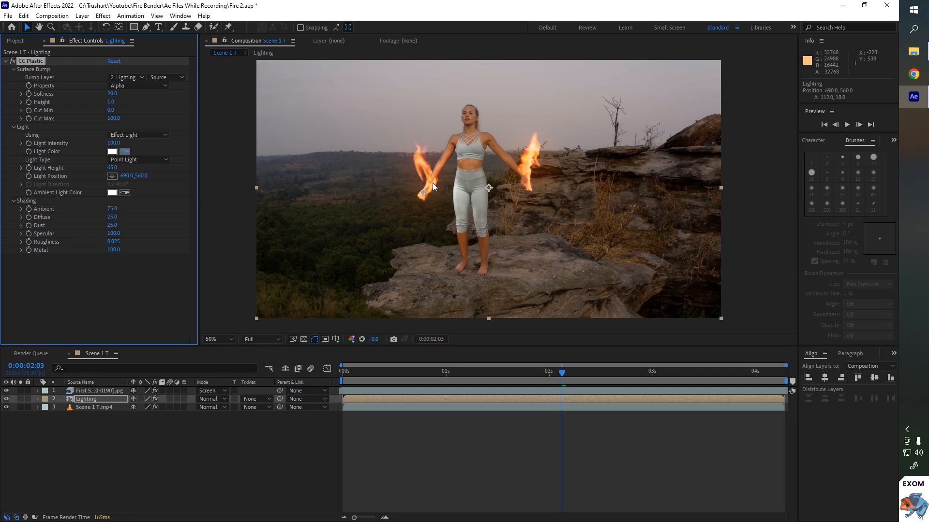
click(432, 184)
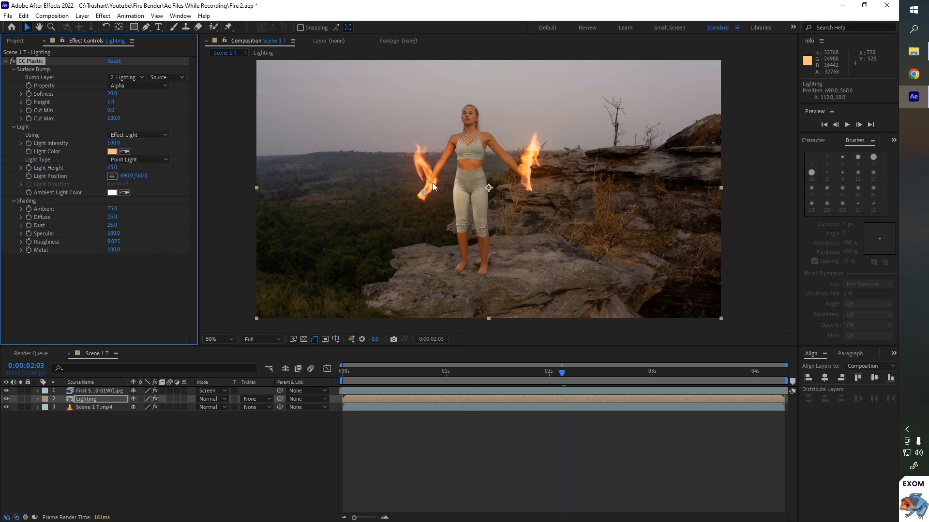
click(110, 102)
text(3)
key(Return)
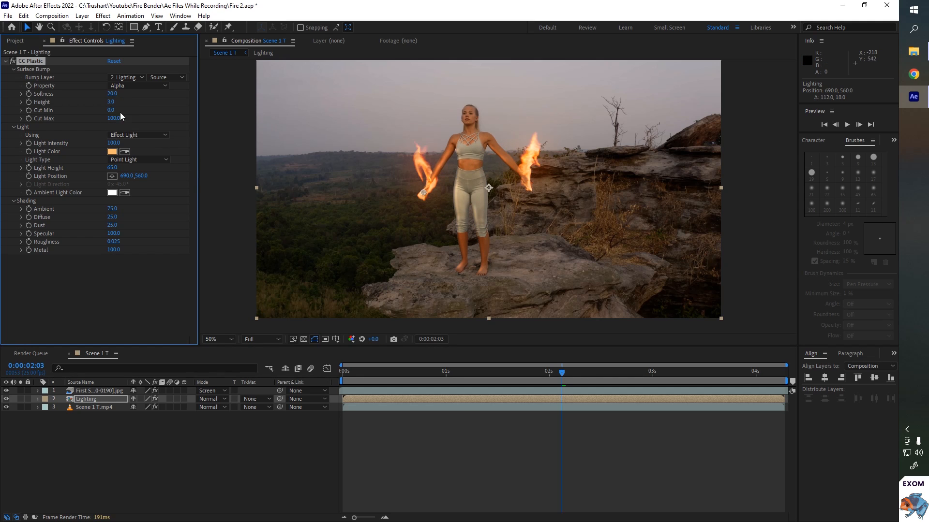
- Set the Surface Bump Softness to 40 and toggle the CC Plastic effect off and on to compare
click(110, 94)
text(40)
key(Return)
click(12, 61)
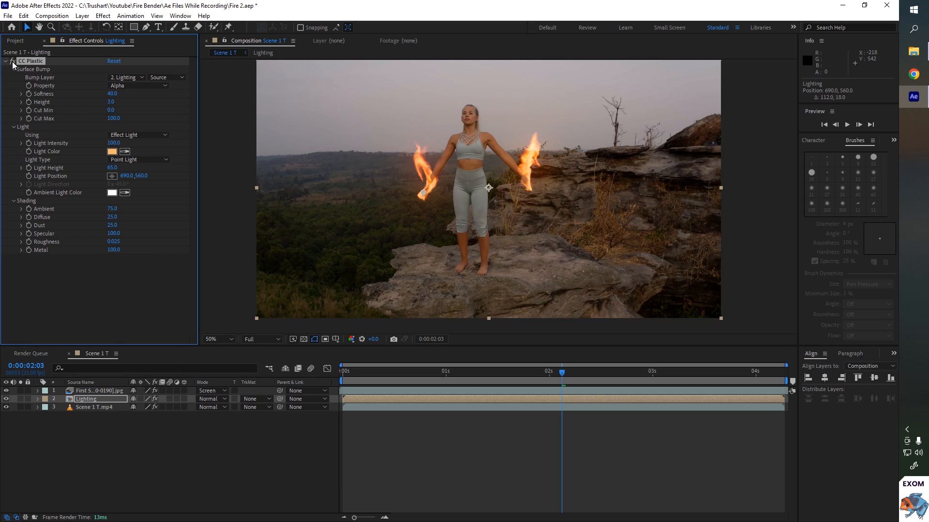
click(12, 62)
click(12, 62)
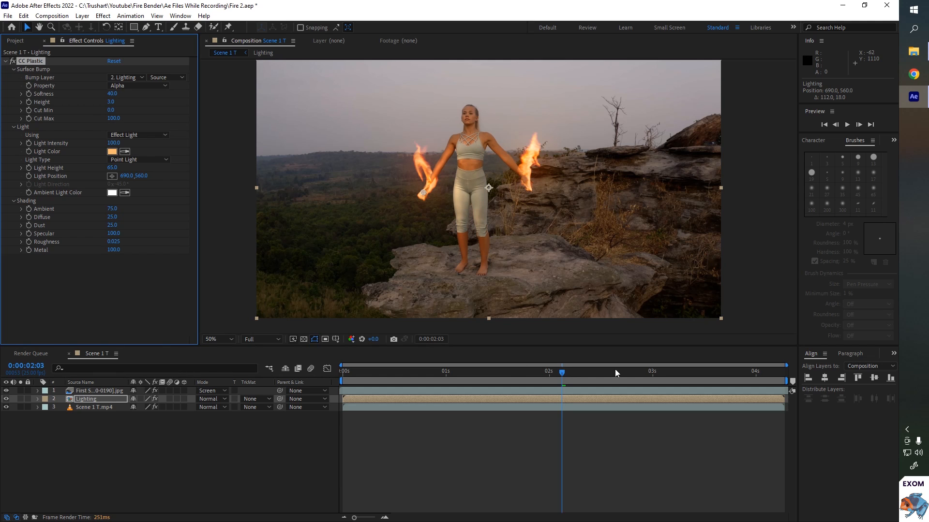
- At 3 seconds, move the light to the raised hand on the left and set Light Height to 60
click(653, 377)
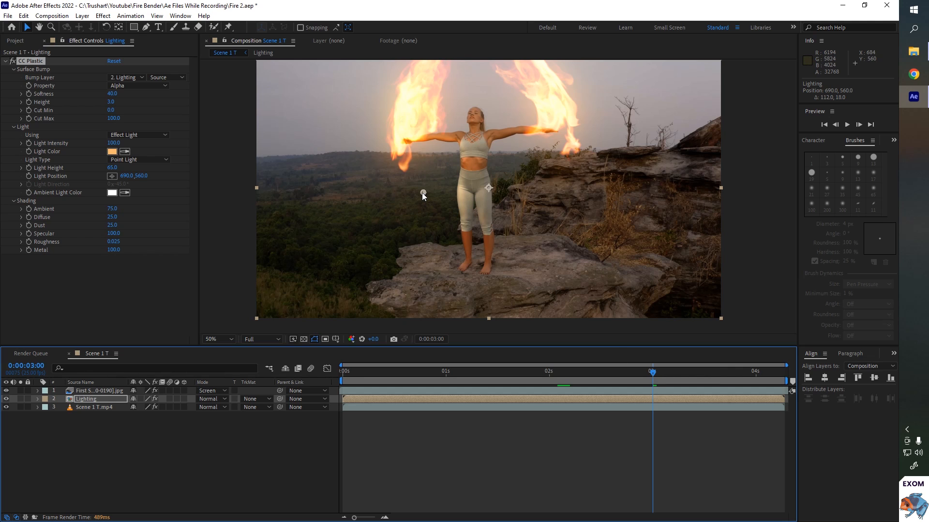
drag(422, 193, 407, 137)
click(112, 167)
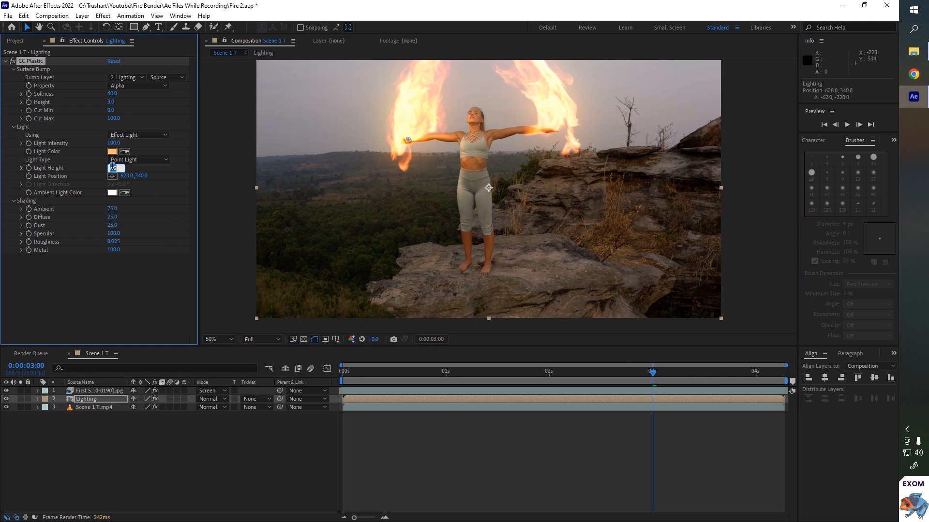
text(60)
key(Return)
- Set the shading Ambient to 100 and Diffuse to 0
text(100)
key(Return)
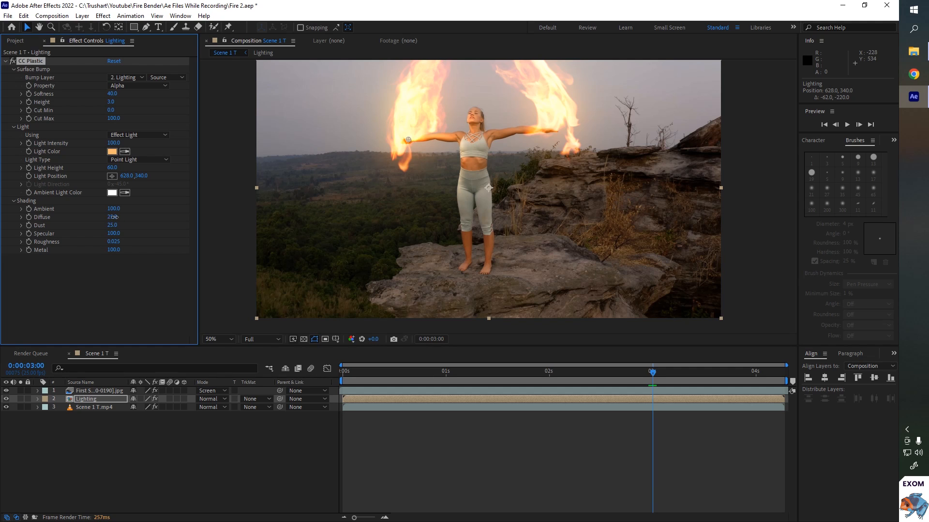
drag(113, 217, 224, 196)
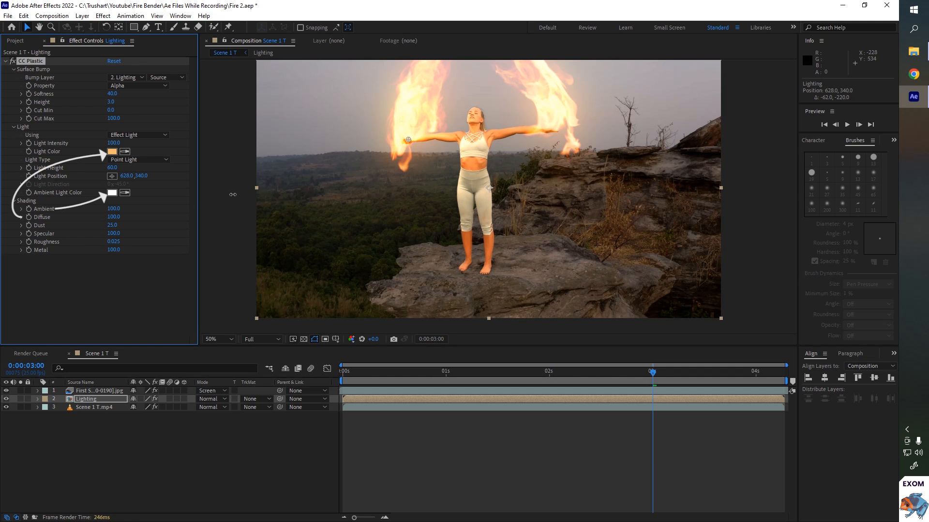
drag(234, 194, 2, 347)
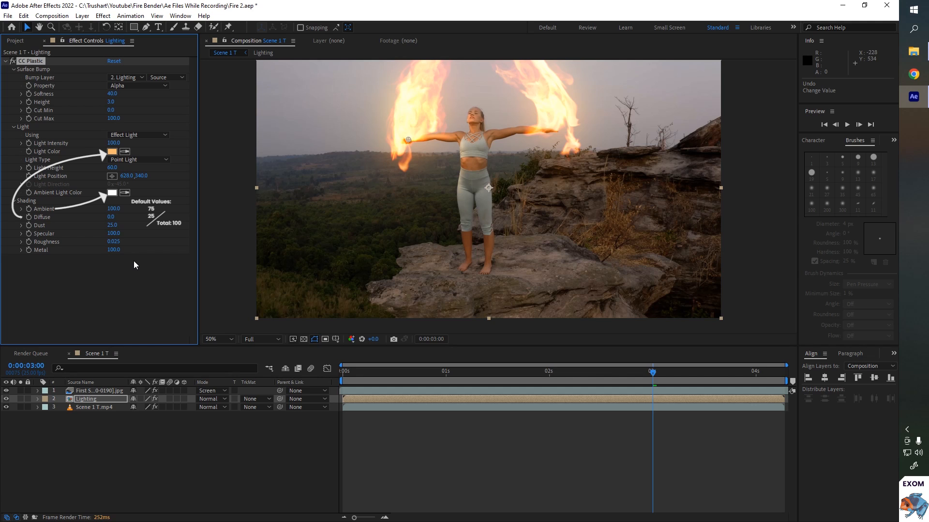
- Set the shading Metal value to 80
drag(114, 250, 81, 253)
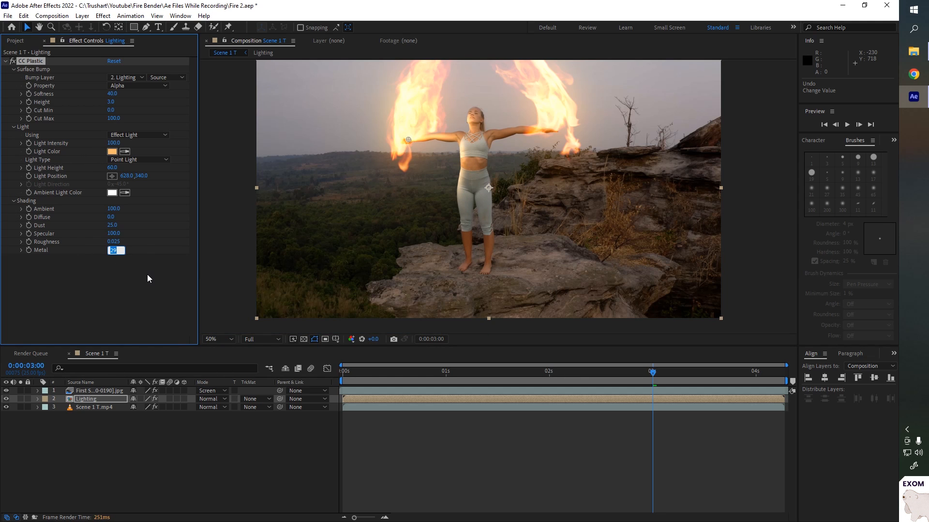
text(80)
key(Return)
- Hide the fire layer, place the light on the left hand, and add a Light Position keyframe at 3 seconds
click(5, 393)
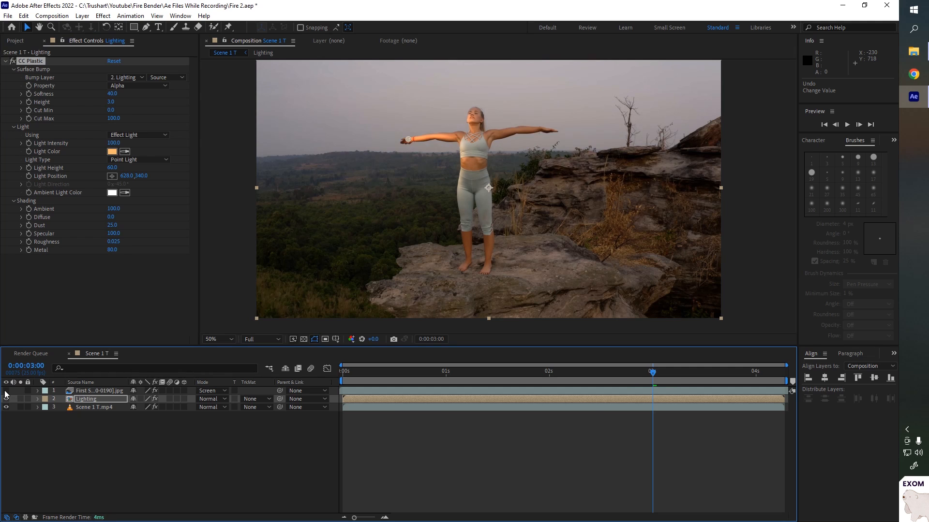
drag(408, 139, 401, 141)
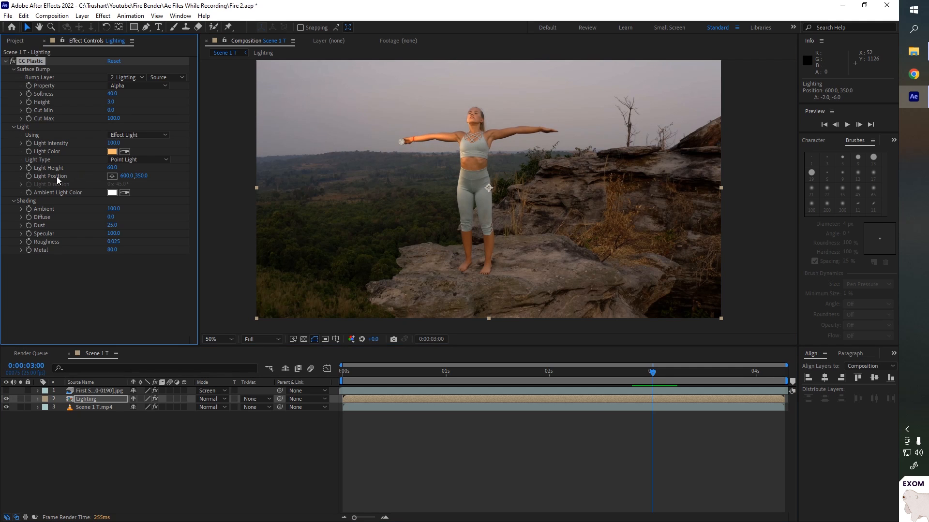
click(29, 176)
key(u)
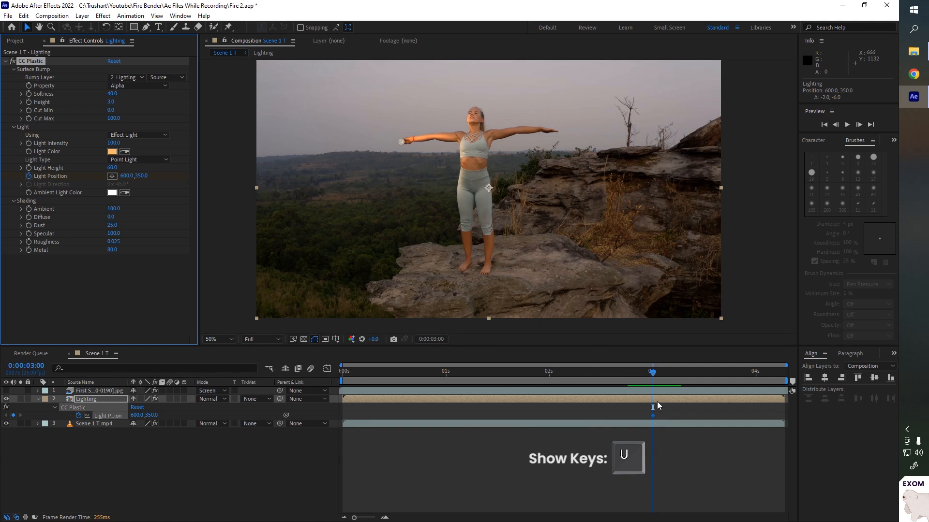
- Keyframe the Light Position to follow the left hand at 2:12, 2:00 and earlier frames
click(599, 373)
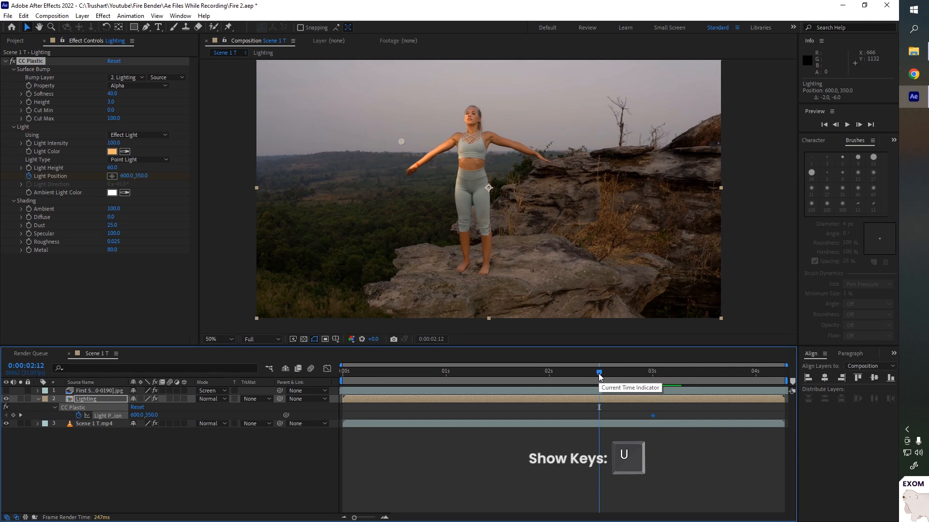
drag(402, 141, 410, 171)
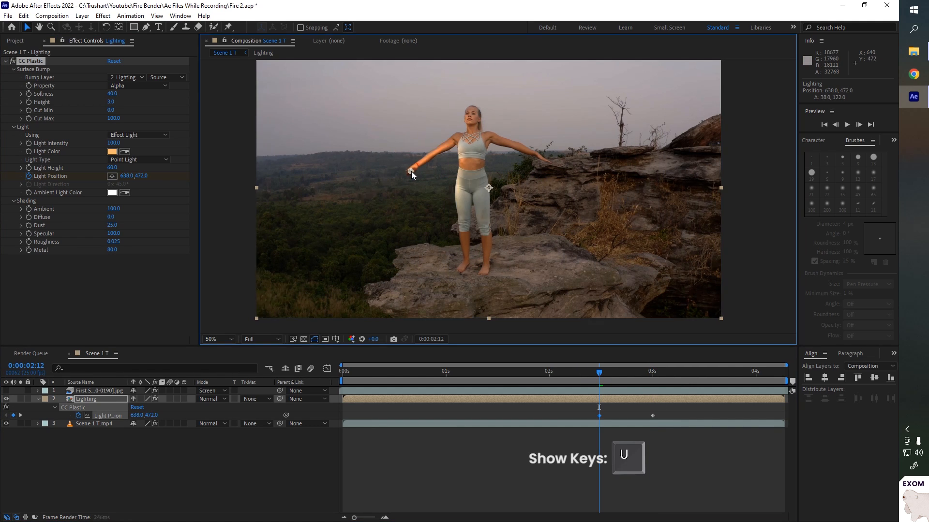
click(550, 376)
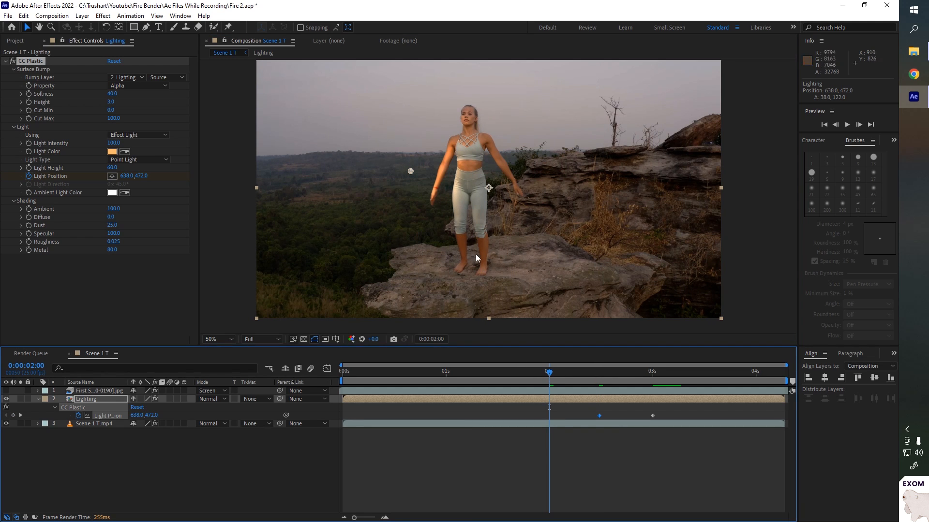
drag(410, 171, 472, 193)
click(492, 374)
click(446, 374)
click(388, 374)
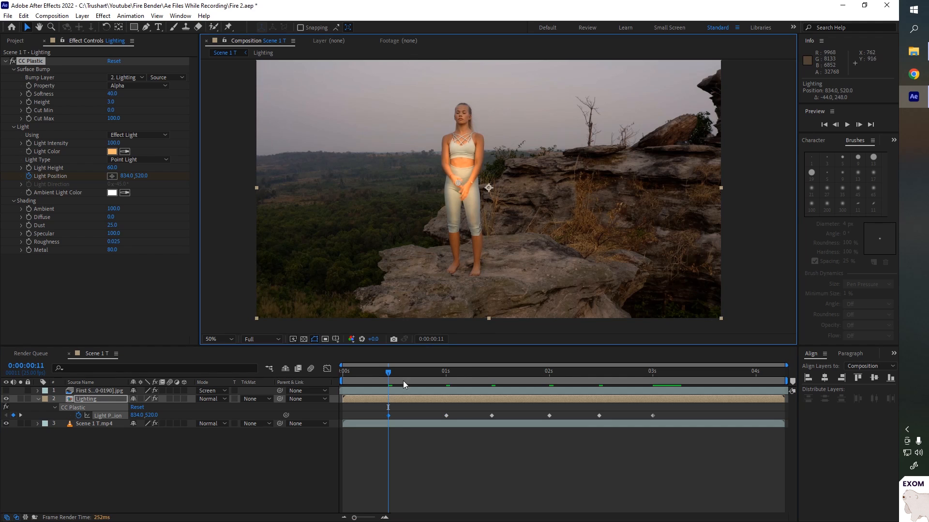
- Add further Light Position keyframes between the existing ones, keeping the light on the hand
click(471, 374)
drag(476, 161, 469, 155)
click(516, 374)
drag(457, 202, 459, 210)
click(573, 375)
click(624, 375)
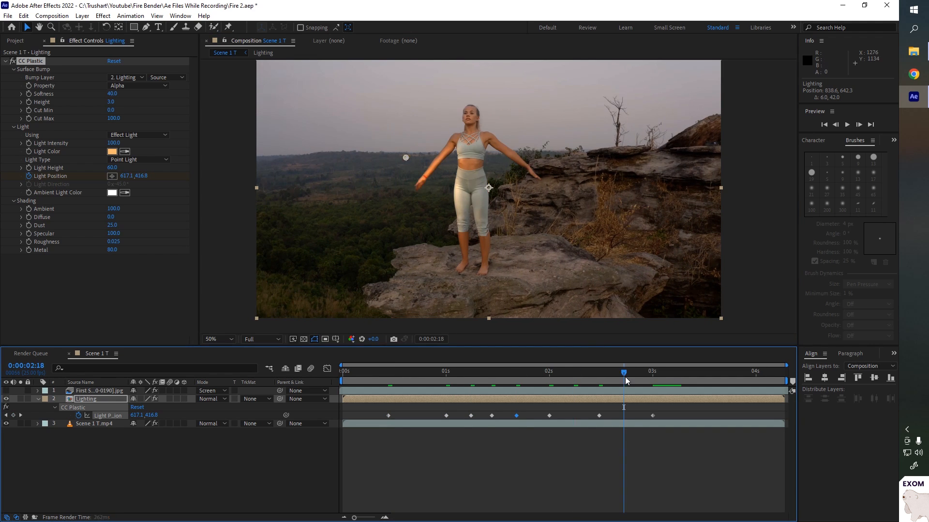
- Add Light Position keyframes near the end of the clip, moving the light up onto the raised hands
click(701, 374)
click(756, 374)
drag(402, 141, 432, 87)
click(781, 374)
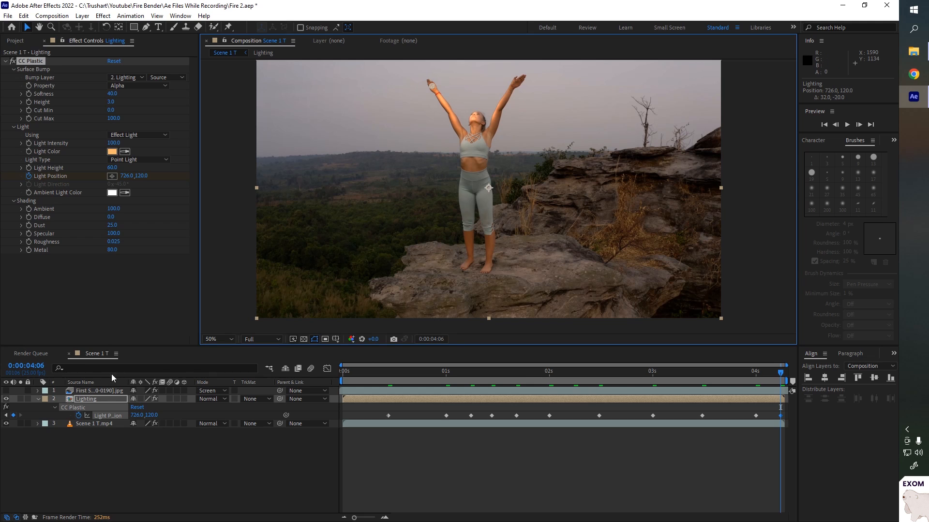
- Unhide the fire layer and add a Light Intensity keyframe at 2:15
click(5, 391)
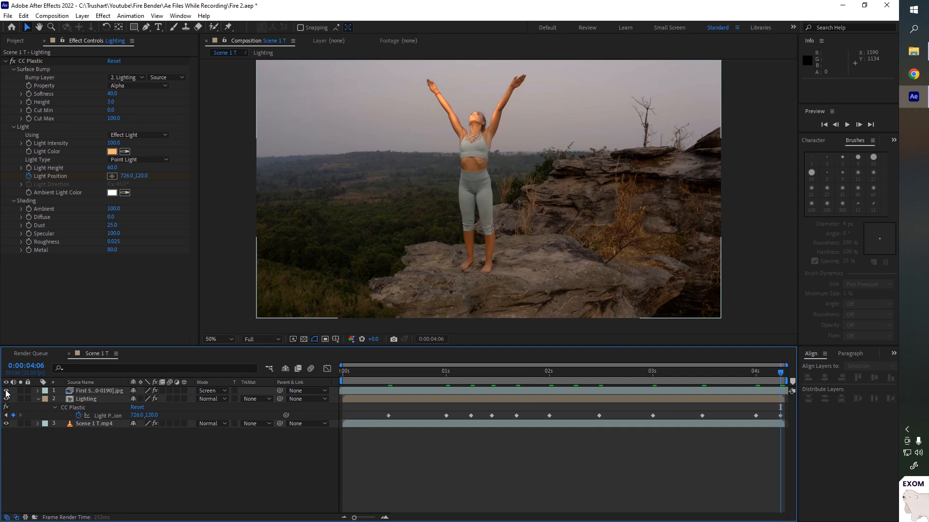
click(548, 374)
click(573, 381)
drag(573, 381, 608, 379)
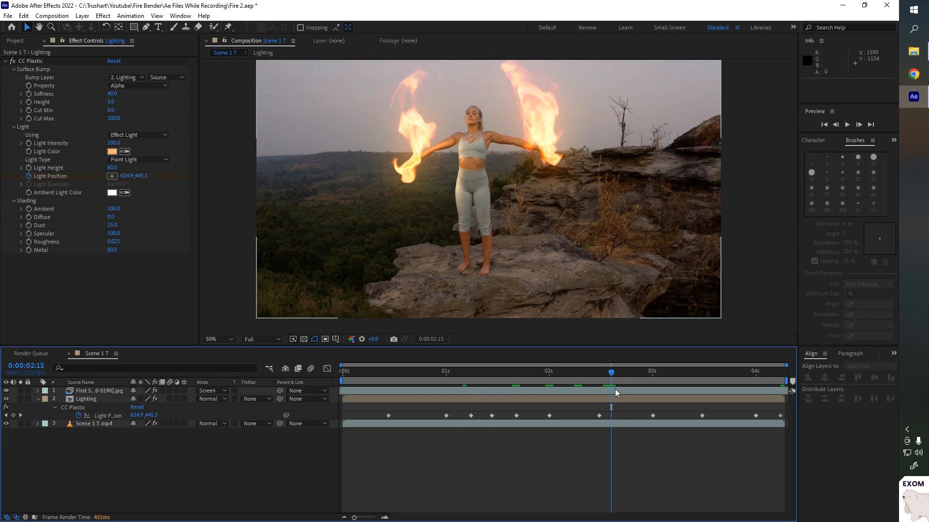
click(30, 144)
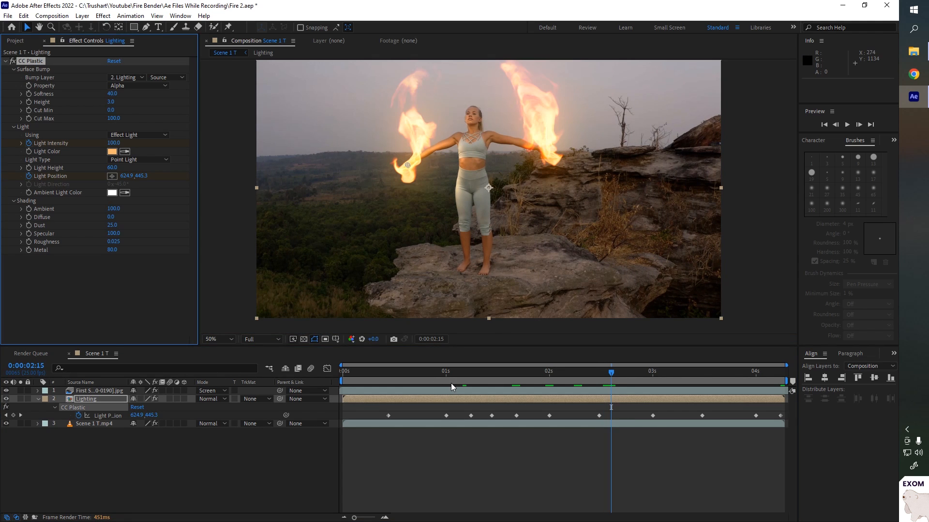
key(u)
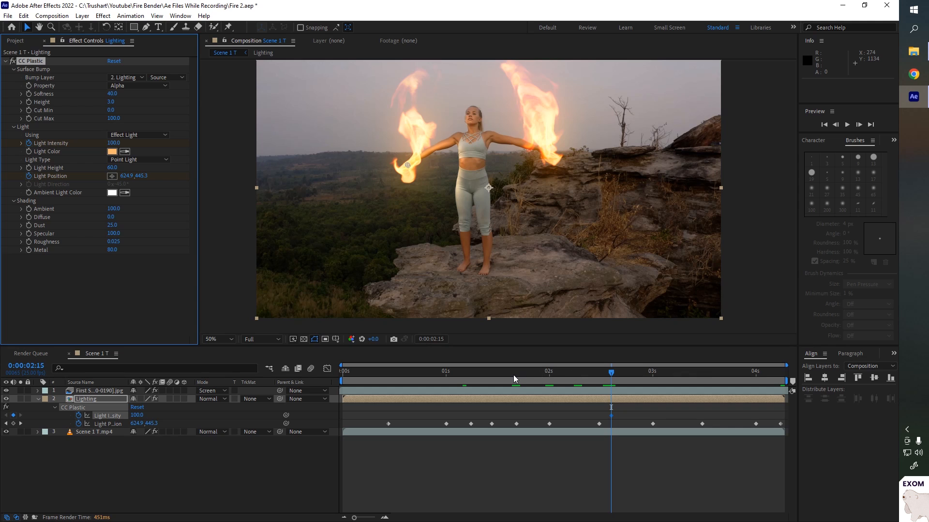
- Keyframe the Light Intensity at 40 at 1:11 and at 0 at 0:22
drag(514, 378, 491, 378)
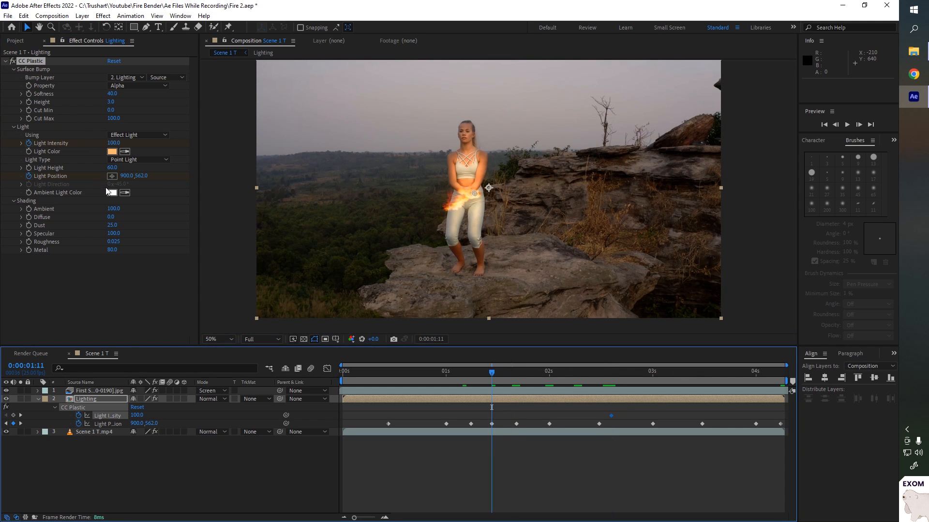
click(114, 143)
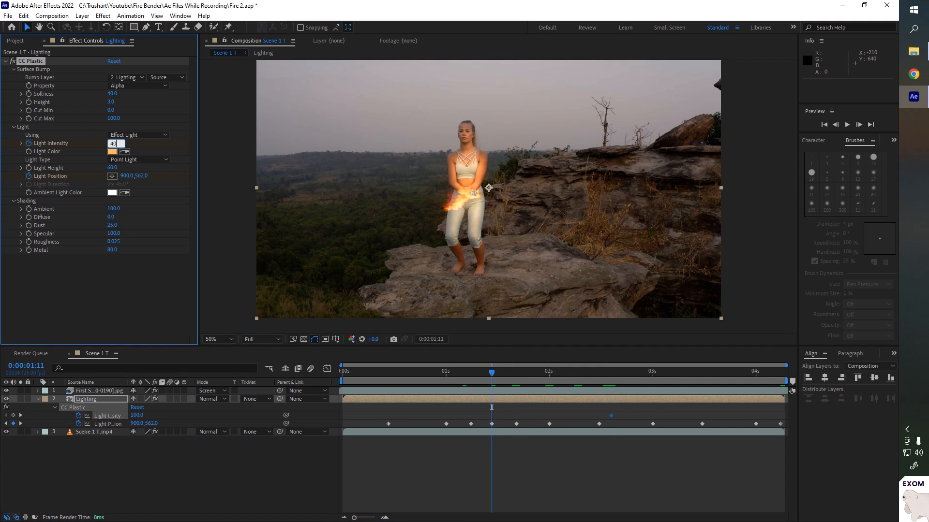
text(40)
key(Return)
drag(491, 373, 436, 373)
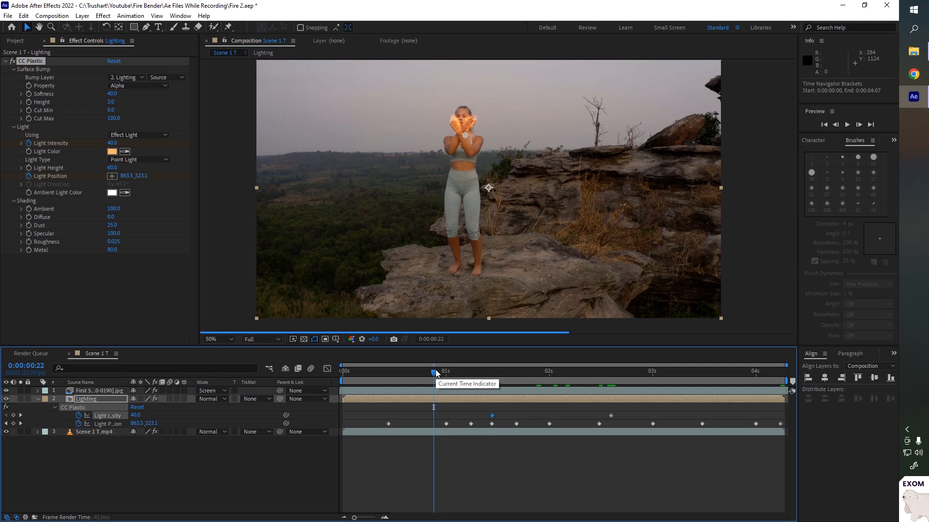
click(112, 144)
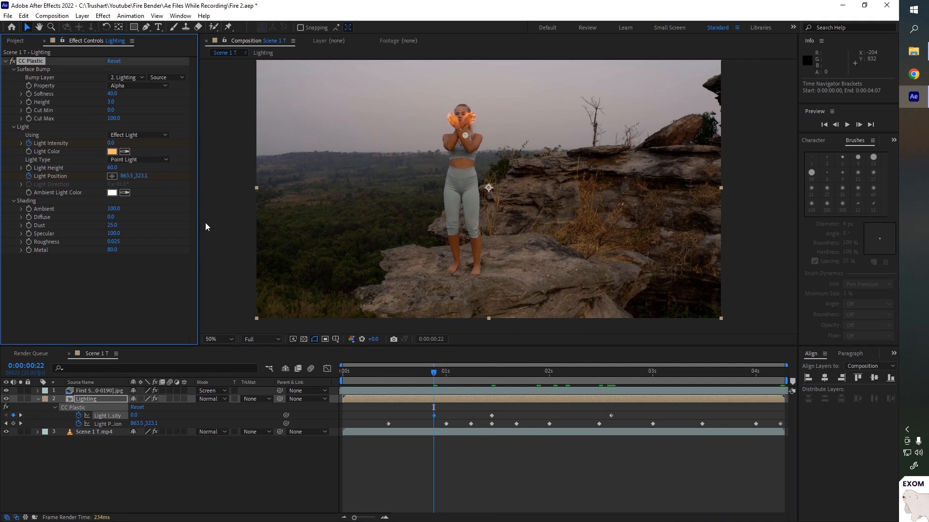
- Set the Light Intensity keyframe at 2:15 to 130
drag(446, 369, 612, 376)
click(115, 143)
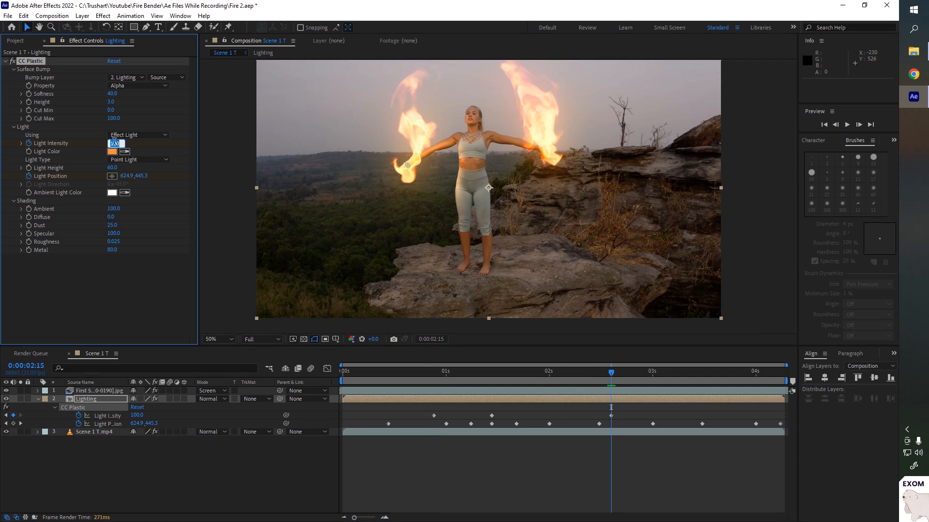
text(130)
key(Return)
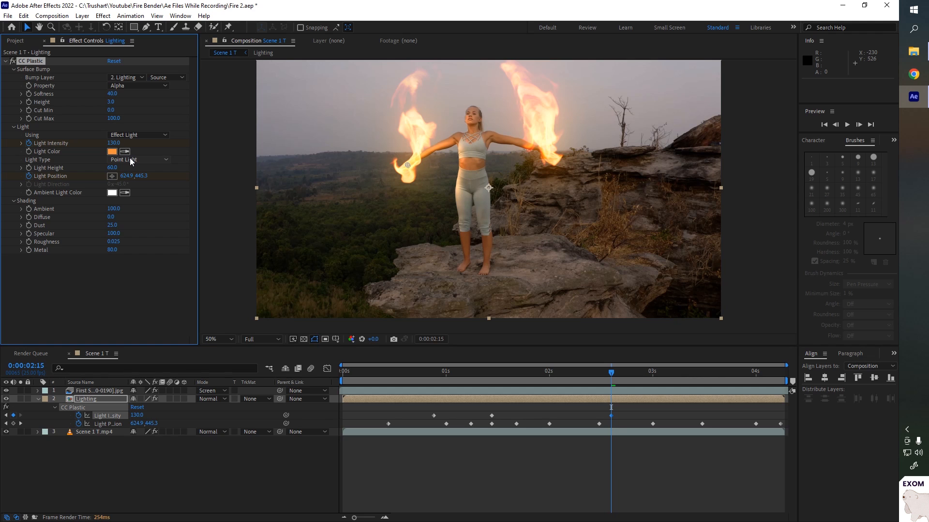
- Preview the animated lighting on the composite
key(space)
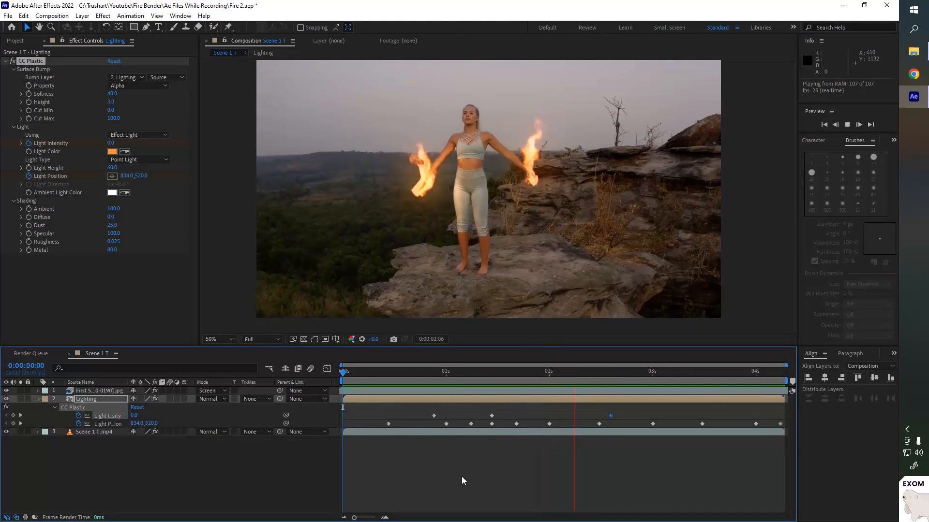
key(space)
drag(648, 371, 573, 371)
- Duplicate the CC Plastic effect and expand the copy's Light settings
click(24, 62)
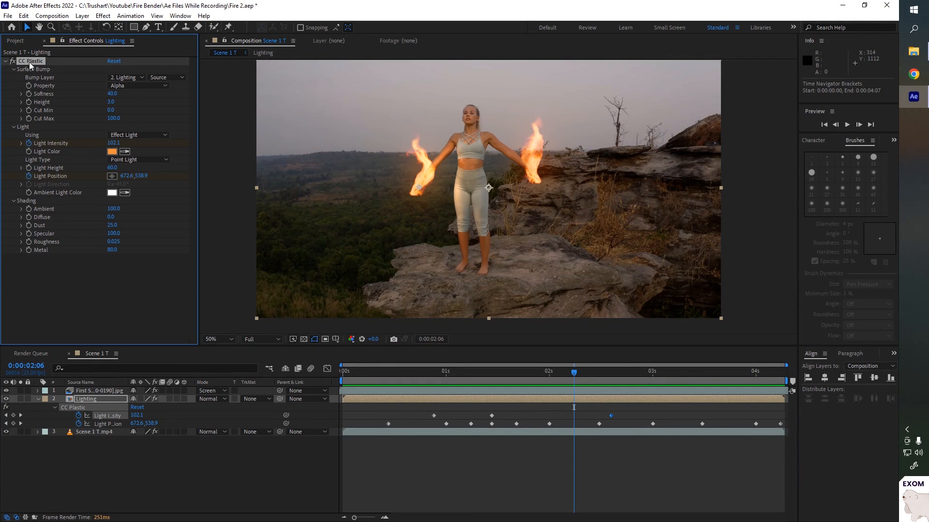
key(ctrl+d)
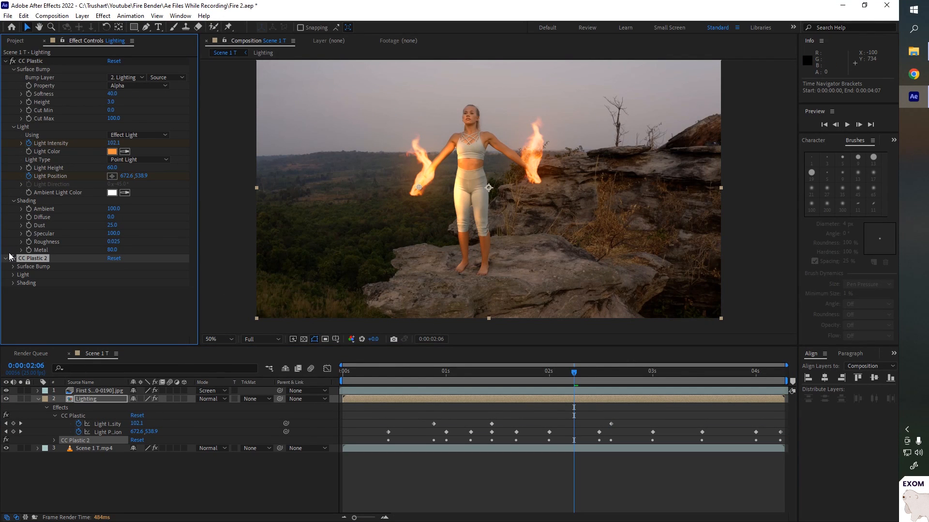
click(13, 275)
key(space)
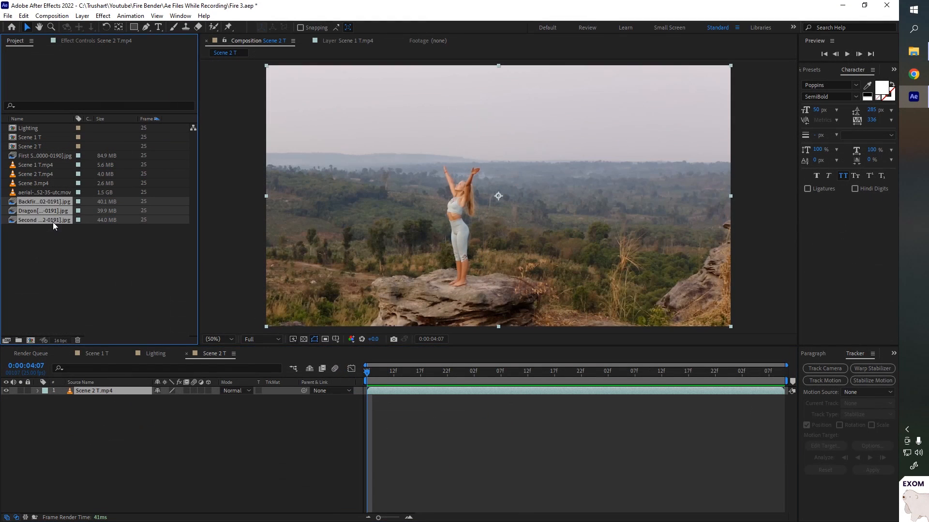
- Add the Backfire, Dragon and Second Scene fire sequences to the Scene 2 T composition
click(105, 391)
key(ctrl+slash)
click(206, 449)
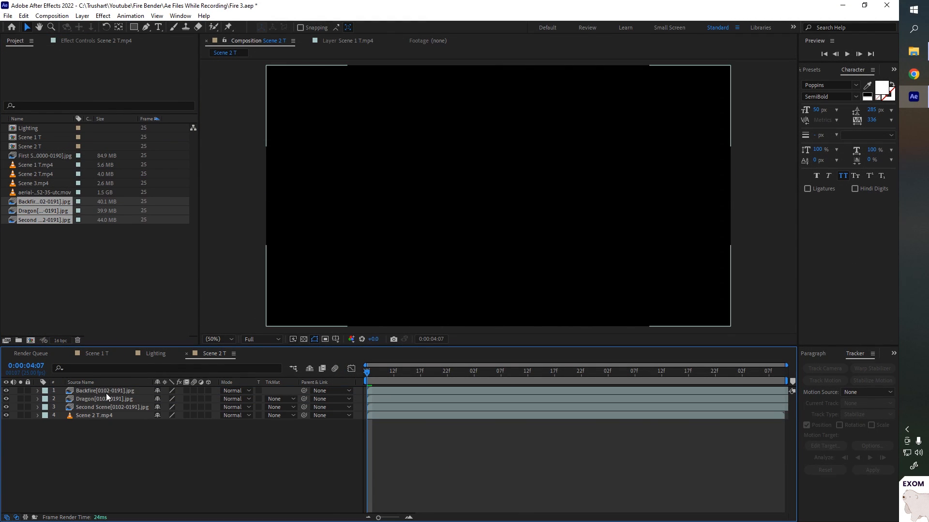
- Inspect each fire sequence on its own by soloing the fire layers one at a time
click(107, 391)
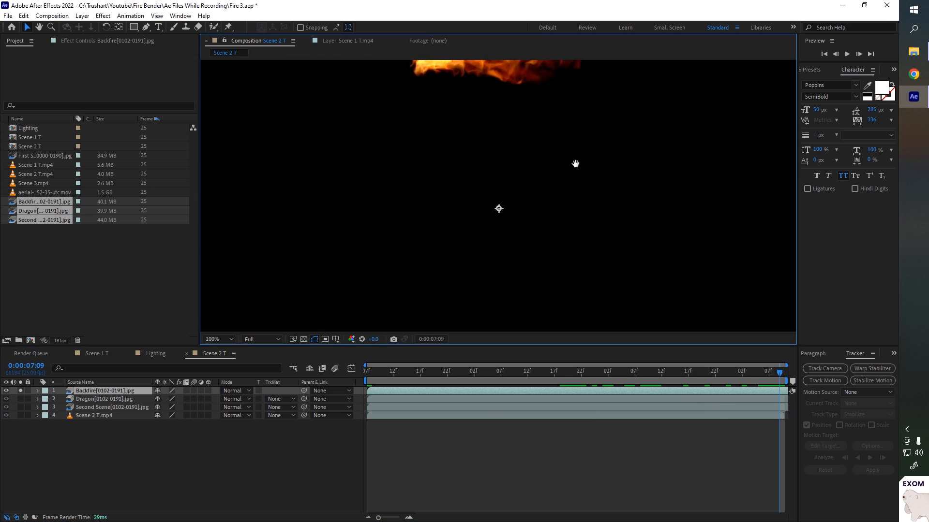
drag(576, 164, 576, 261)
scroll(573, 212, up, 1)
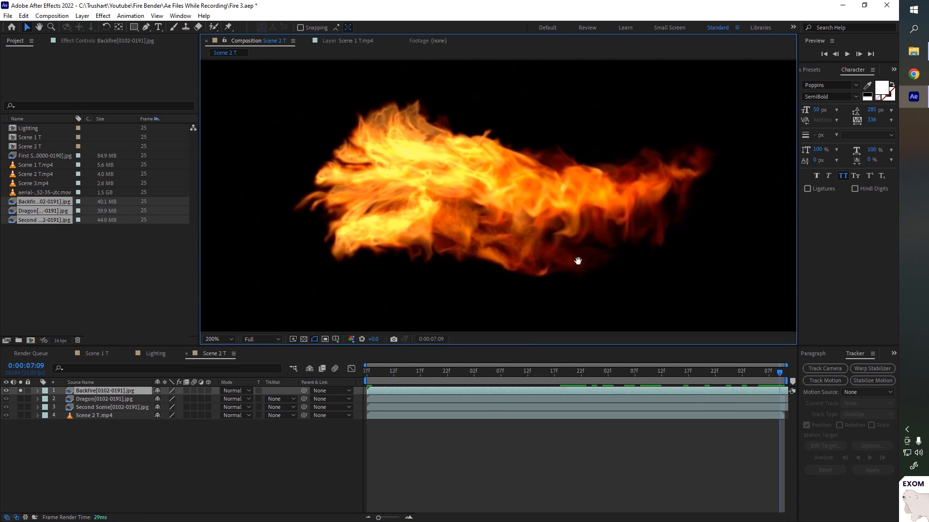
scroll(569, 222, down, 1)
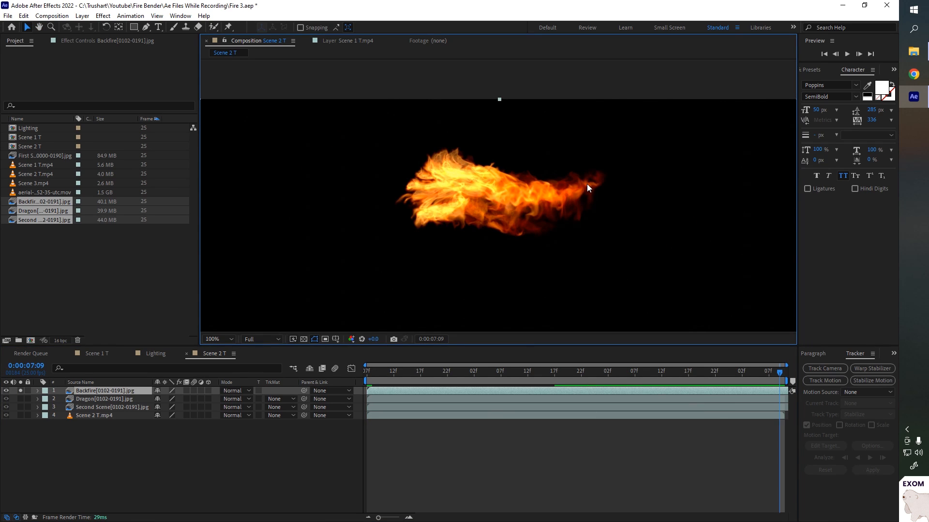
click(21, 391)
click(20, 400)
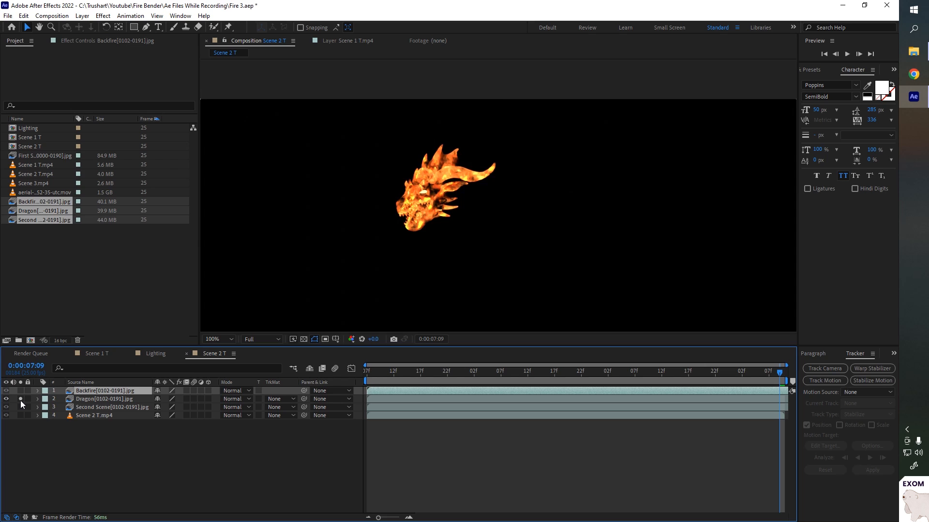
click(21, 400)
click(20, 408)
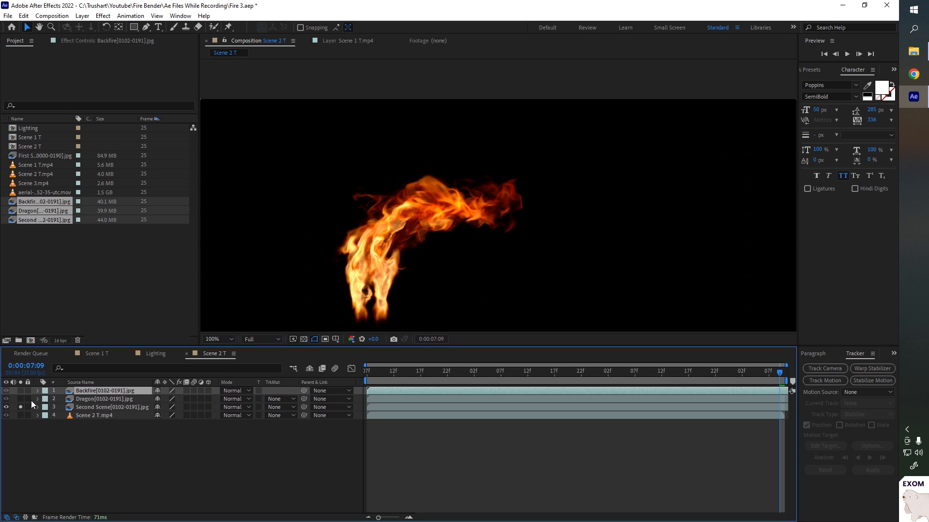
scroll(478, 319, down, 1)
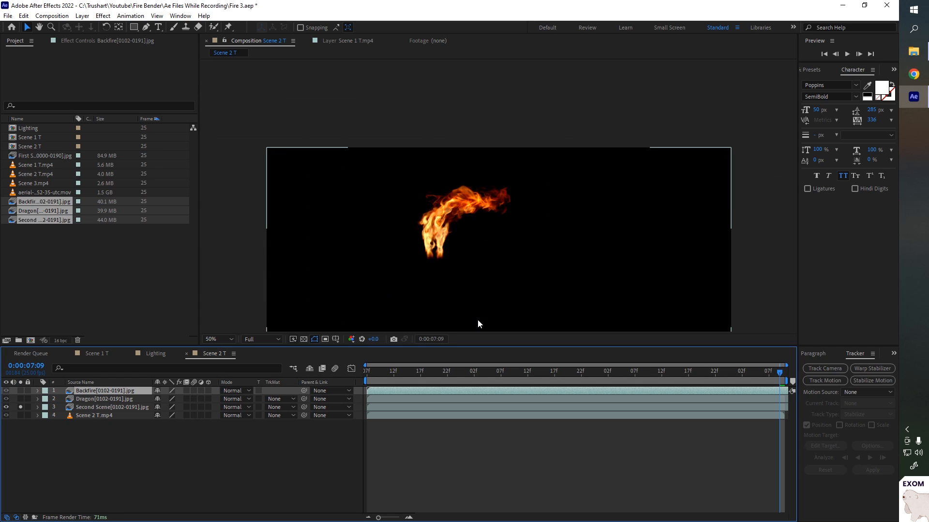
click(21, 408)
- Set the blending mode of the three fire layers to Screen
shift+click(112, 407)
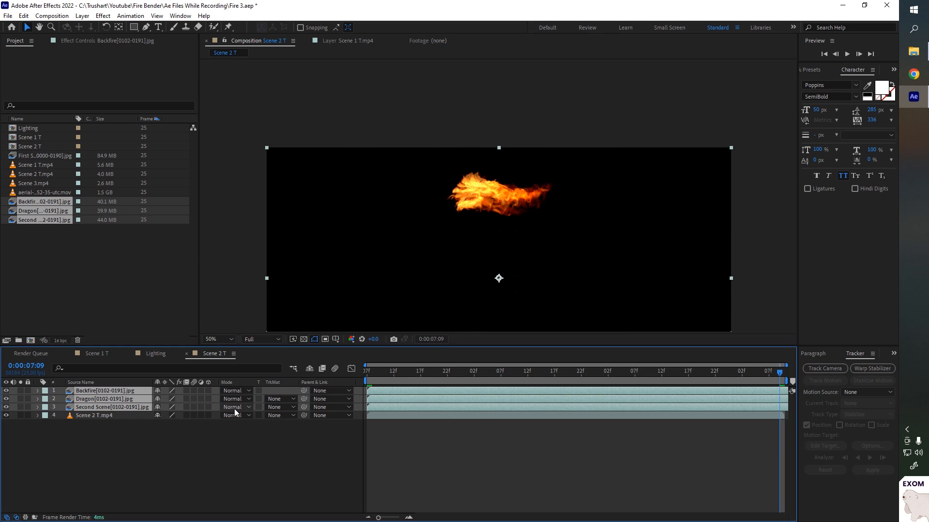
click(234, 407)
click(269, 222)
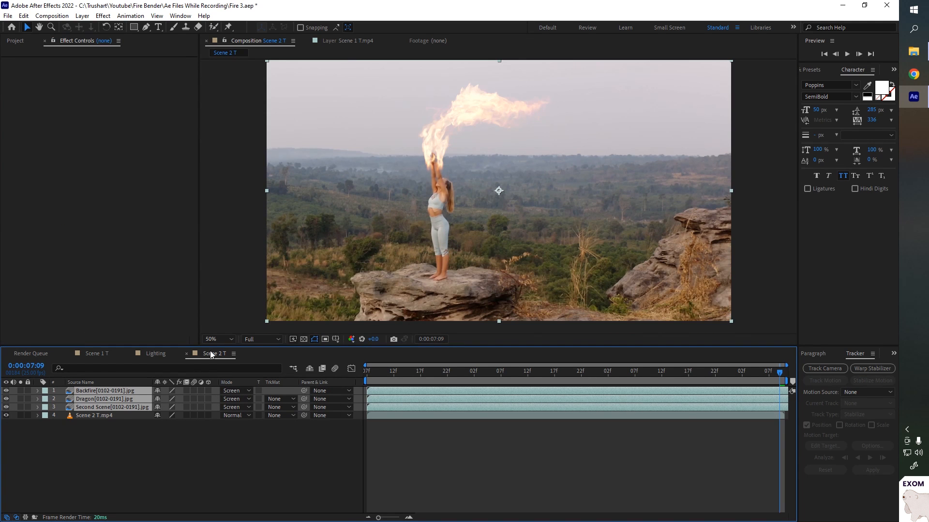
- Paste the copied effects onto the Scene 2 T footage layer and the Backfire and Second Scene fire layers
click(100, 419)
key(ctrl+v)
click(121, 103)
click(104, 391)
shift+click(106, 407)
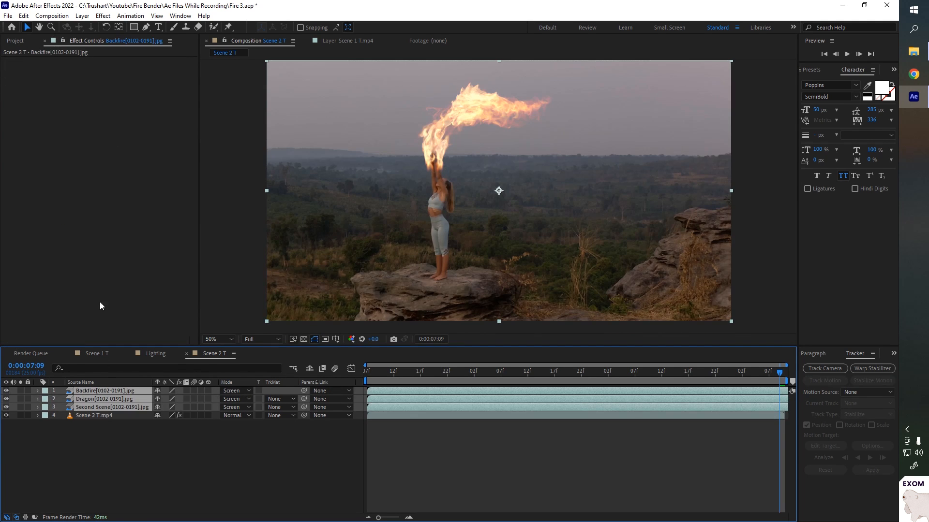
key(ctrl+v)
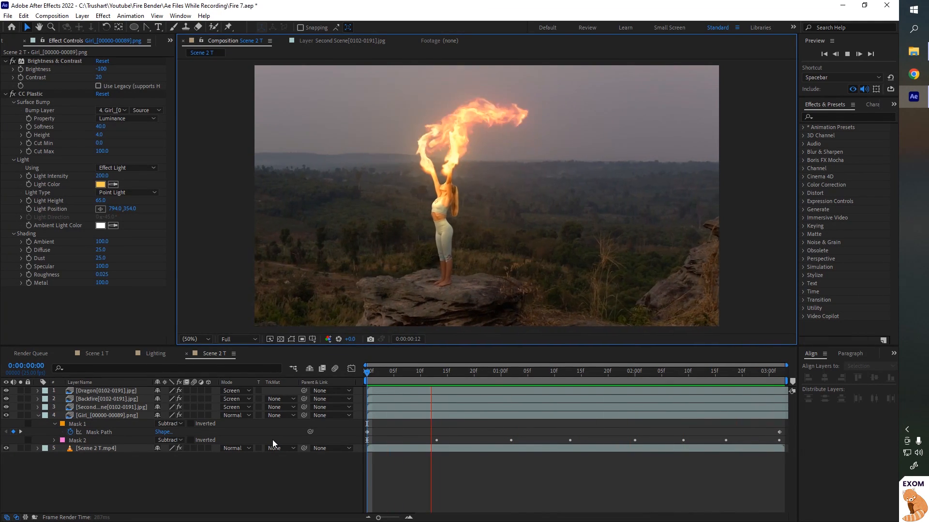
- Preview the Scene 2 composite and inspect the girl layer's CC Plastic light and masks
key(space)
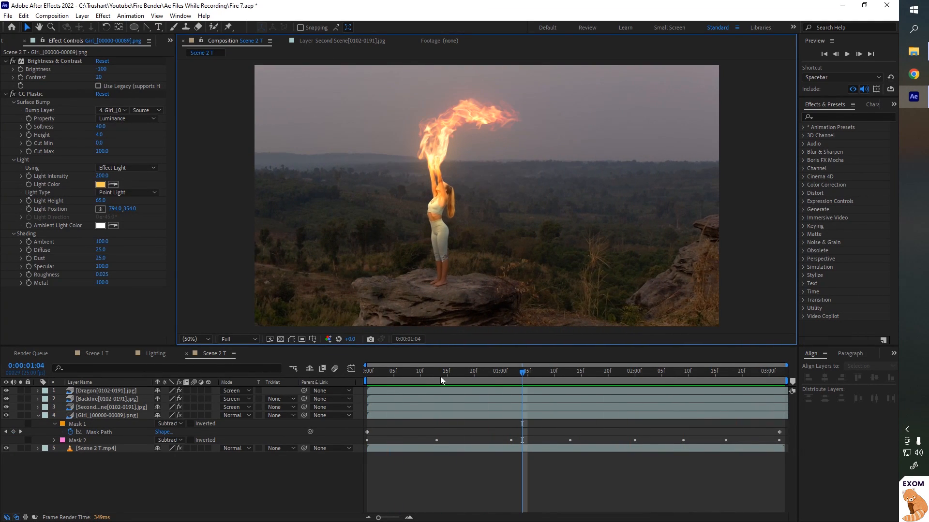
click(36, 95)
click(290, 357)
click(292, 340)
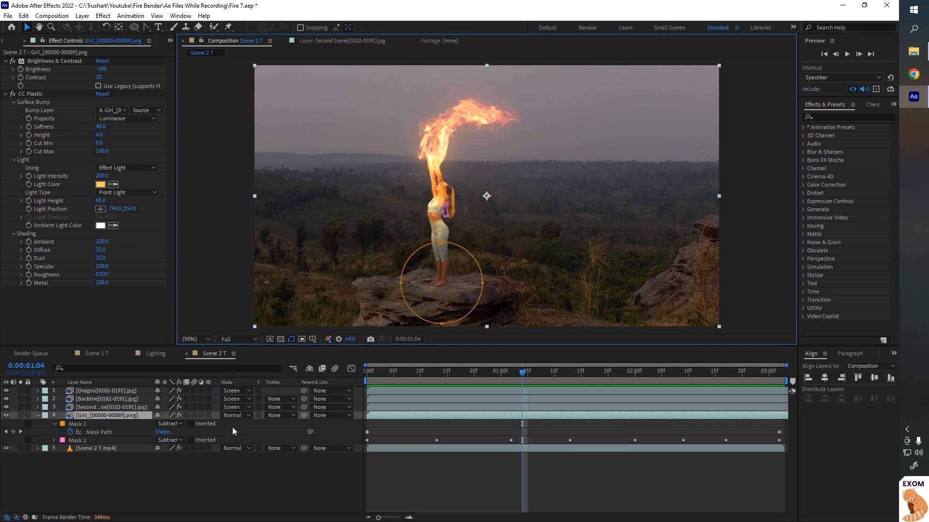
click(227, 441)
scroll(457, 216, up, 2)
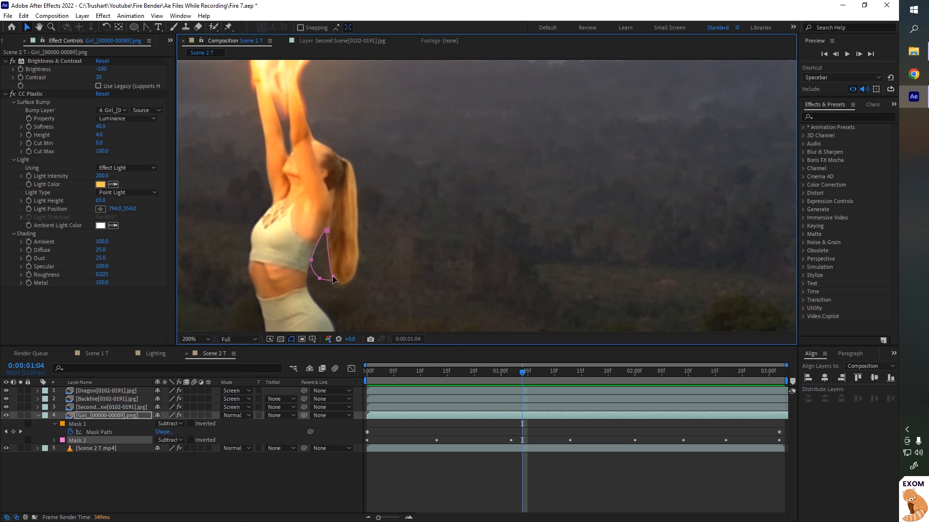
scroll(407, 232, down, 2)
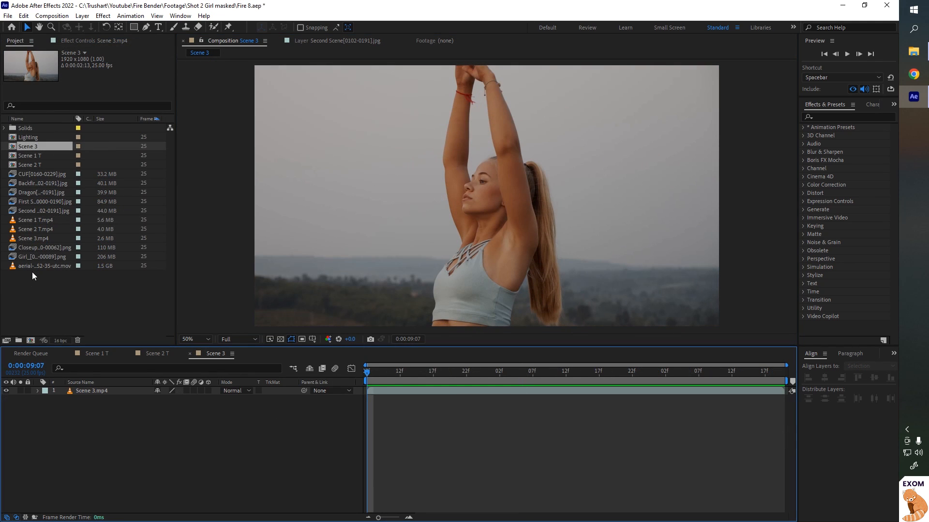
- Add the CUF fire sequence to the Scene 3 composition and set its blending mode to Screen
click(44, 174)
drag(105, 340, 58, 389)
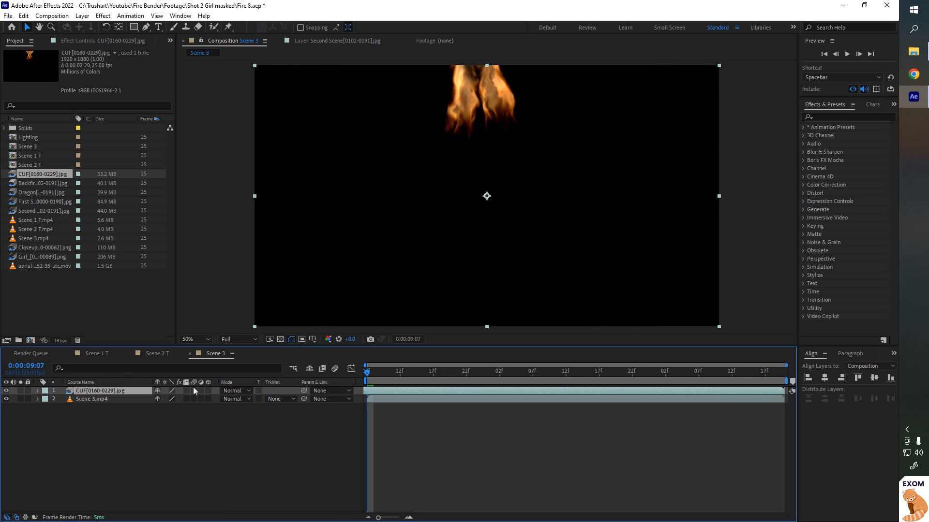
click(236, 391)
click(274, 224)
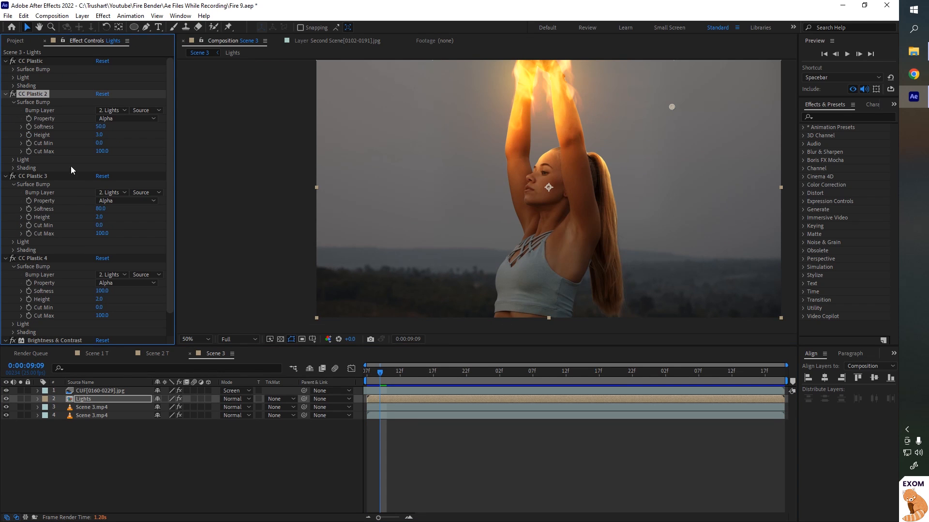
- Collapse the Lights layer's CC Plastic effects to review its settings
click(5, 94)
click(6, 61)
click(5, 78)
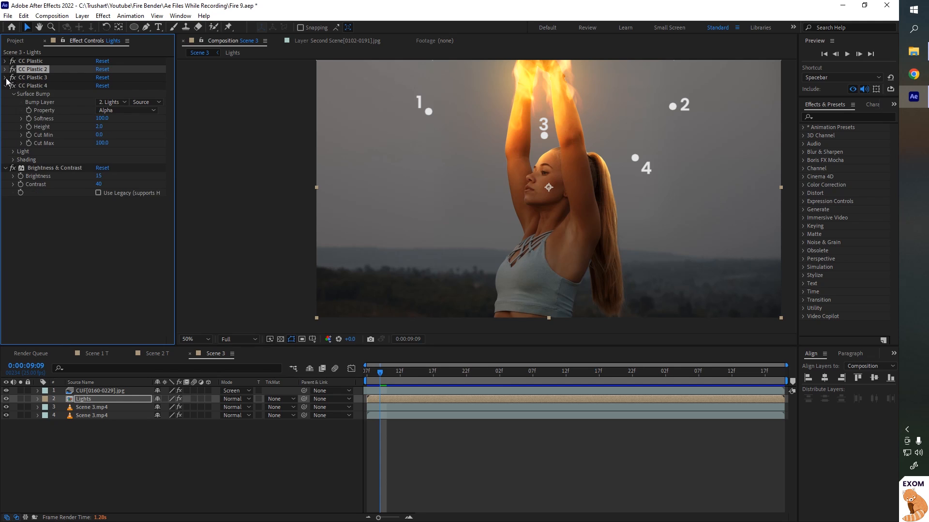
click(5, 86)
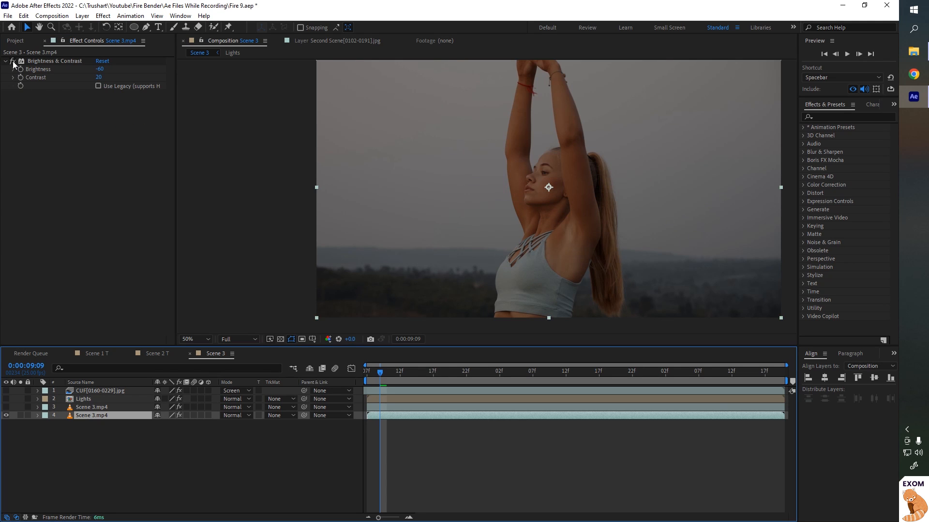
click(13, 61)
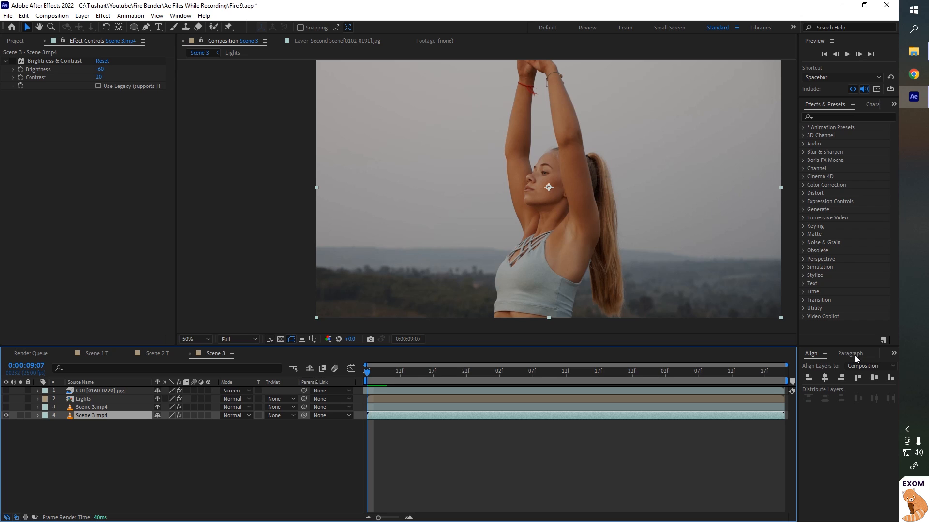
- Track the position of the girl's eye on the Scene 3 footage with a single track point, analysing forward
click(854, 355)
click(878, 353)
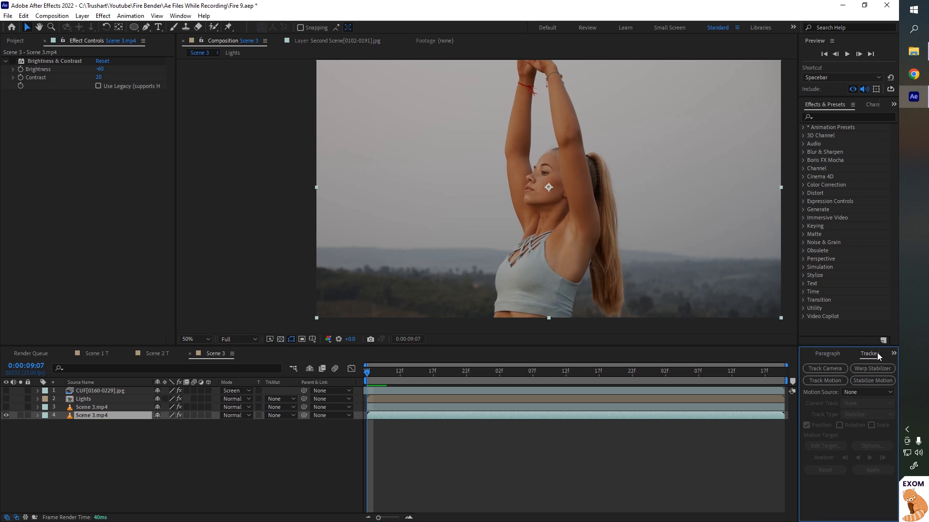
click(828, 381)
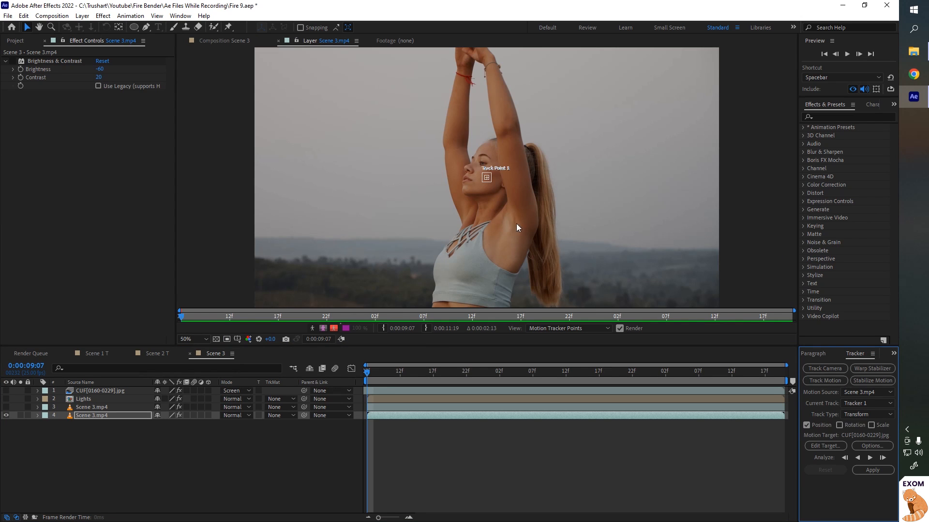
scroll(509, 196, up, 2)
drag(491, 185, 475, 128)
scroll(478, 138, up, 3)
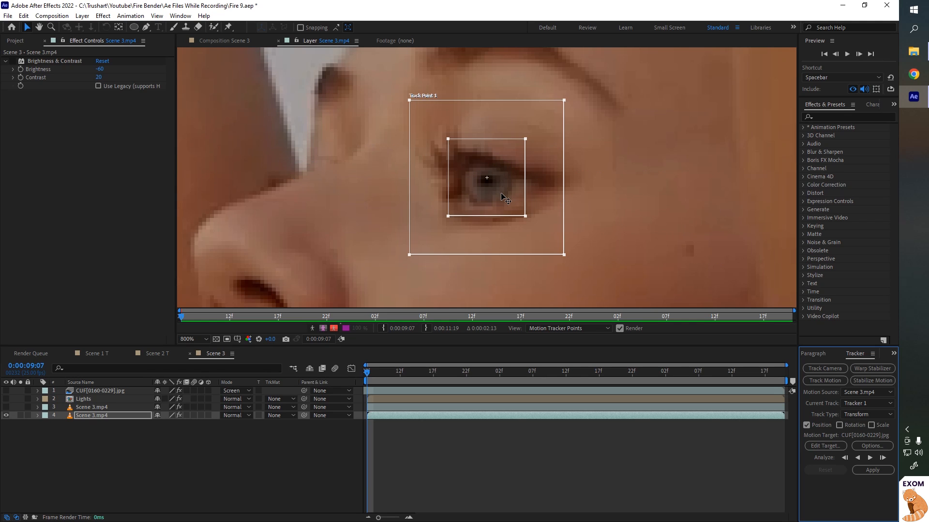
drag(523, 220, 549, 236)
scroll(553, 237, down, 4)
scroll(526, 210, up, 3)
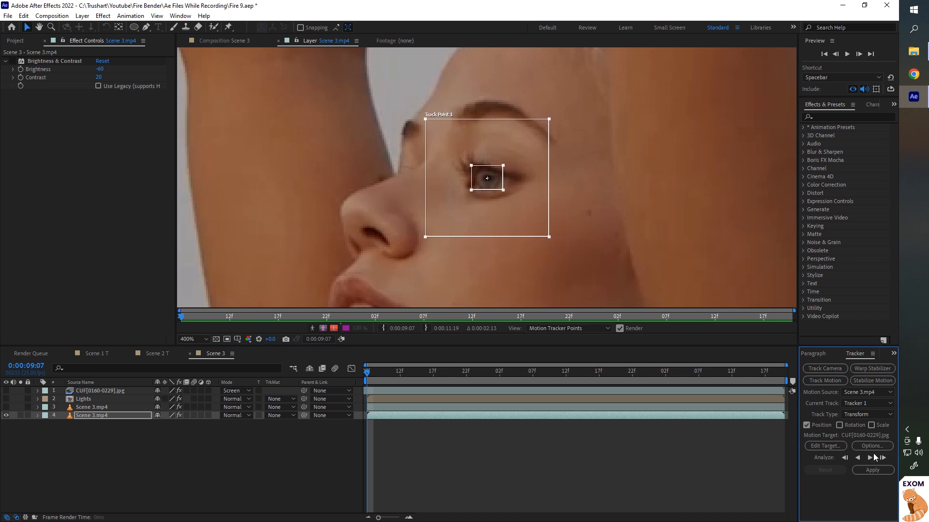
click(870, 458)
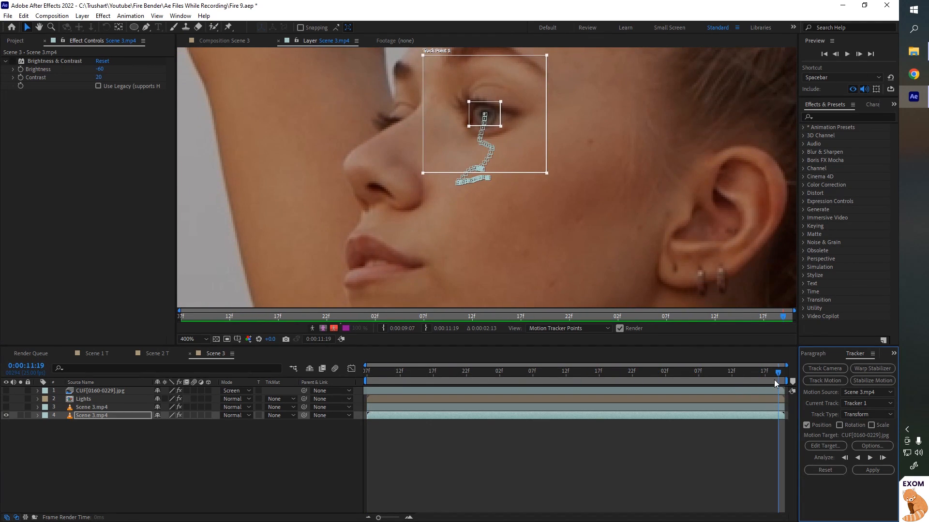
- Return to the start of the track and create a new null object in Scene 3
drag(774, 379, 366, 374)
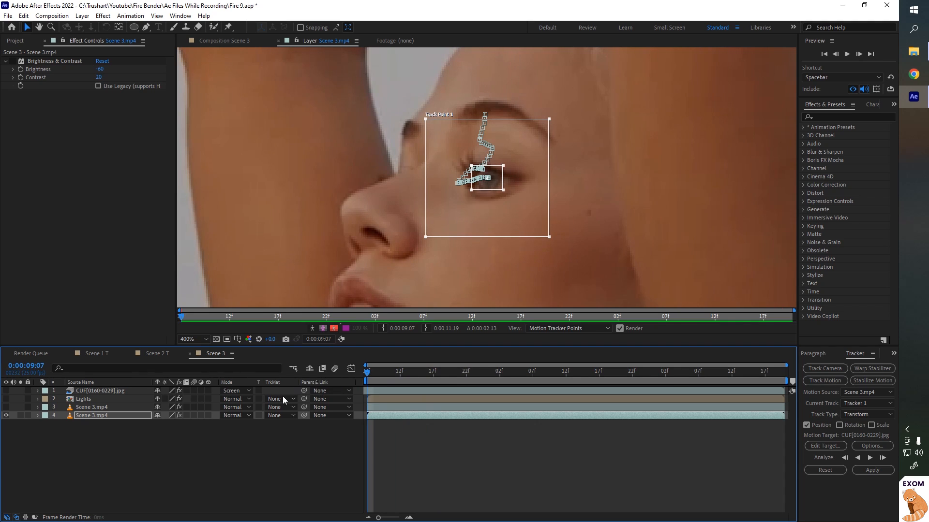
right_click(138, 450)
mouse_move(191, 332)
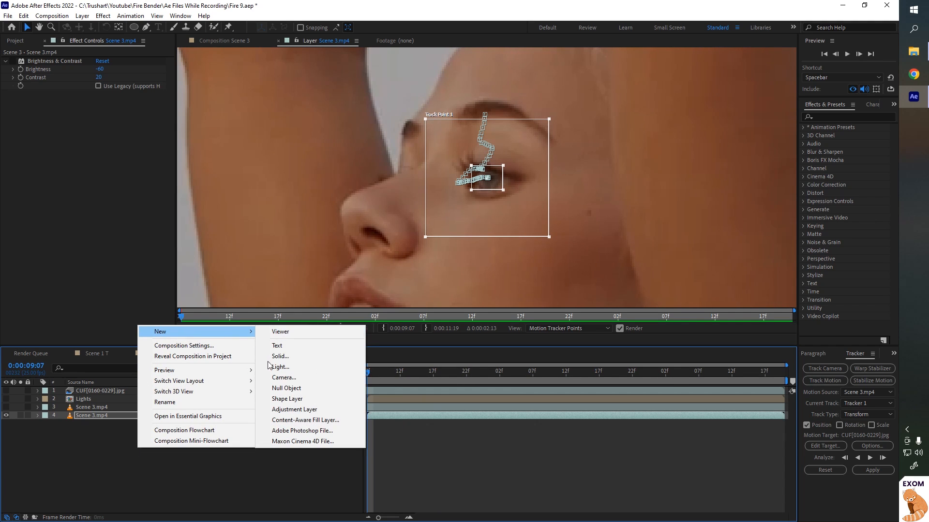
click(279, 389)
- Set the tracker's motion target to Null 1 and apply the track in X and Y dimensions
click(825, 446)
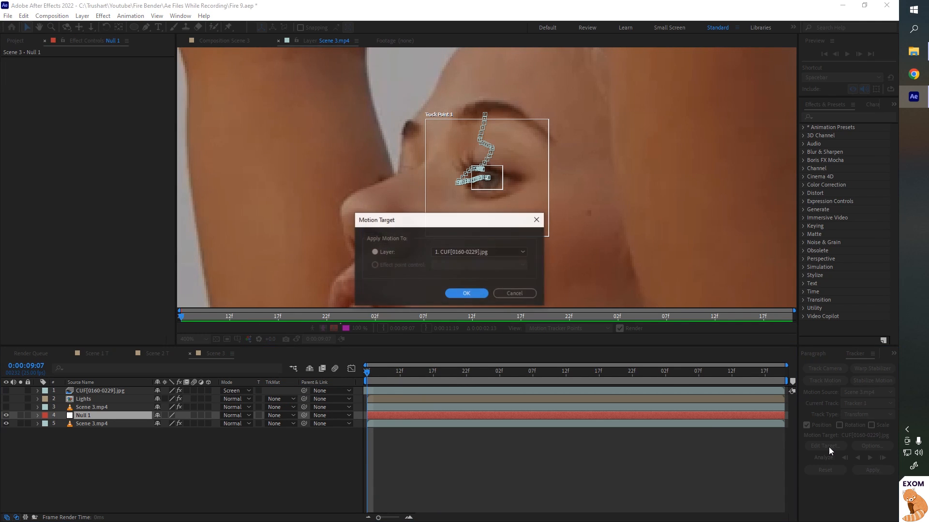
click(450, 251)
click(454, 293)
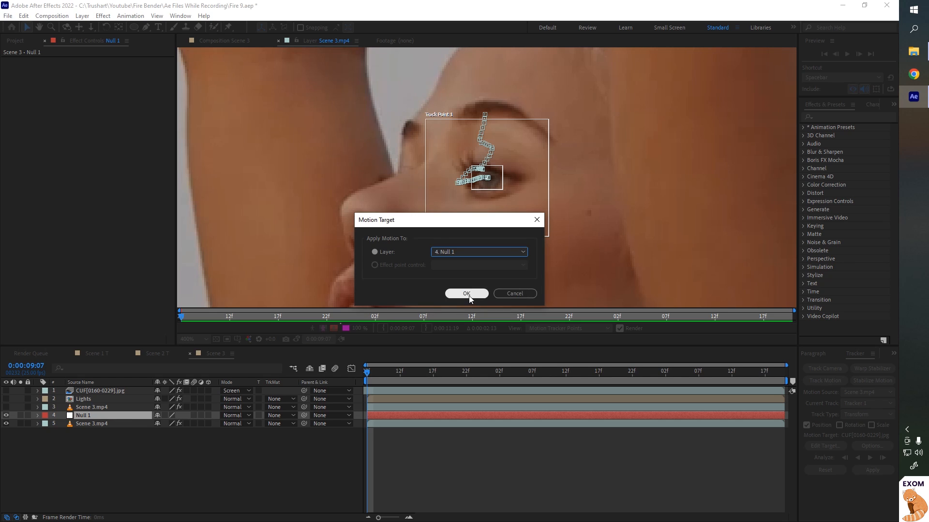
click(458, 293)
click(882, 473)
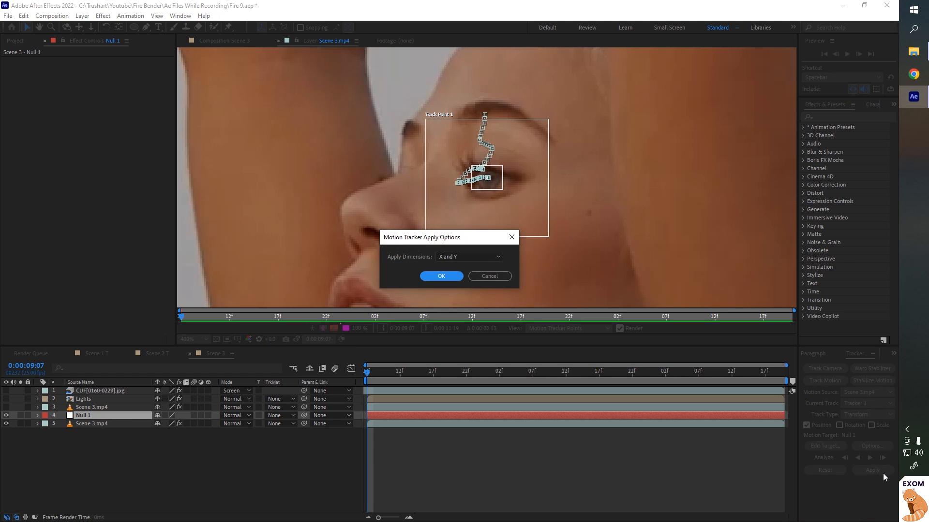
click(440, 276)
- Duplicate the bottom Scene 3 footage layer and freeze the duplicate on the current frame
key(space)
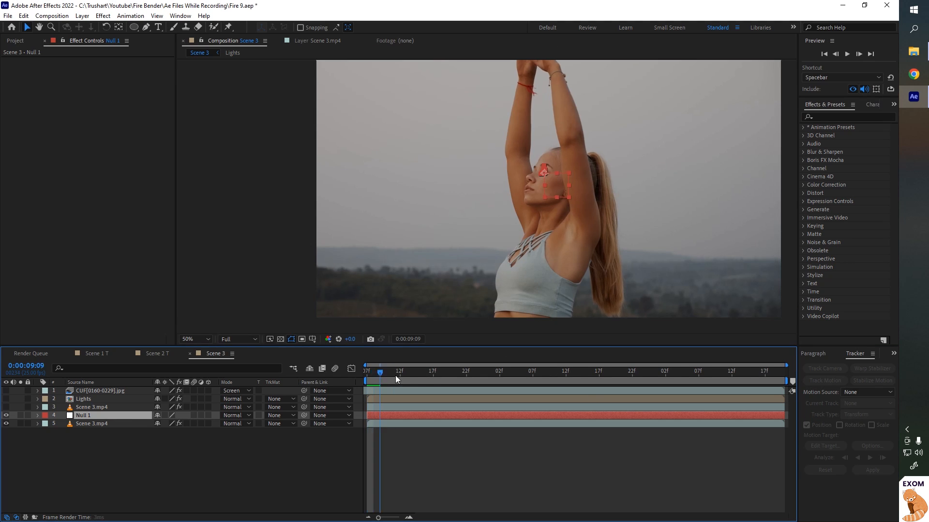
drag(560, 389, 248, 389)
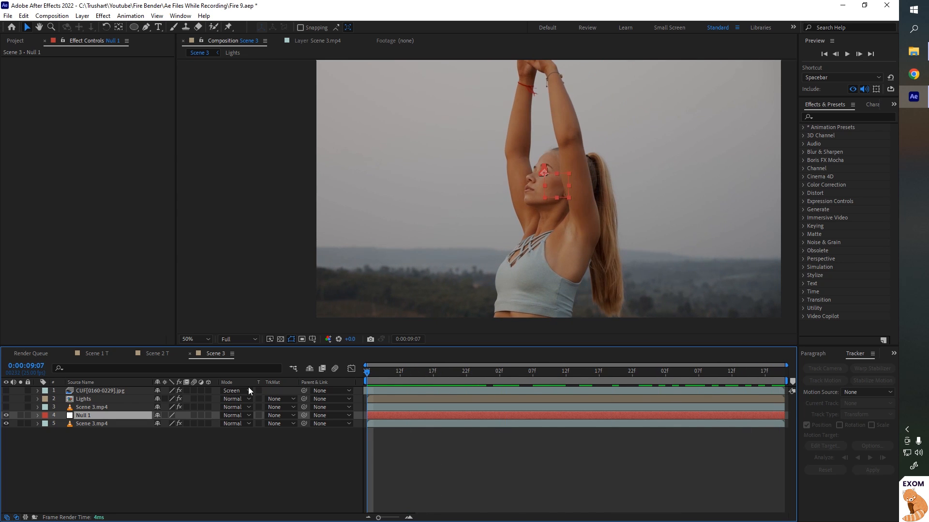
click(378, 458)
scroll(562, 166, up, 1)
scroll(563, 166, up, 2)
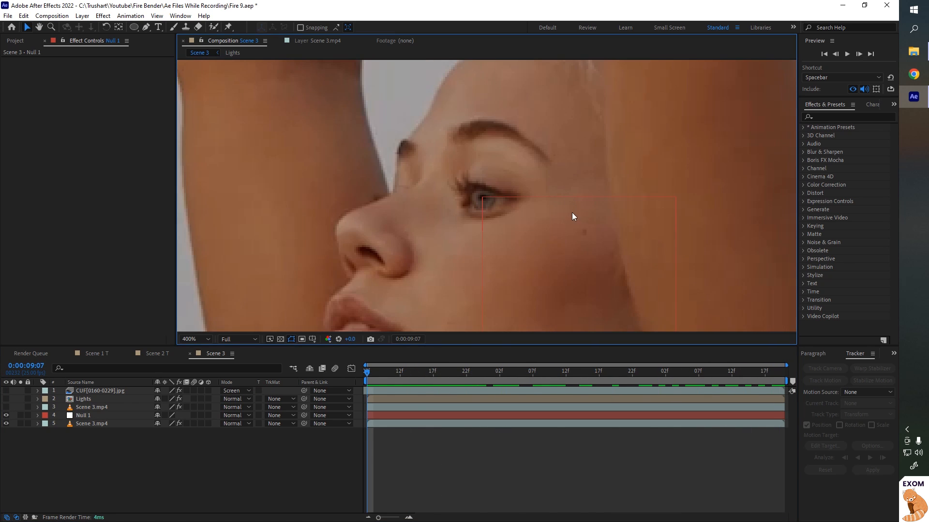
click(97, 423)
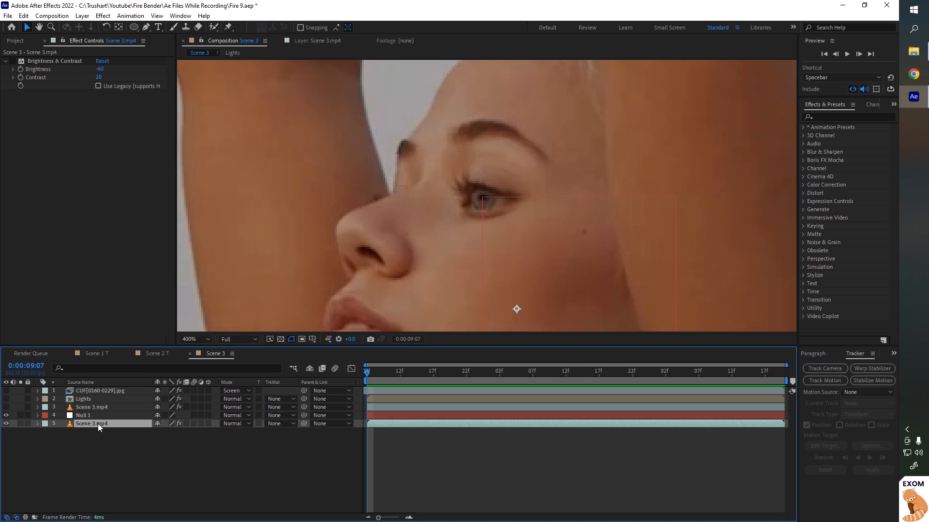
key(ctrl+d)
right_click(97, 424)
mouse_move(138, 190)
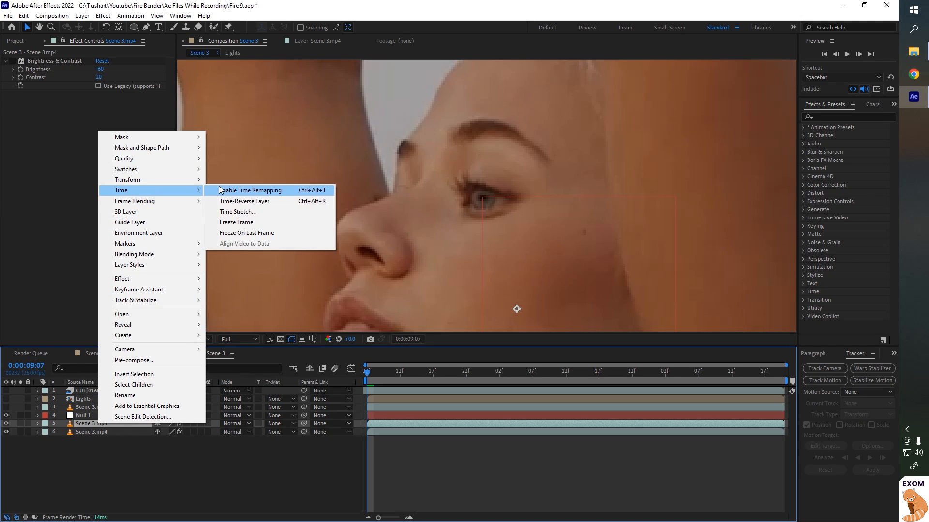
click(241, 222)
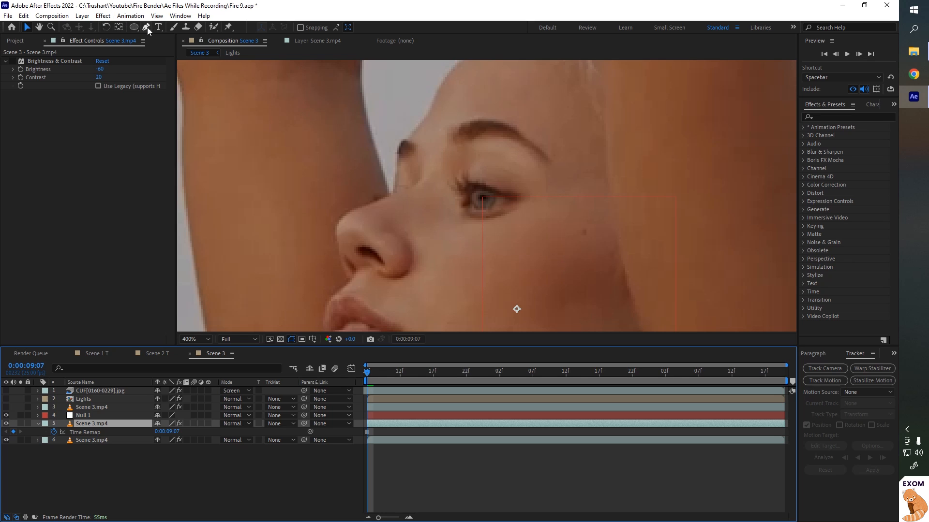
- Draw an elliptical mask around the eye on the frozen layer and reshape its points to fit the eye
click(133, 27)
drag(482, 195, 483, 197)
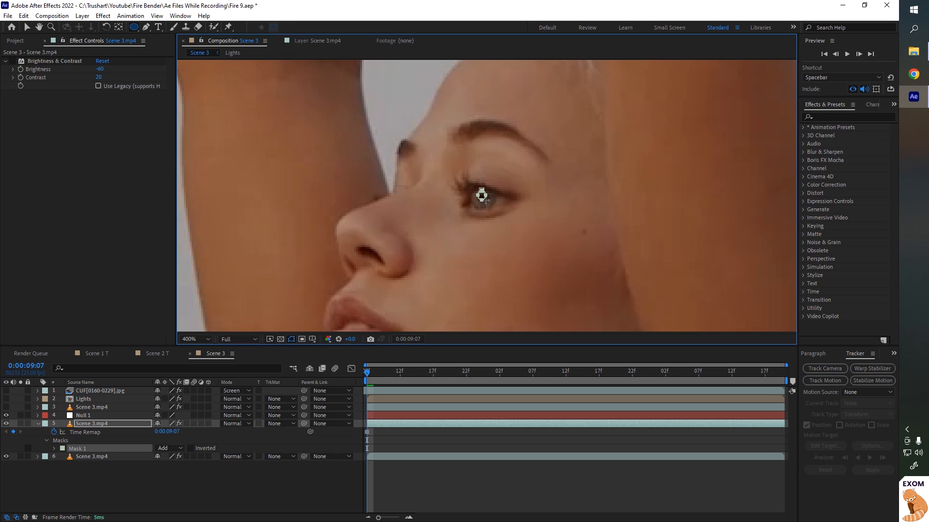
key(v)
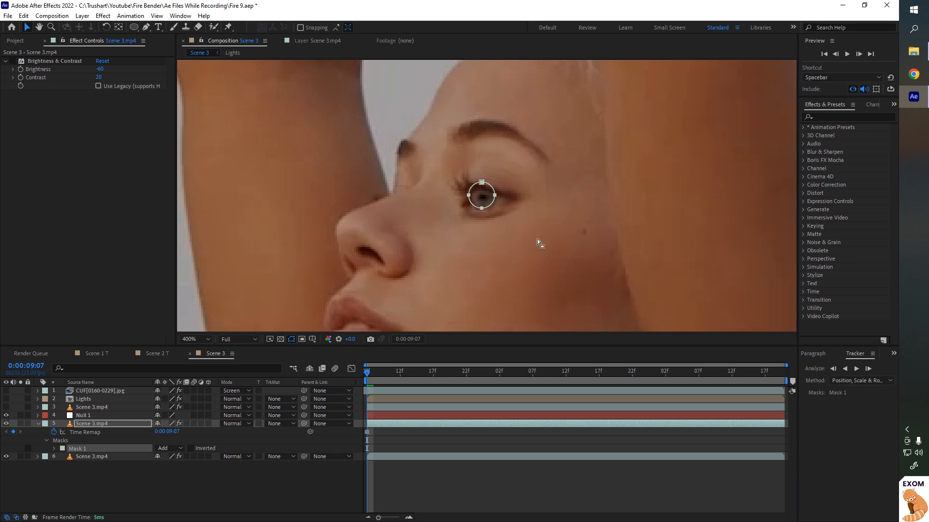
scroll(485, 192, up, 1)
drag(478, 172, 454, 197)
drag(454, 182, 454, 186)
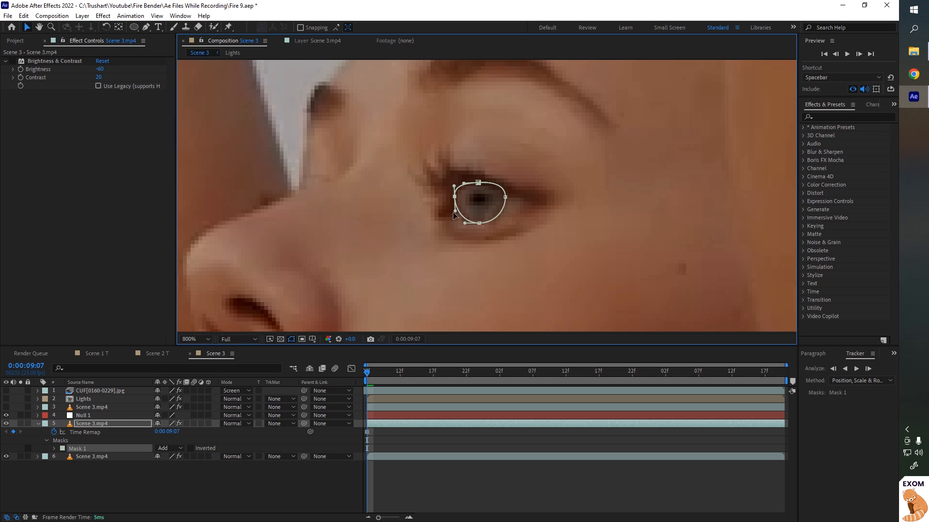
drag(506, 198, 501, 197)
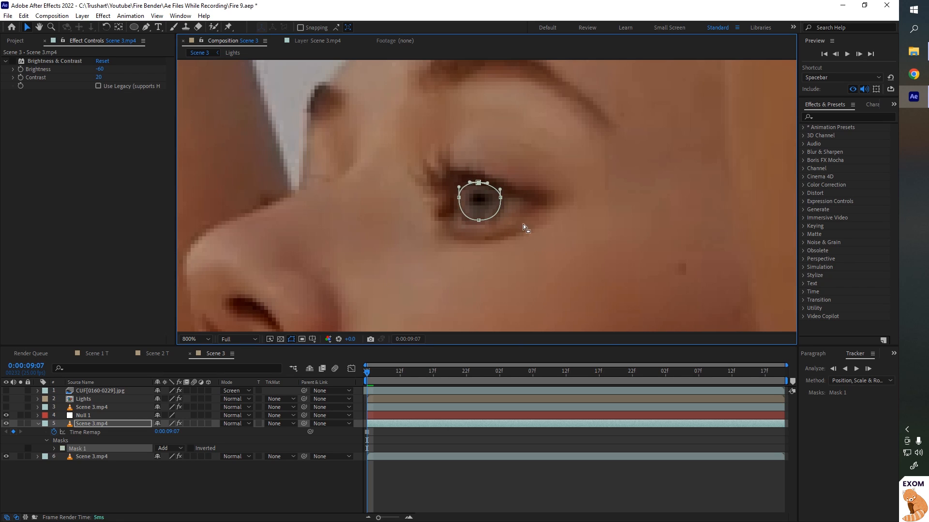
scroll(523, 227, down, 1)
- Add the Exposure and Glow effects to the masked eye layer
click(101, 424)
click(104, 19)
mouse_move(159, 125)
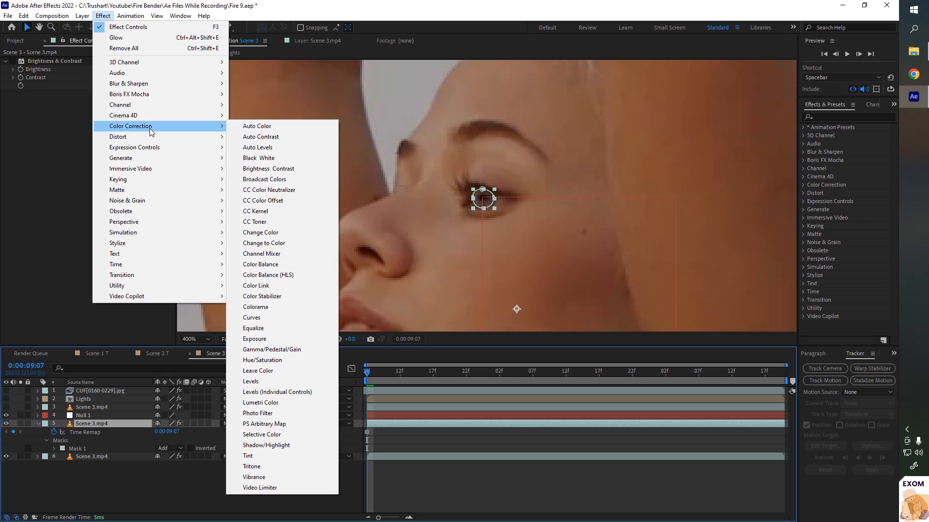
click(262, 338)
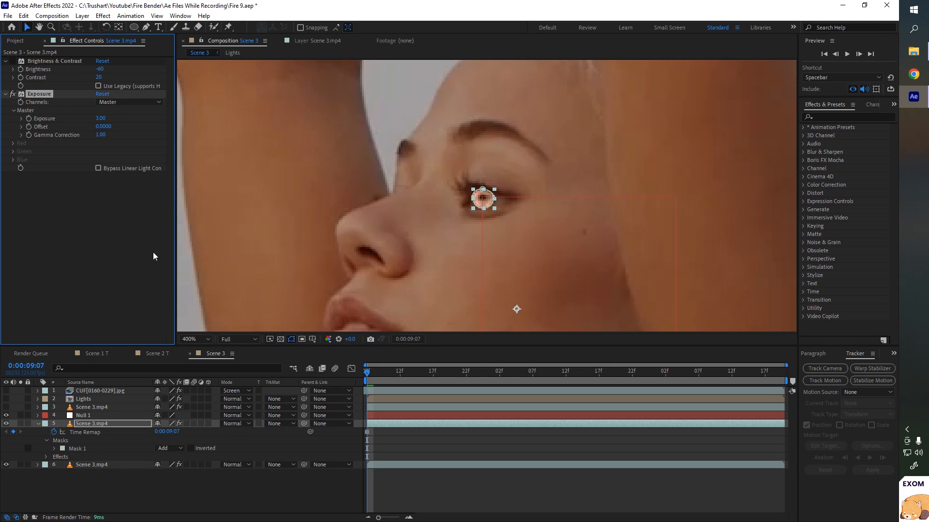
click(110, 17)
mouse_move(145, 243)
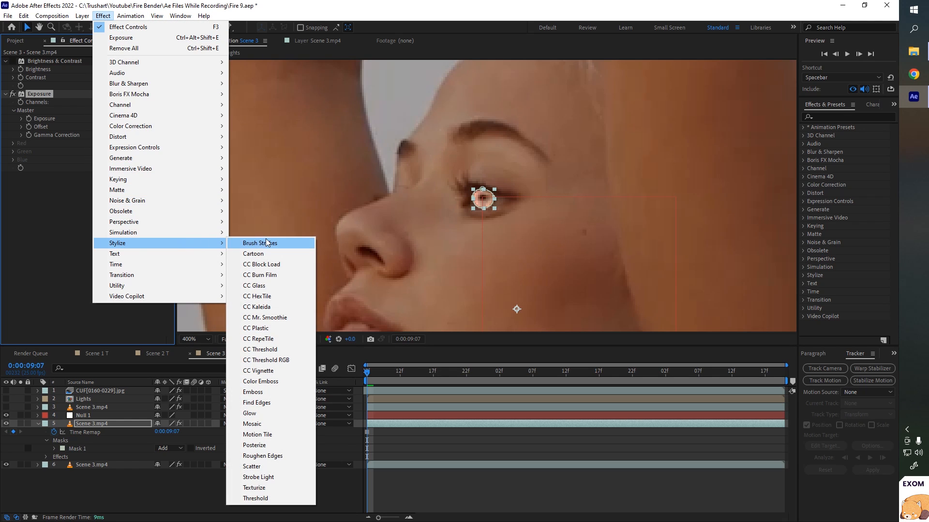
click(259, 412)
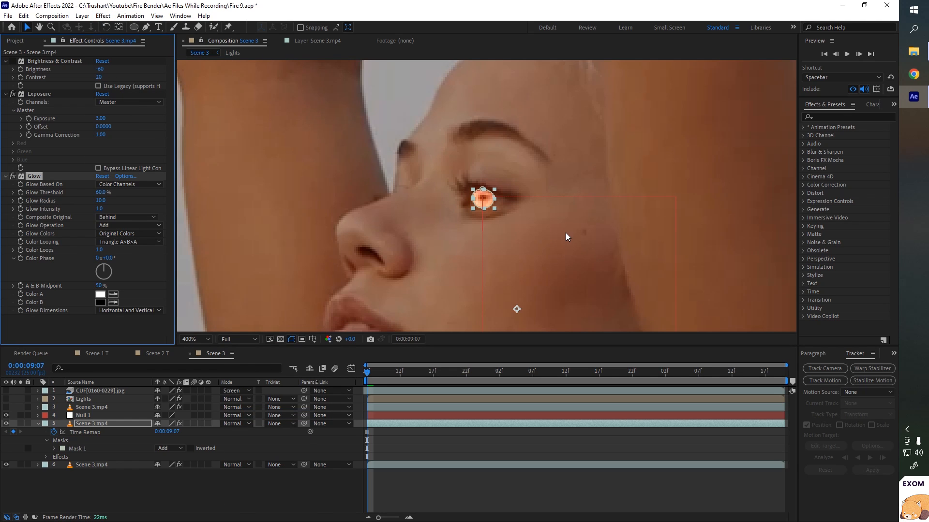
- Set the Glow threshold to 70% and the glow radius to 3
key(period)
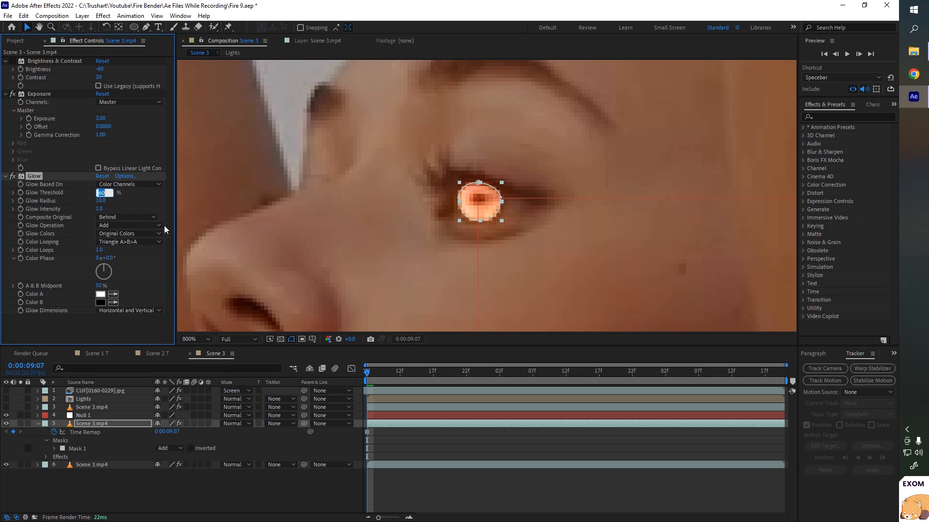
text(70)
key(Tab)
text(2)
key(Return)
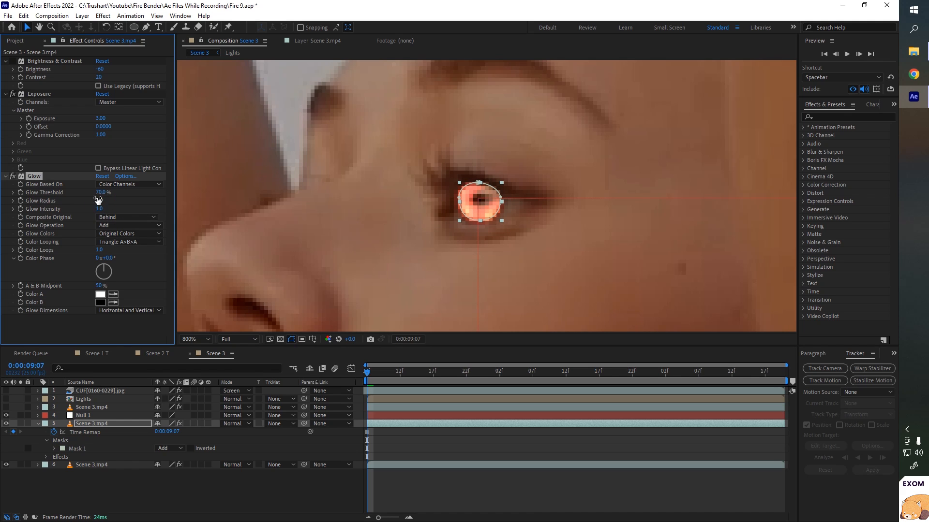
key(comma)
key(comma)
key(comma)
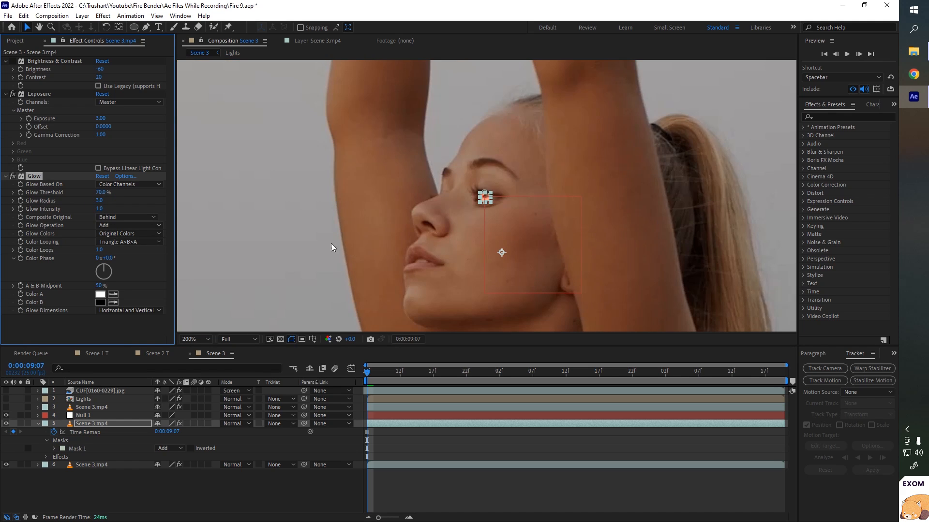
- Preview the Scene 3 composition with the glowing eye
click(286, 242)
click(490, 224)
key(comma)
key(comma)
key(comma)
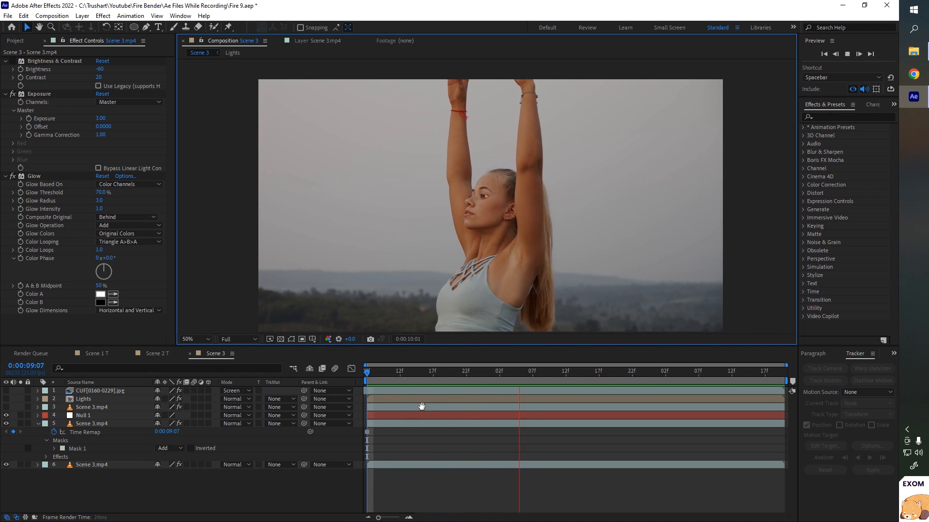
key(space)
click(367, 374)
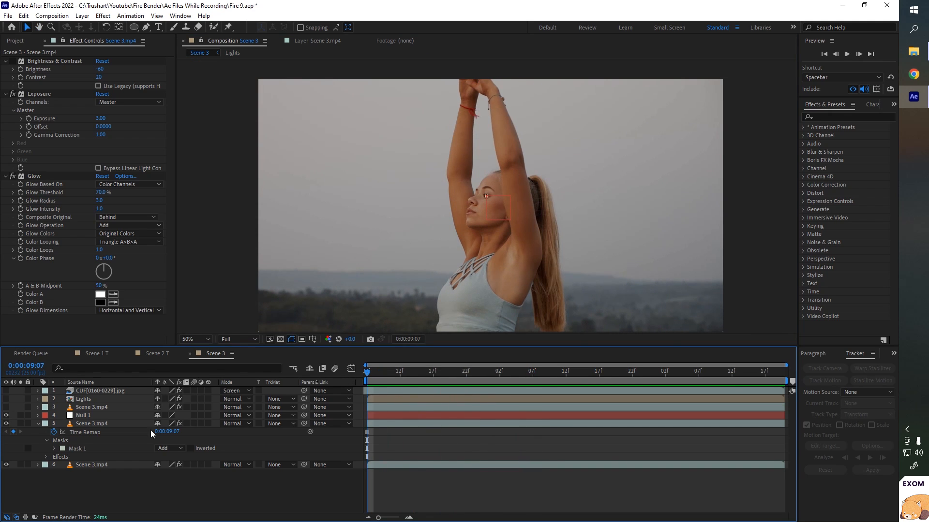
- Rename the eye layer to Eye and parent it to Null 1
click(83, 422)
key(Return)
text(Eye)
key(Return)
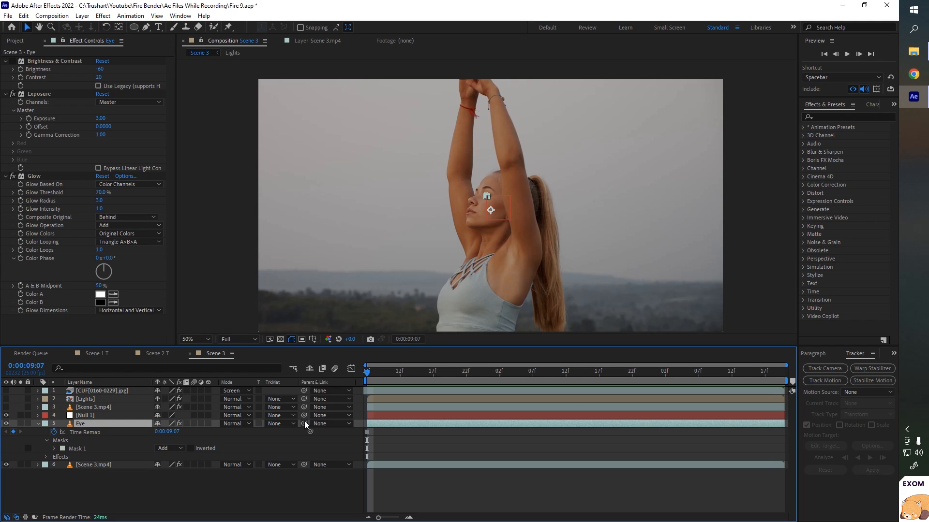
drag(304, 423, 92, 396)
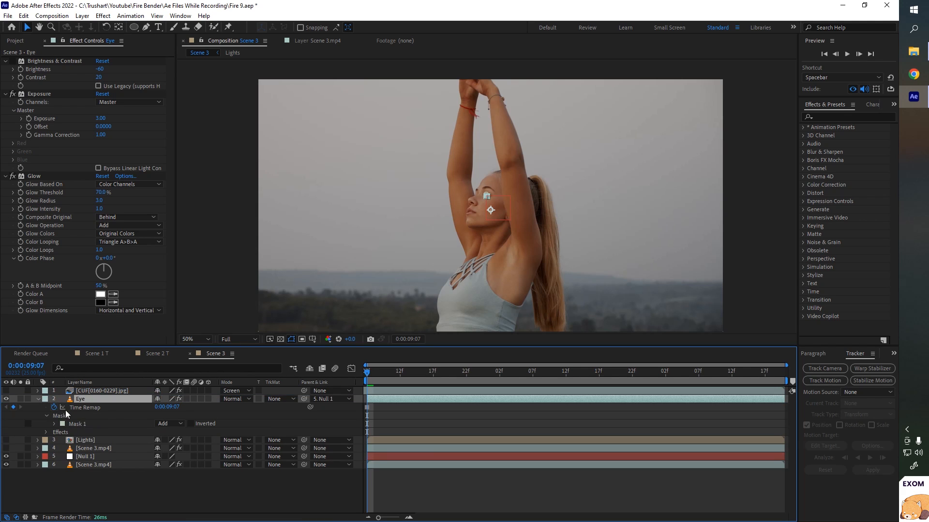
- Preview the glowing eye following the tracked null in the composite
click(39, 399)
key(slash)
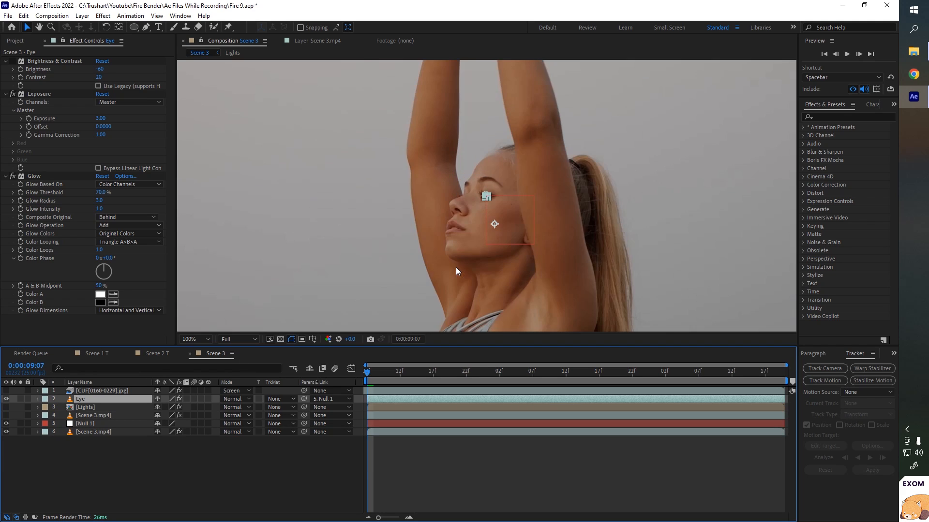
scroll(456, 267, up, 2)
scroll(456, 267, down, 1)
click(294, 474)
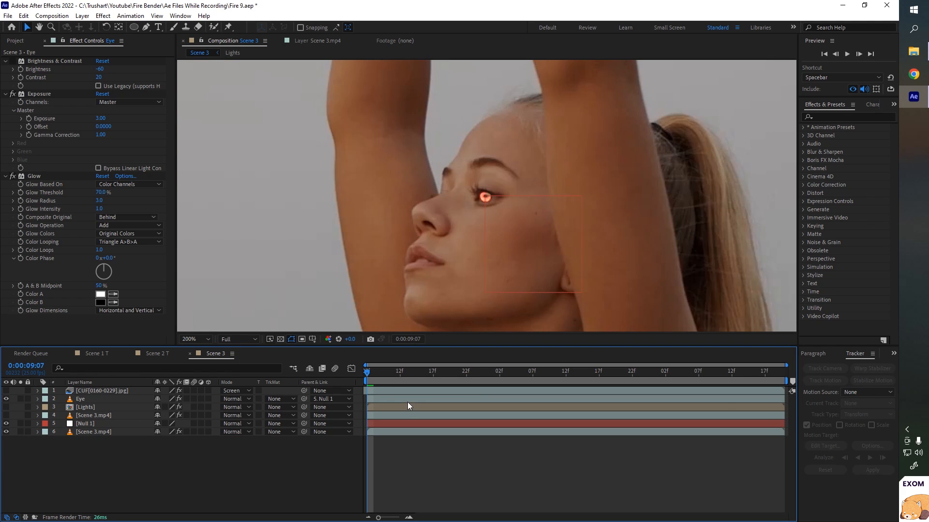
key(space)
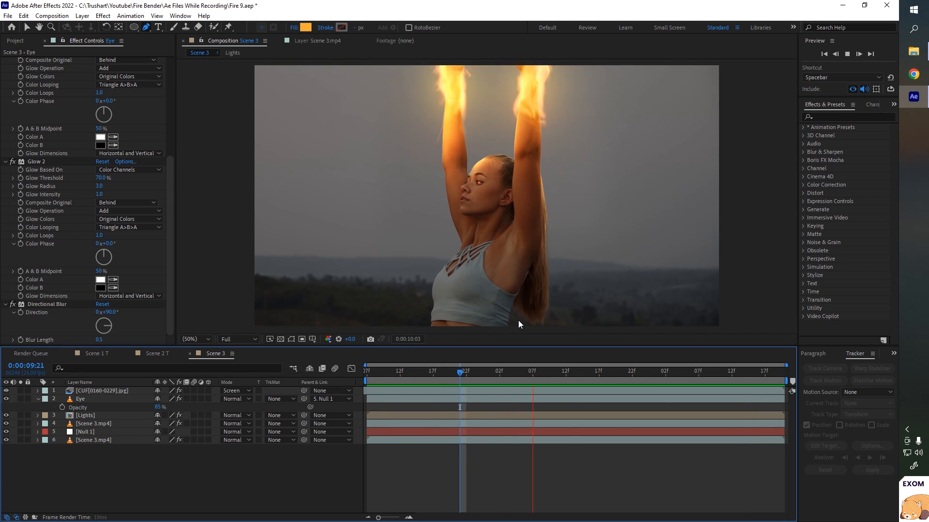
key(space)
right_click(123, 480)
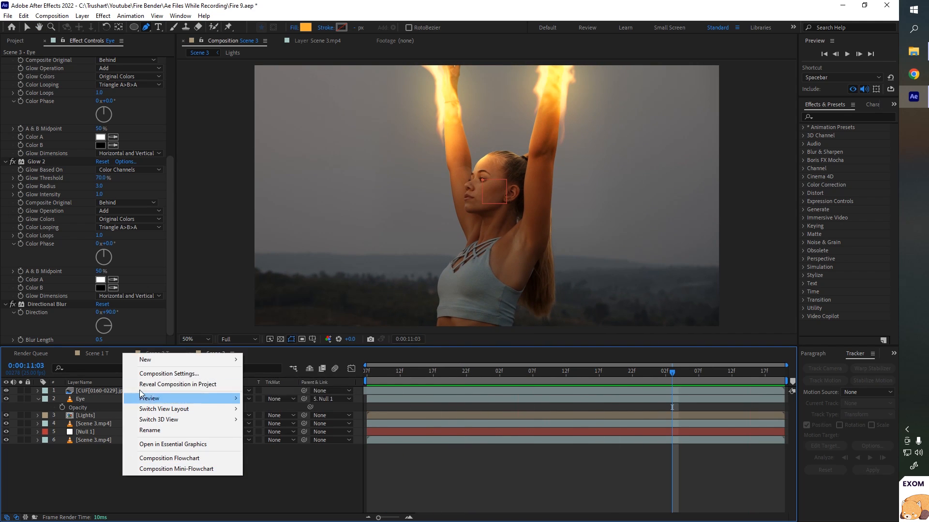
- Add a new adjustment layer and apply a Gradient Ramp effect to it
mouse_move(171, 362)
click(279, 437)
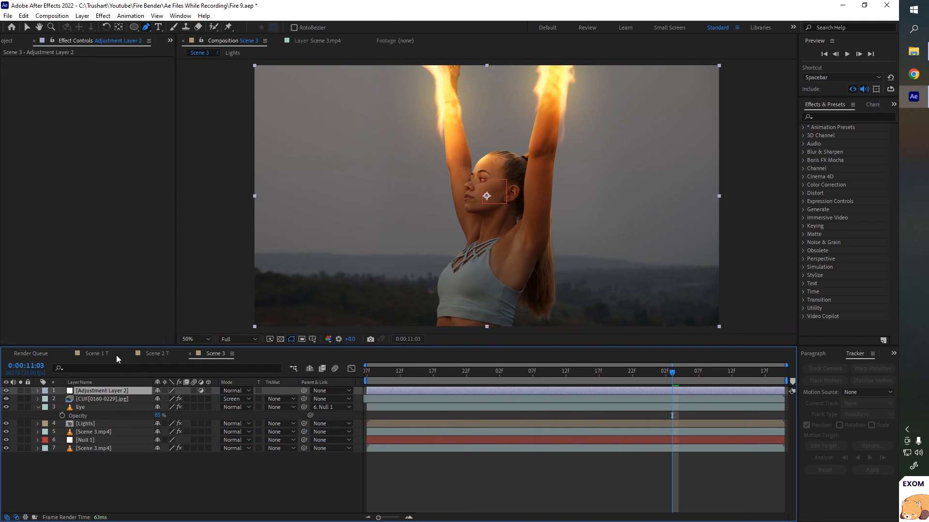
click(105, 15)
mouse_move(175, 159)
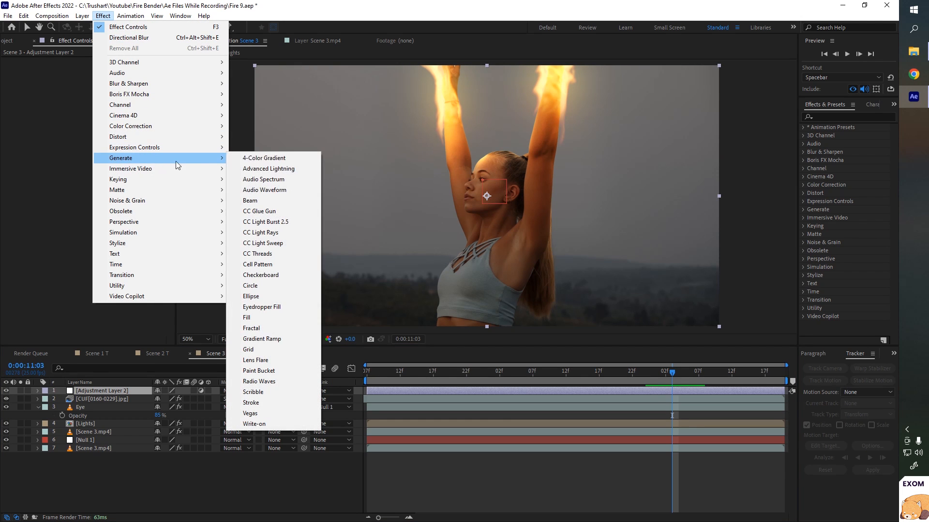
click(262, 339)
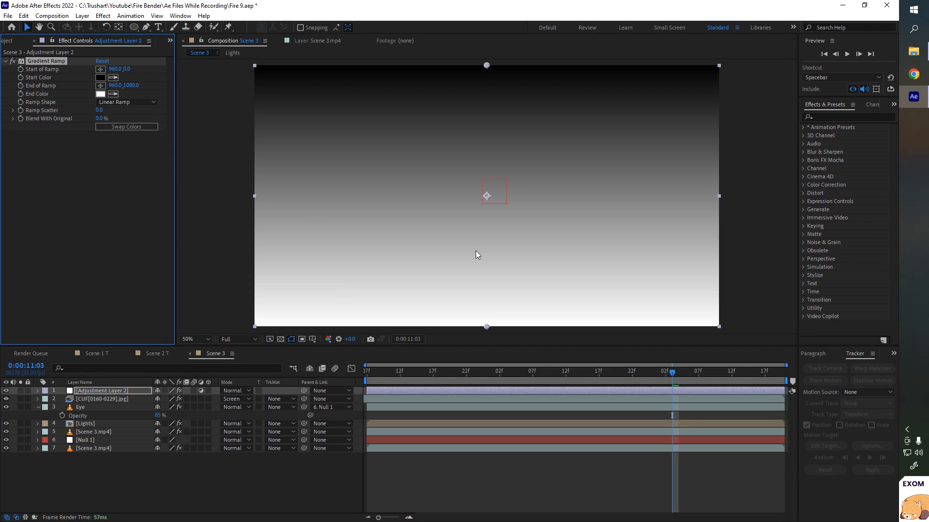
- Swap the gradient's colors and set the ramp shape to Radial Ramp
click(134, 125)
click(126, 102)
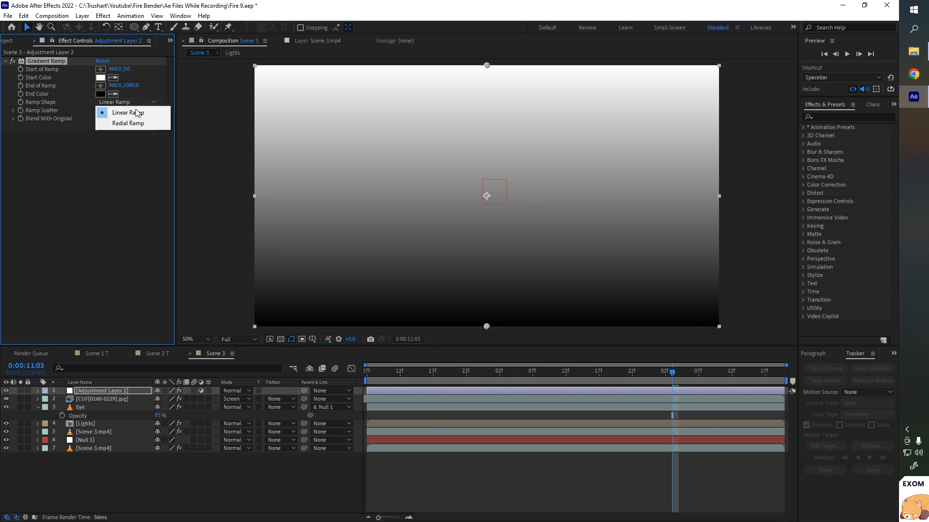
click(135, 126)
- Set the adjustment layer's blend mode to Screen and move the ramp's end point onto the face
click(236, 391)
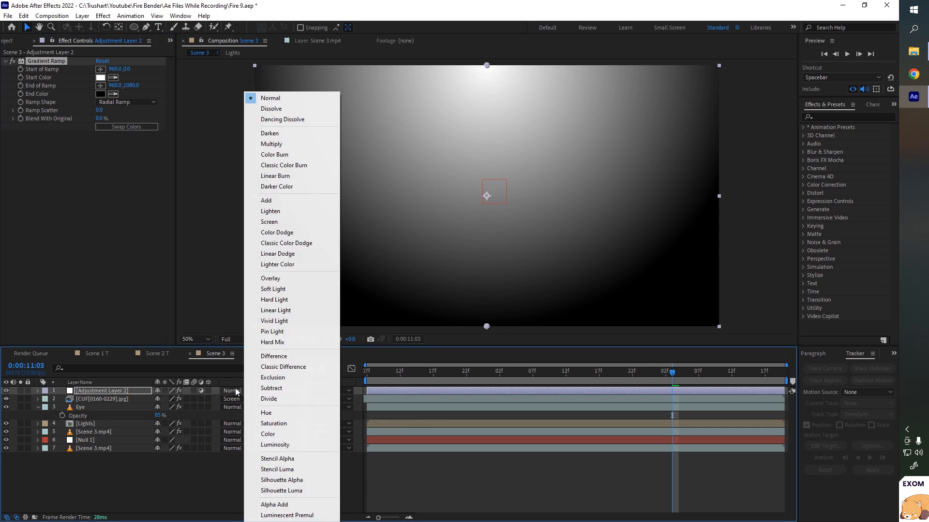
click(274, 223)
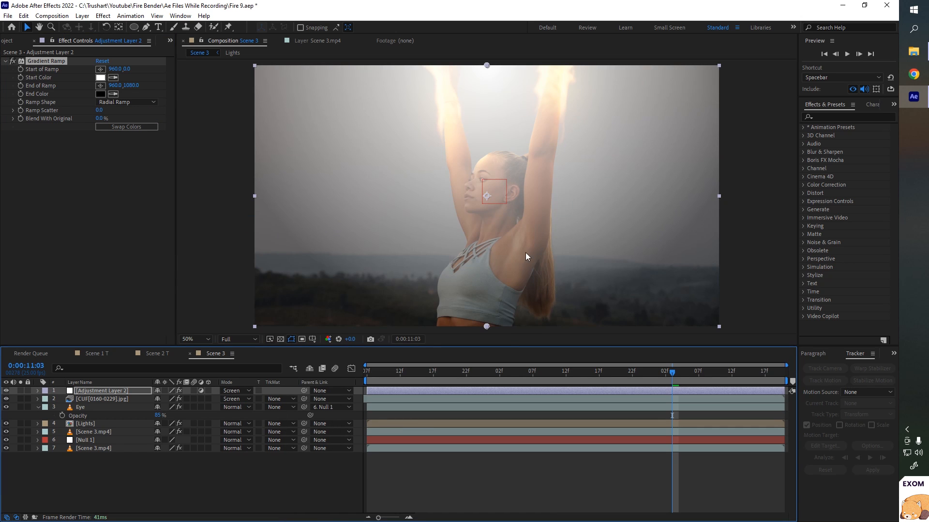
drag(486, 327, 488, 217)
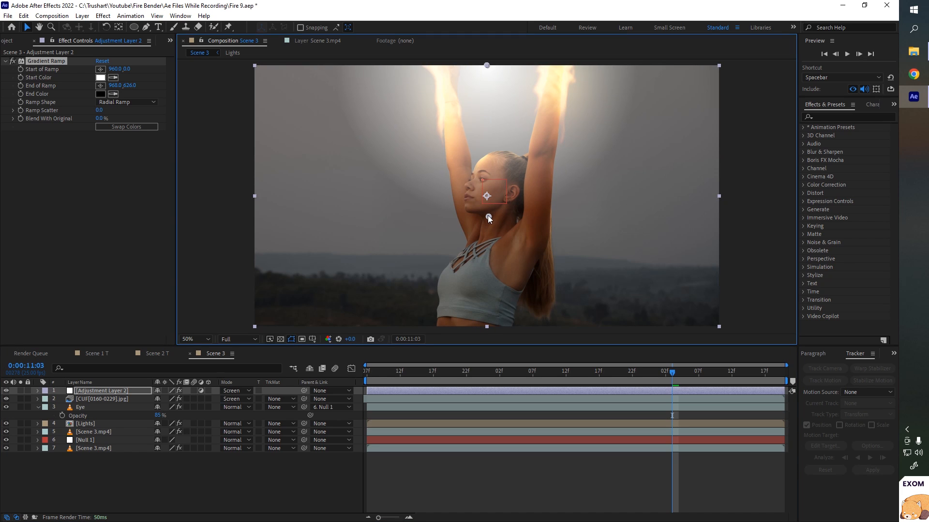
- Change the gradient's Start Color to a warm orange fire tone
click(13, 61)
click(13, 61)
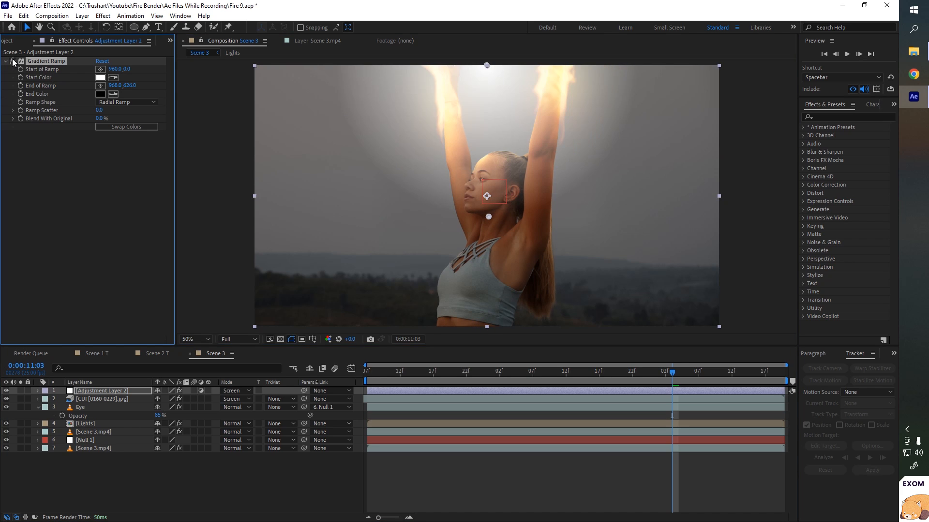
click(13, 61)
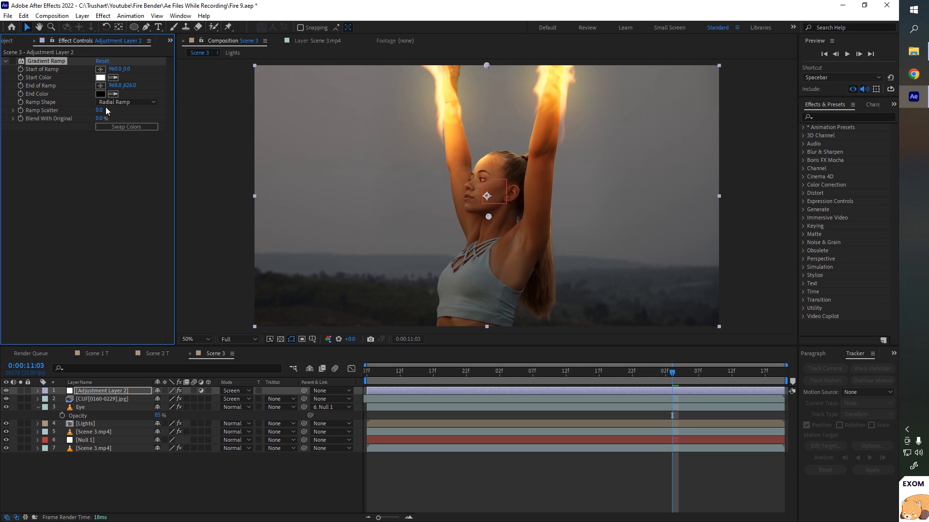
click(441, 92)
click(104, 78)
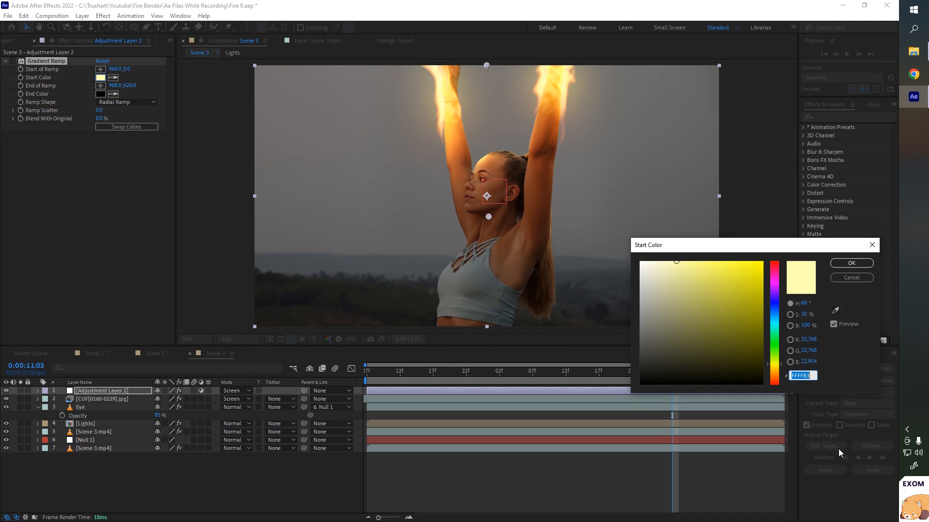
drag(780, 369, 780, 377)
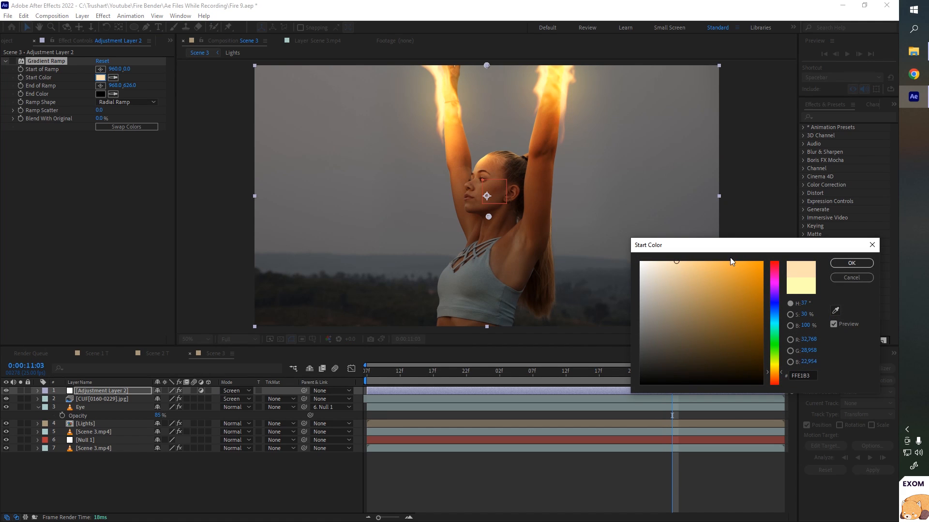
drag(727, 262, 747, 262)
click(852, 263)
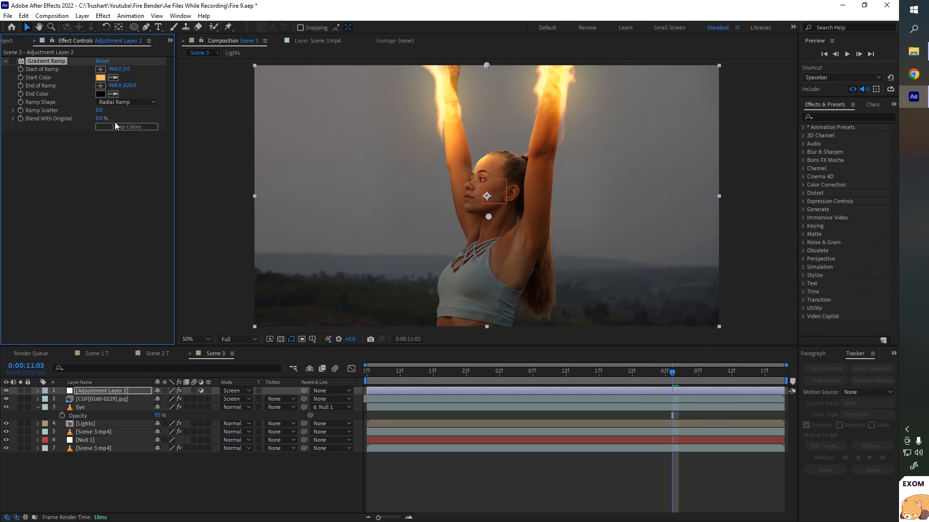
- Nudge the ramp's end point slightly and set the adjustment layer's opacity to 30%
click(13, 61)
drag(482, 216, 492, 223)
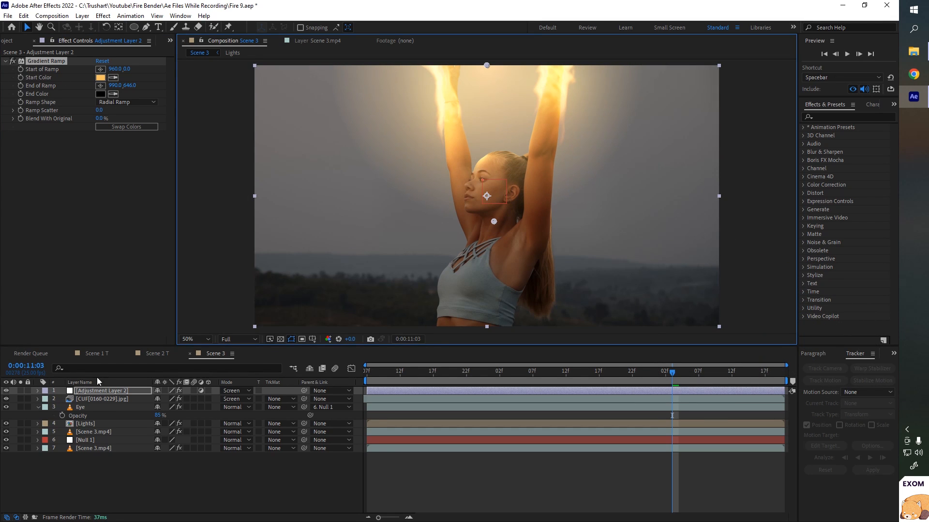
click(99, 390)
key(t)
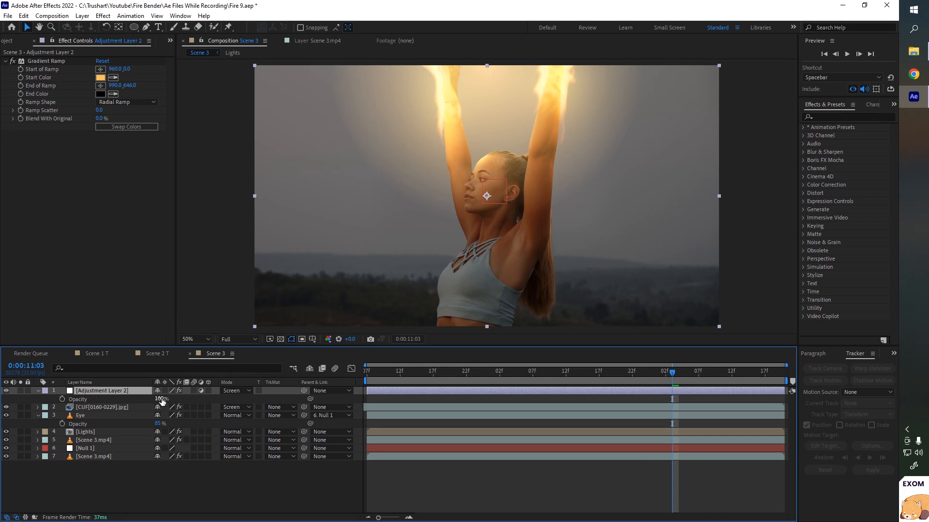
click(160, 399)
text(30)
key(Return)
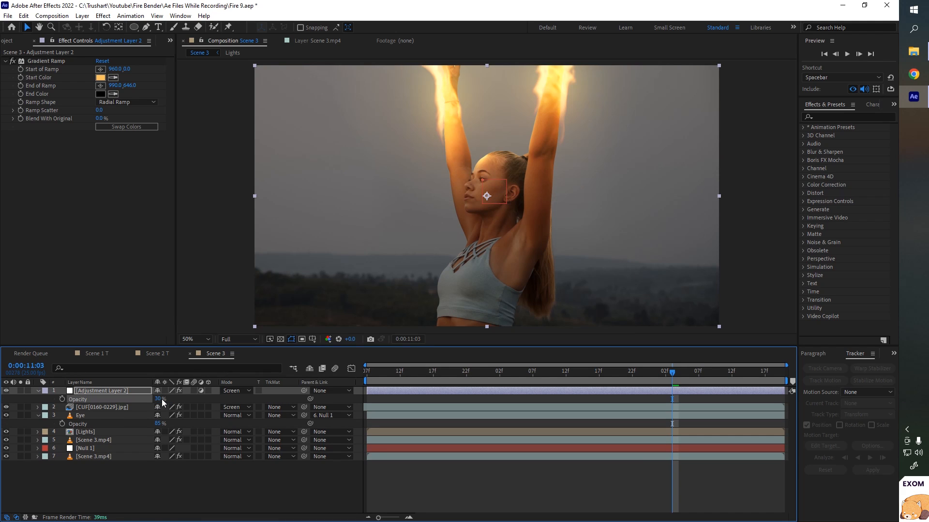
click(6, 390)
- Create a new black solid layer in the Scene 3 composition
key(comma)
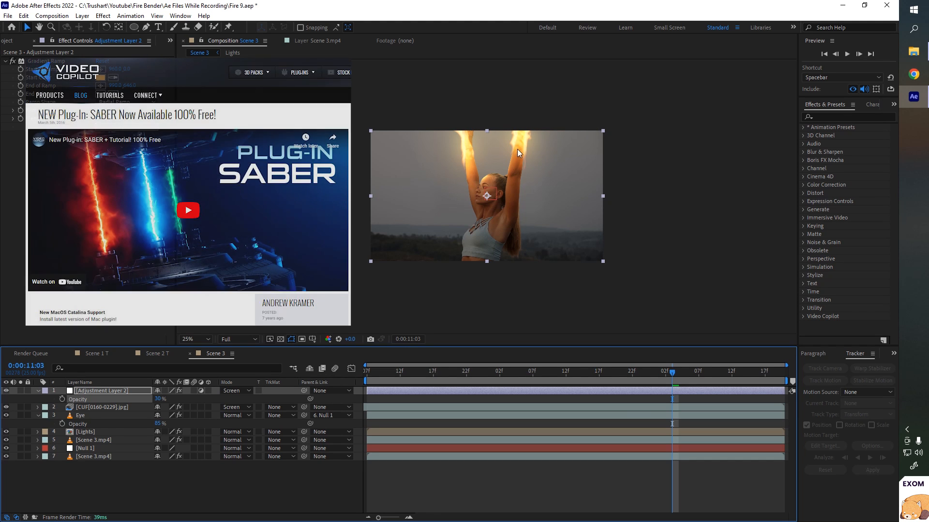
key(period)
click(142, 485)
right_click(142, 484)
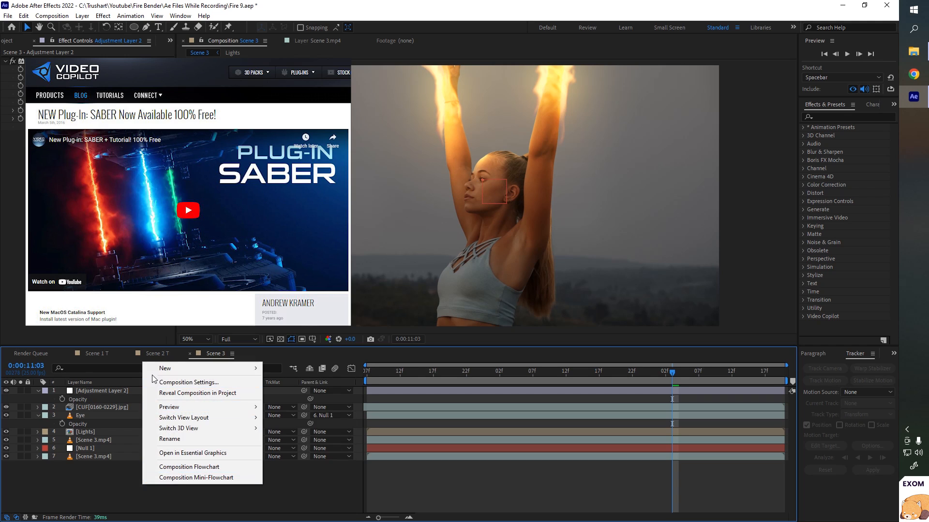
mouse_move(155, 366)
click(293, 393)
click(472, 352)
- Apply the Video Copilot Saber effect to the black solid
click(103, 15)
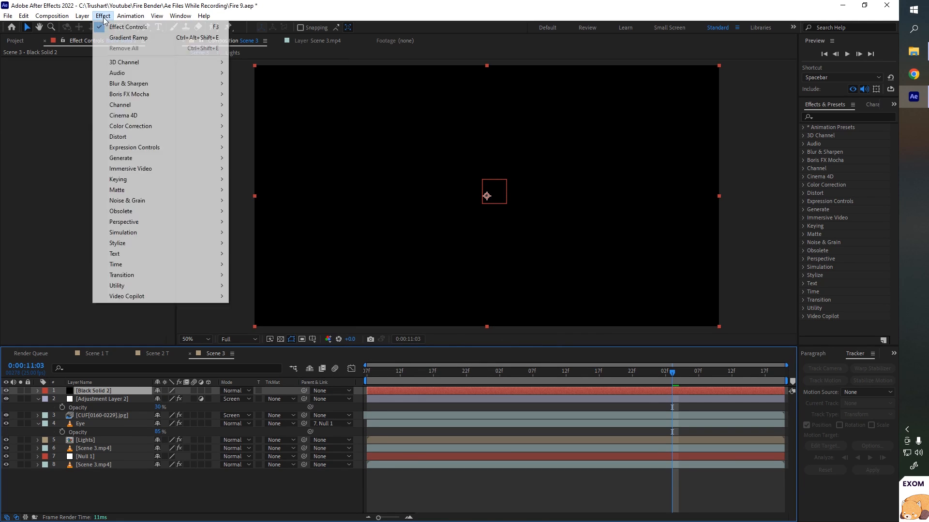
mouse_move(123, 297)
click(257, 296)
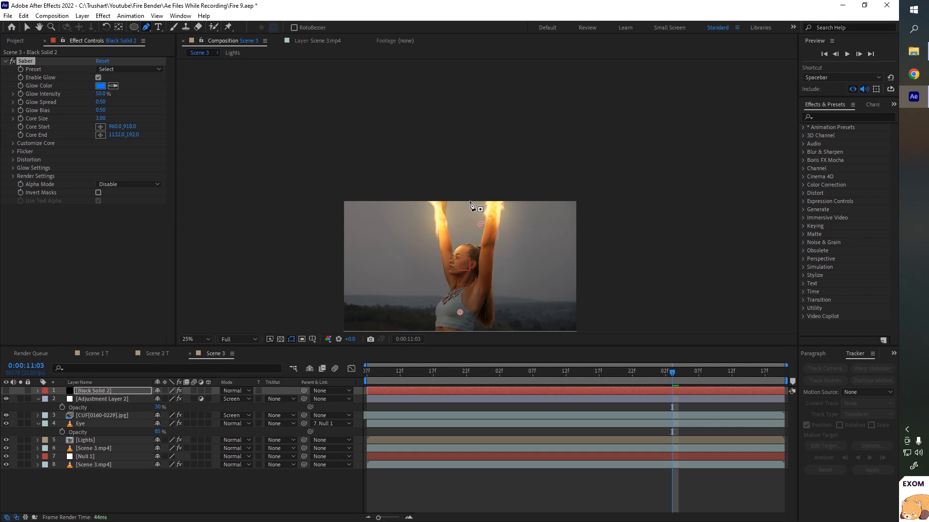
- Draw a curved open mask path with the Pen tool across the top of the frame above the hands
click(468, 201)
drag(536, 214, 558, 210)
drag(613, 195, 636, 196)
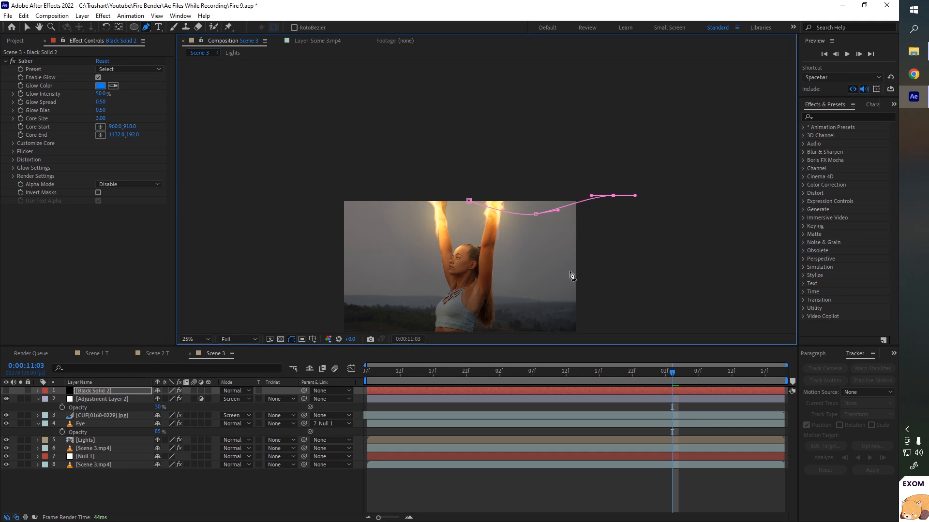
drag(6, 391, 5, 399)
- Set Saber's core type to Layer Masks and the solid's blend mode to Screen
click(13, 144)
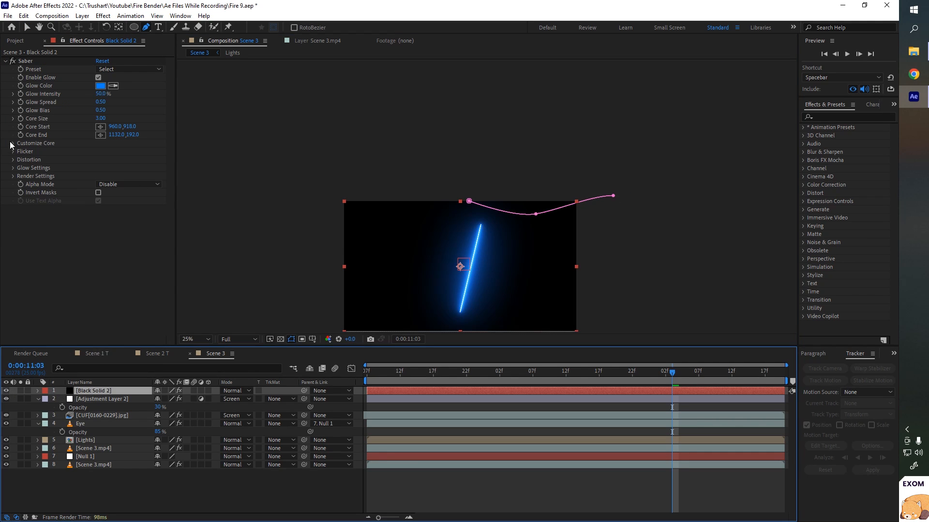
click(103, 152)
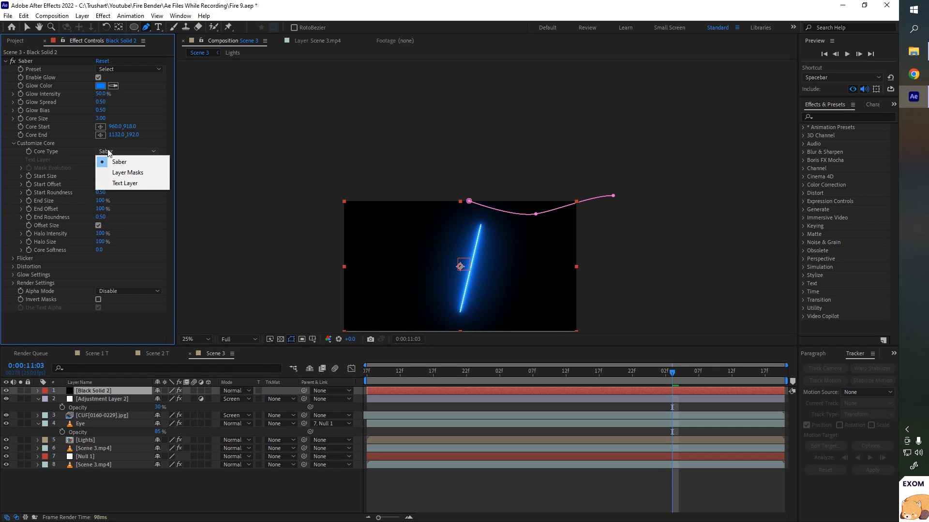
click(121, 174)
click(239, 391)
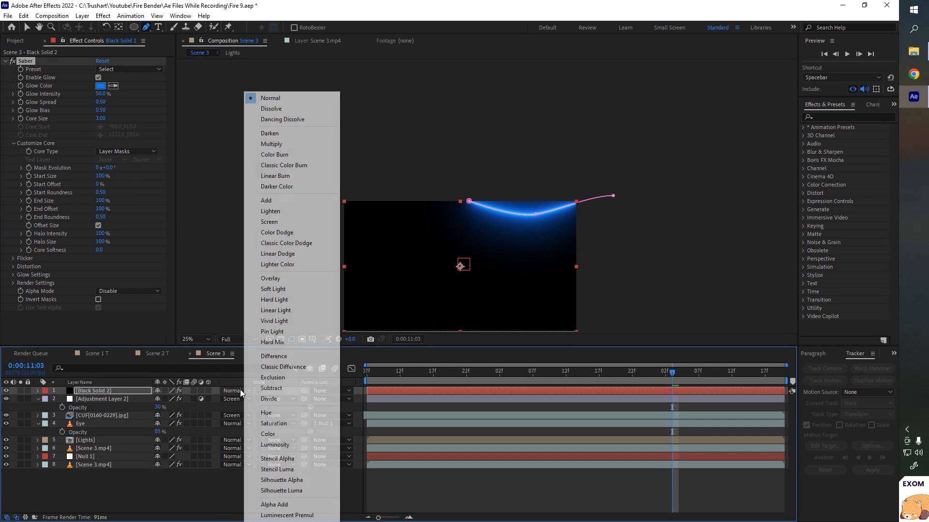
click(269, 221)
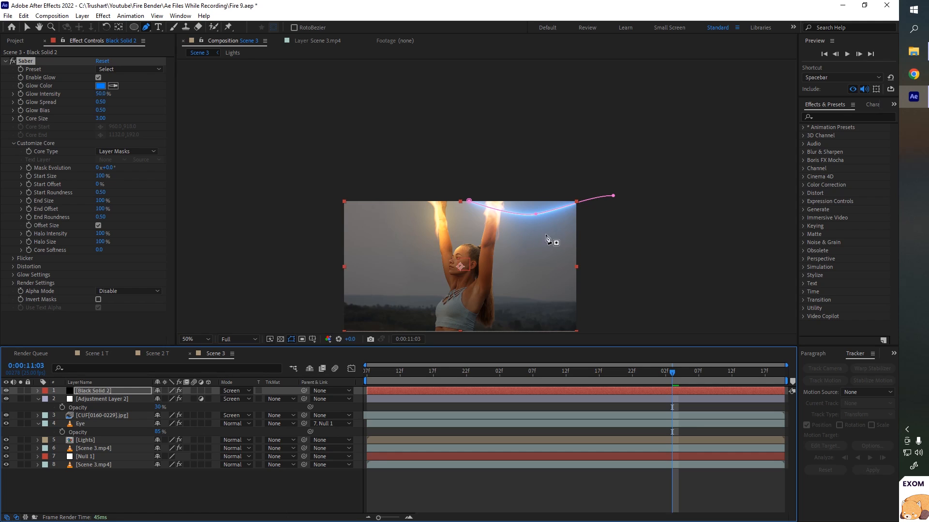
- Apply the Inferno preset to the Saber effect
key(period)
click(117, 70)
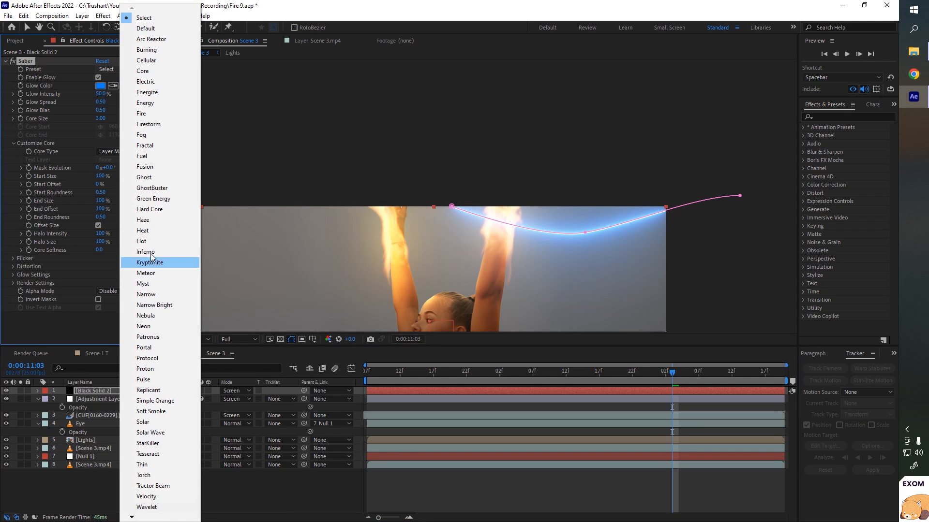
click(150, 251)
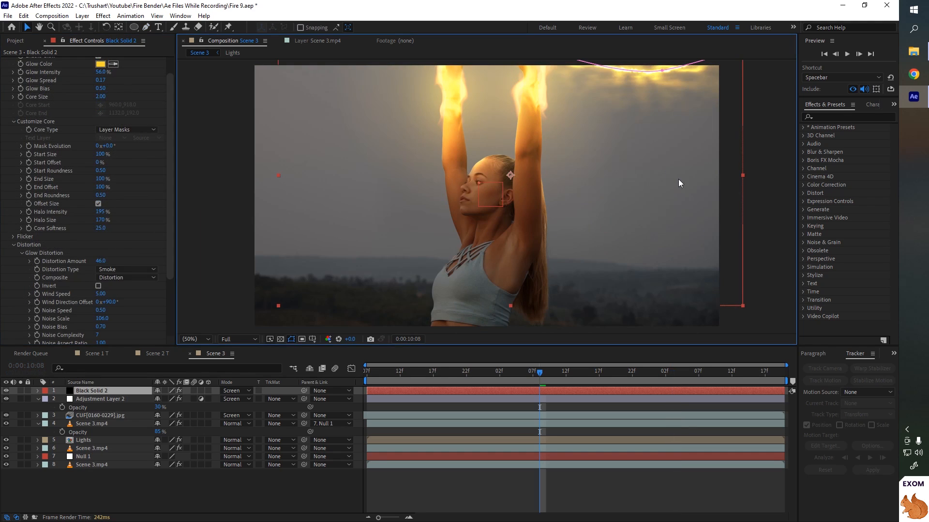
- Reshape the mask path's end point and adjust the Saber glow color
mouse_move(677, 179)
mouse_down()
mouse_move(686, 160)
mouse_move(689, 168)
mouse_up()
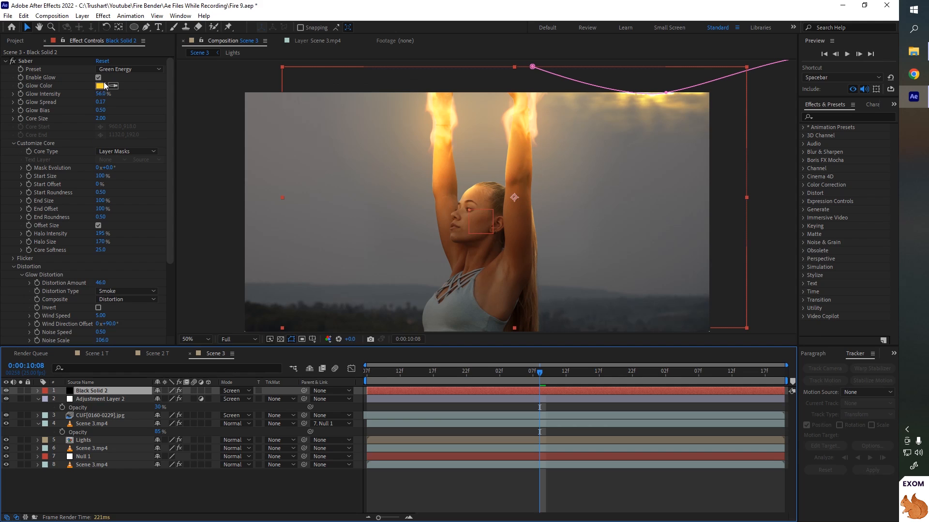
click(100, 85)
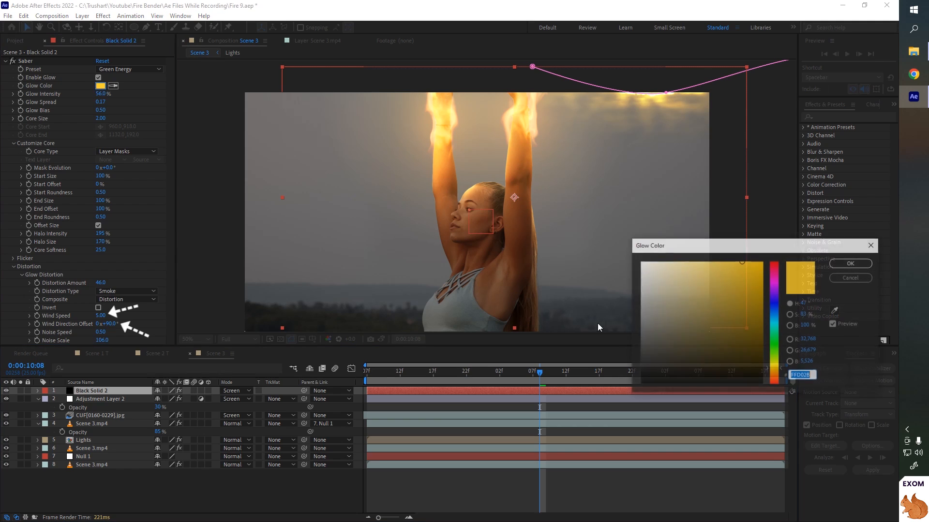
click(774, 375)
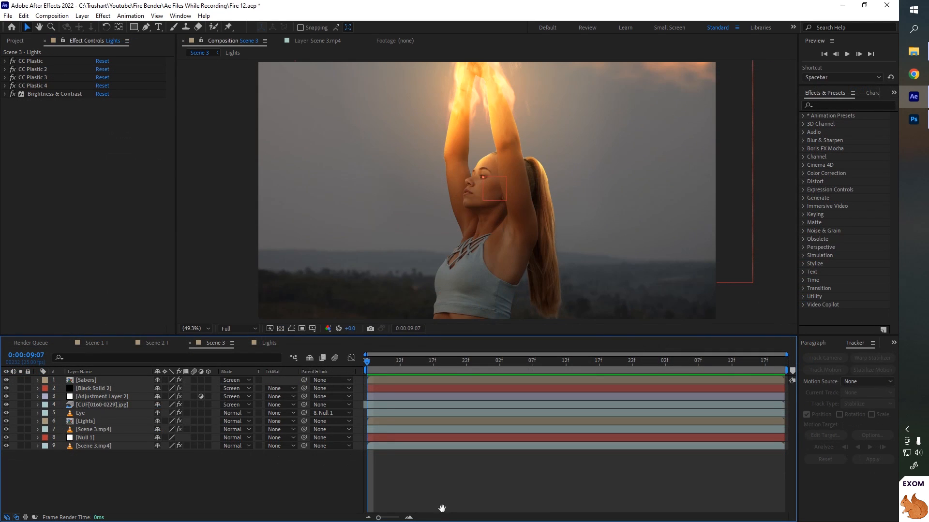
- Preview the Scene 3 composite and review the Scene 2 T composition
key(space)
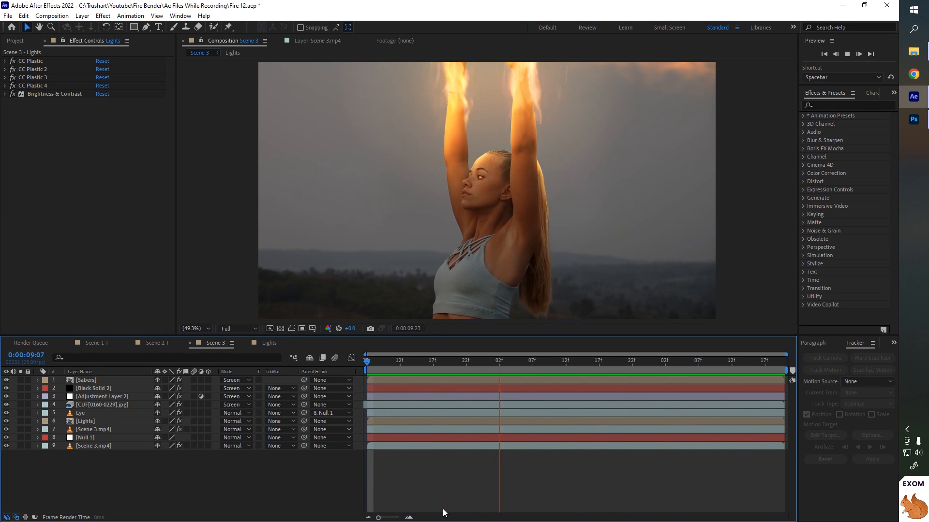
key(space)
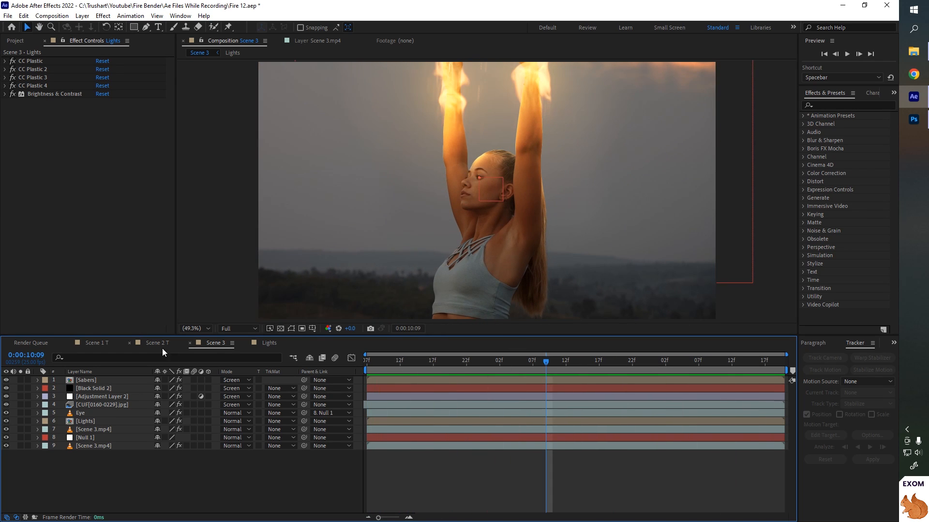
click(156, 344)
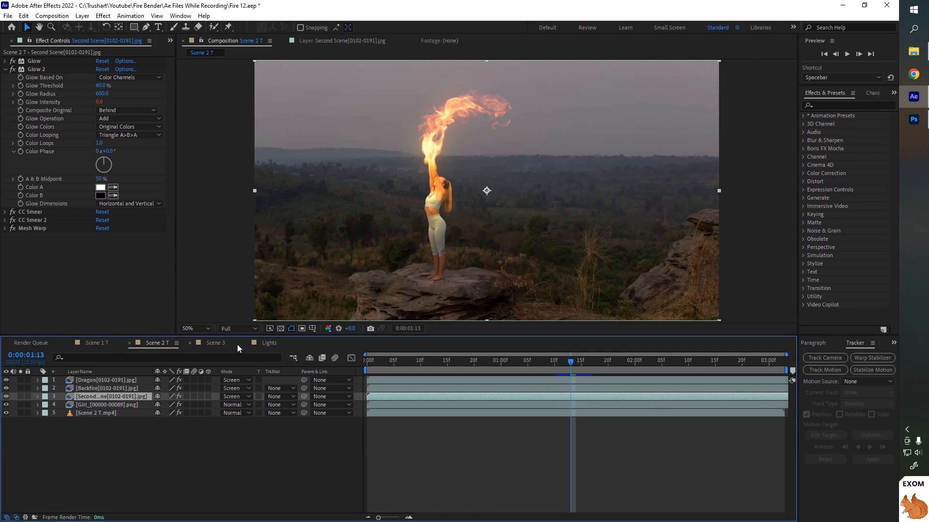
click(222, 344)
- Open the Lights precomp and set its Brightness & Contrast brightness to -30
double_click(92, 423)
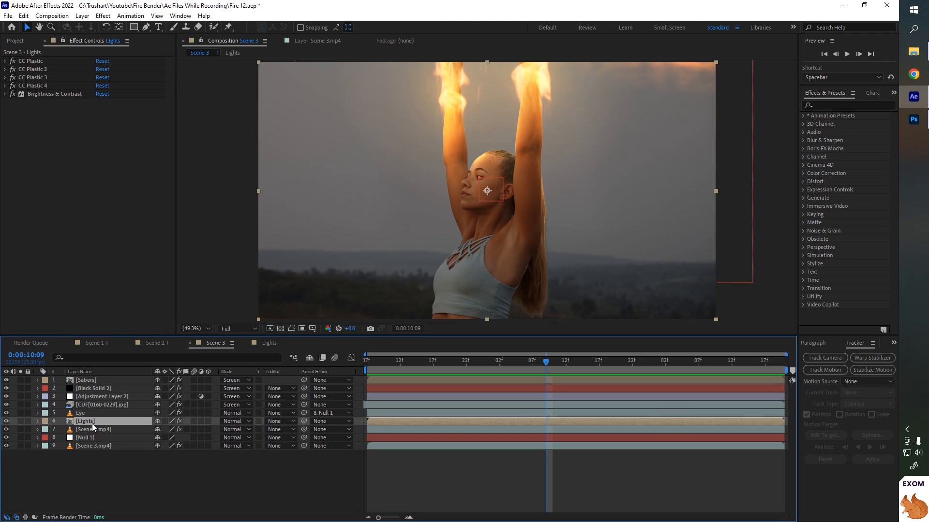
click(100, 69)
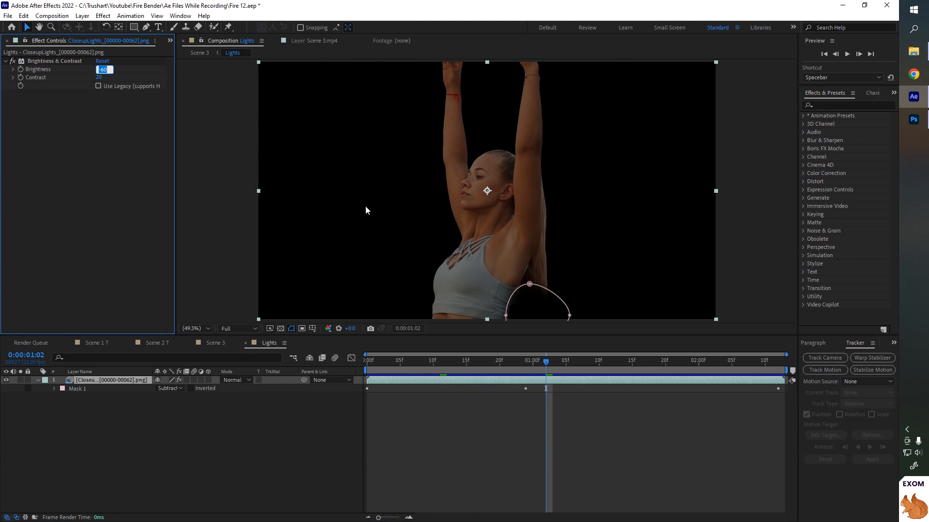
text(-30)
key(Return)
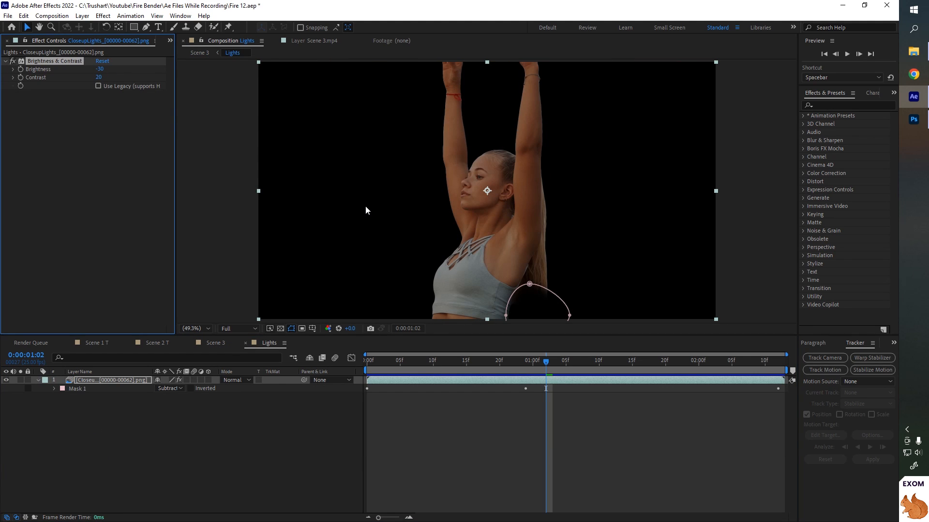
click(215, 344)
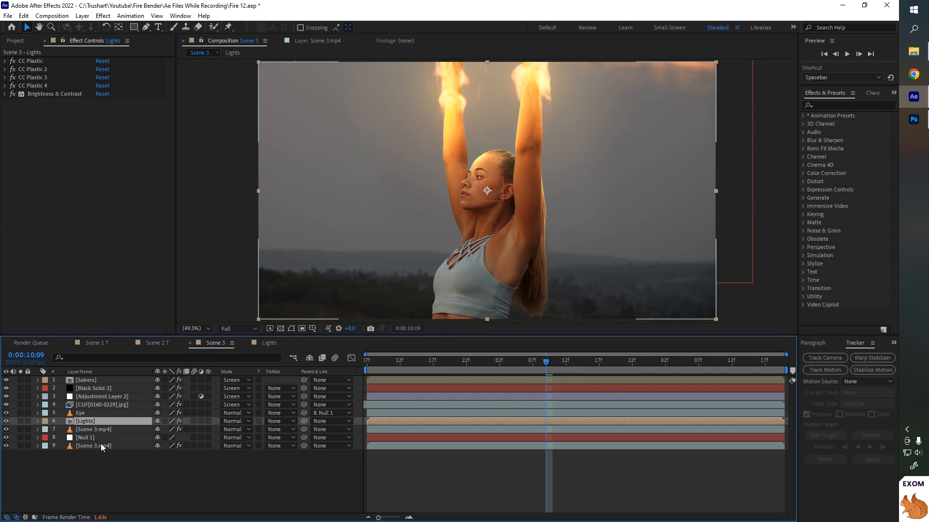
- Duplicate the Lights layer and set the duplicate's blend mode to Add
key(ctrl+d)
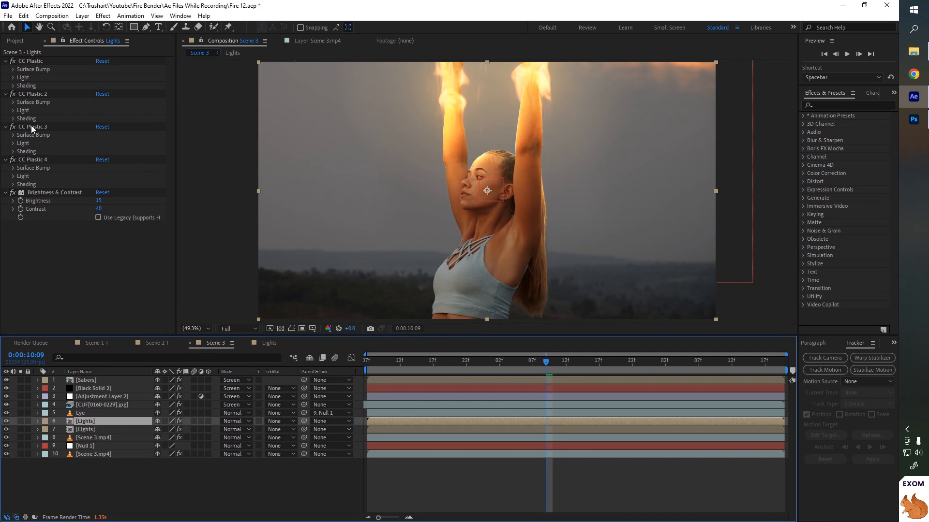
key(ctrl+a)
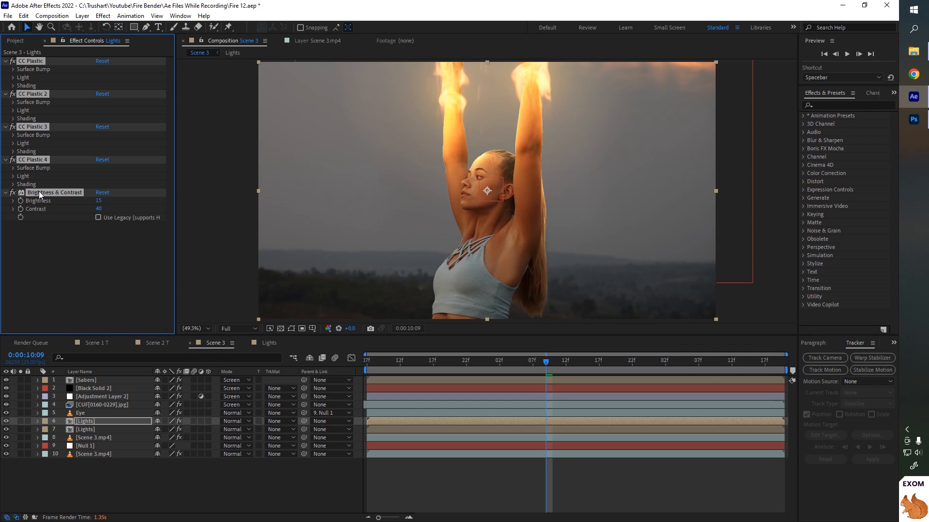
ctrl+click(7, 193)
click(13, 60)
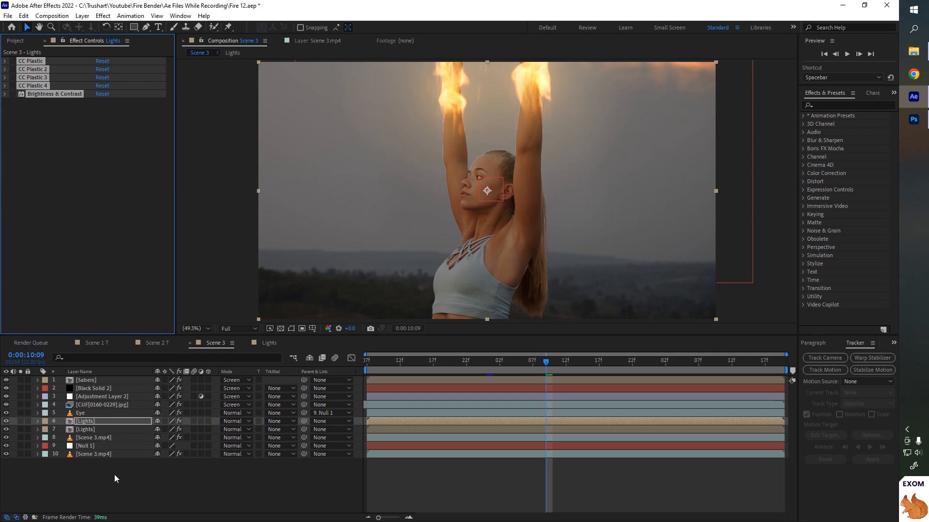
click(92, 424)
click(233, 422)
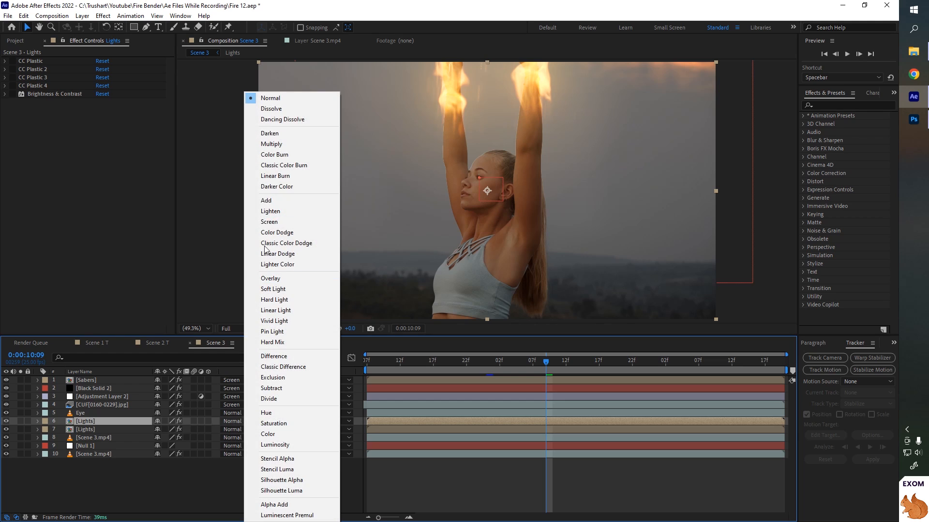
click(270, 203)
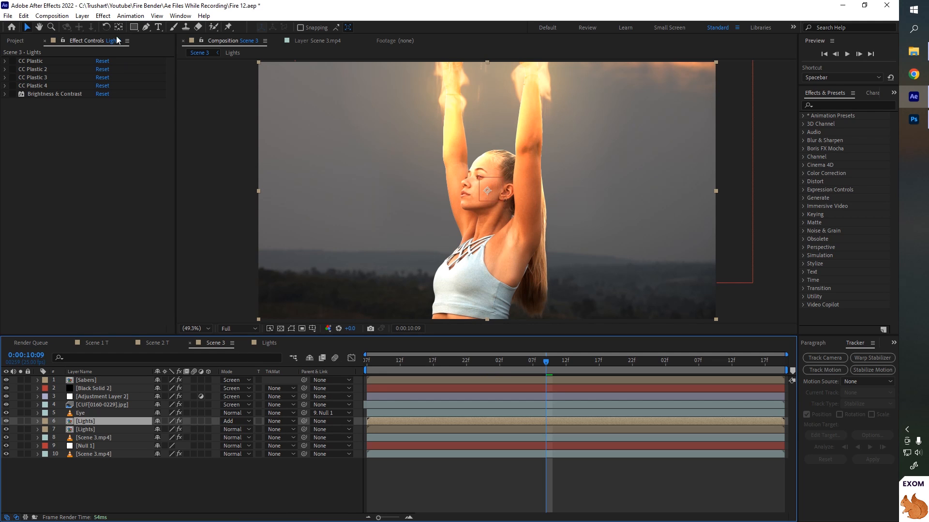
- Draw an elliptical mask around the performer's upper body and arms on the duplicated Lights layer
click(134, 28)
click(166, 48)
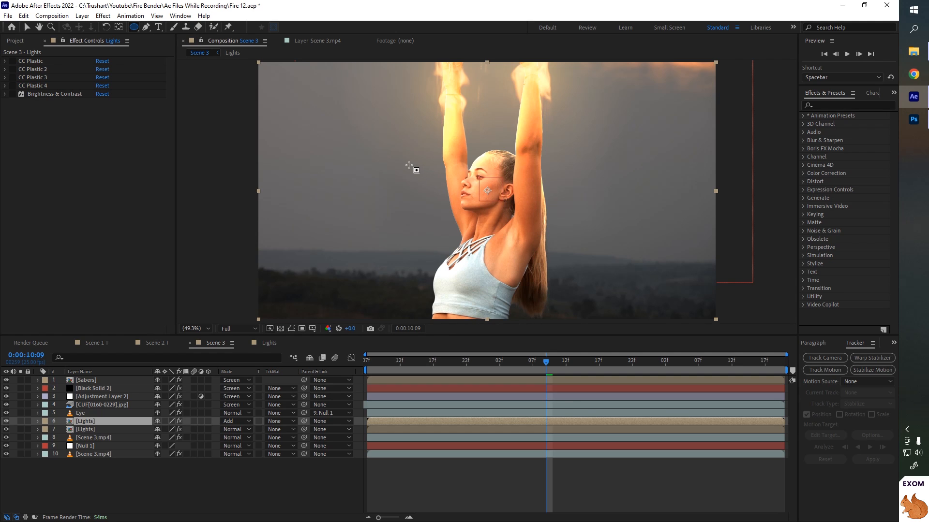
drag(404, 158, 508, 295)
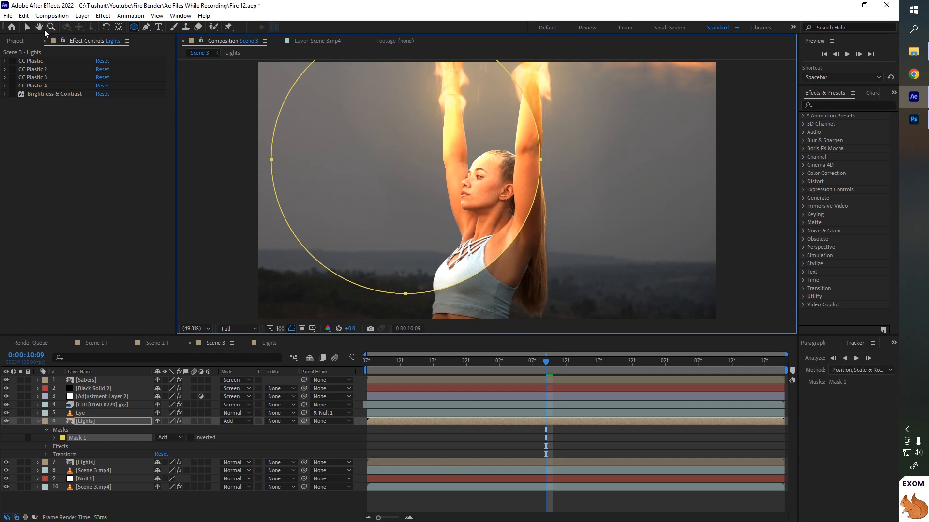
key(v)
scroll(556, 278, down, 3)
drag(568, 273, 349, 86)
drag(465, 148, 471, 151)
key(period)
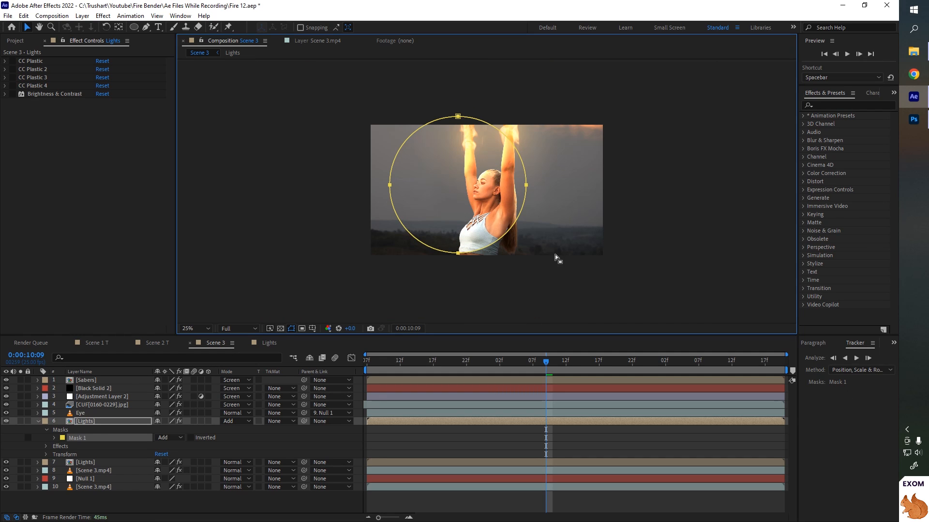
- Set the ellipse mask's feather to 150 pixels
click(54, 439)
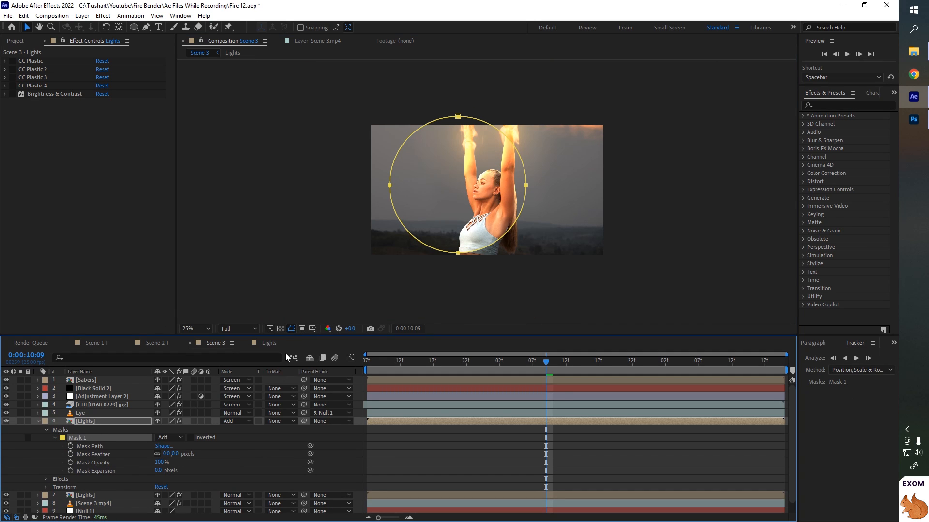
click(291, 329)
click(166, 454)
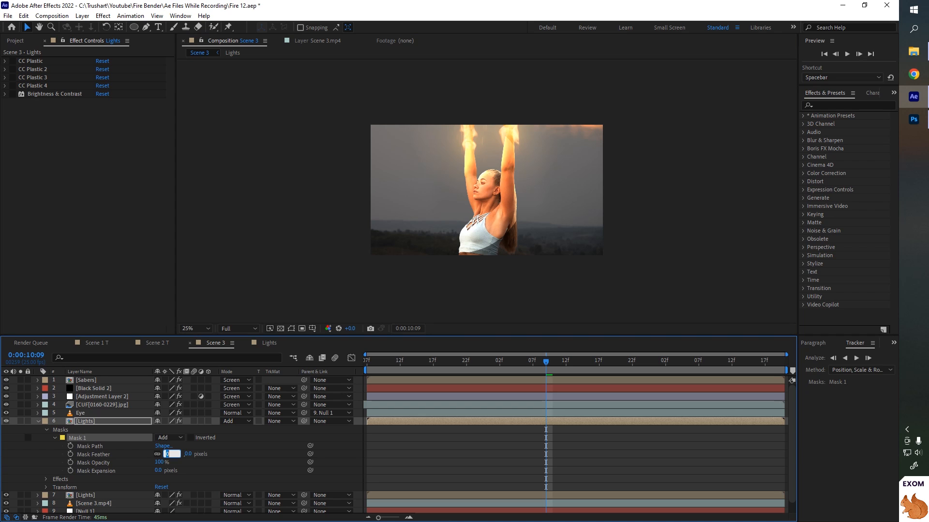
text(150)
key(Return)
- Set the duplicated Lights layer's opacity to 70%
scroll(586, 293, up, 4)
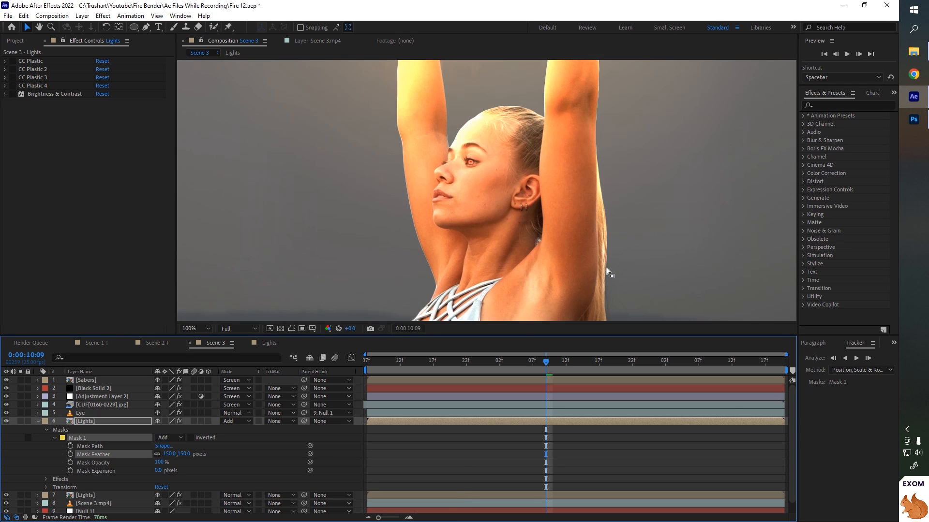
scroll(607, 272, down, 2)
click(111, 424)
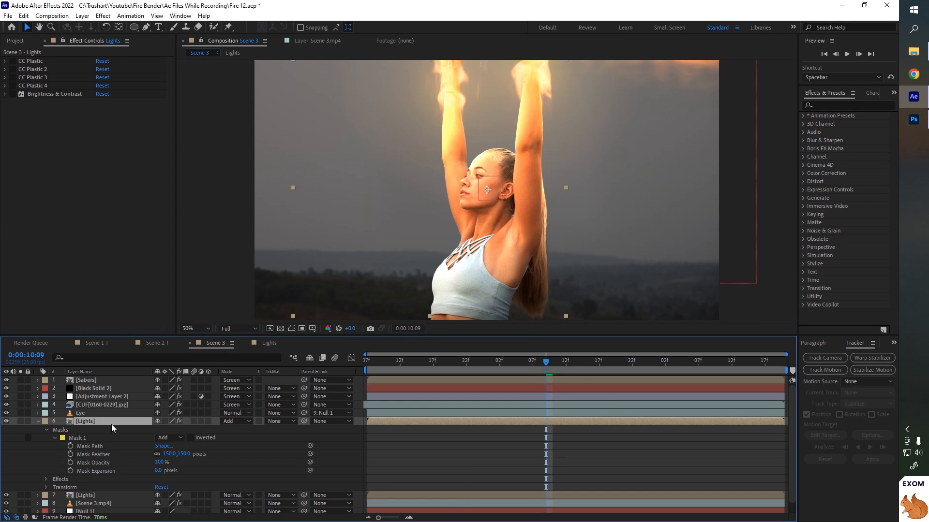
key(r)
key(t)
click(160, 430)
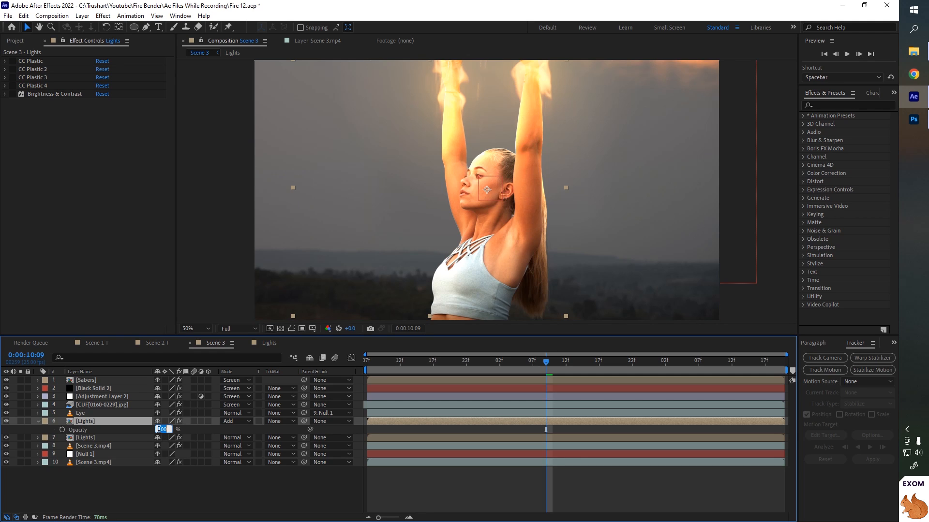
key(Return)
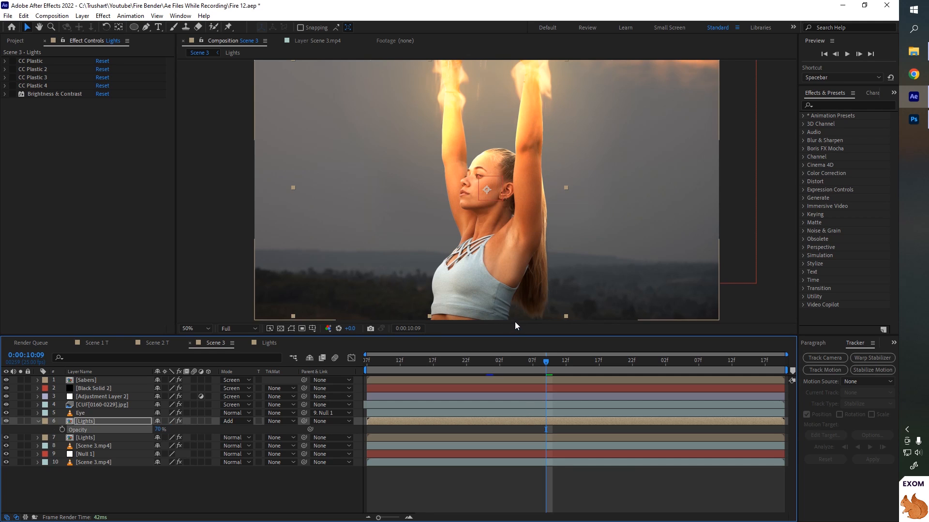
- Apply the Exposure effect to the duplicated Lights layer and switch its channels to Individual Channels
click(103, 15)
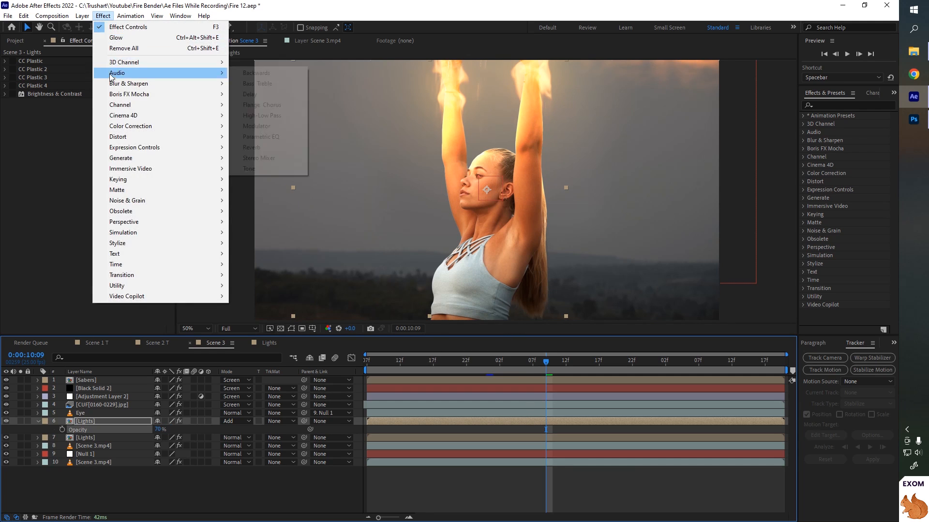
mouse_move(188, 127)
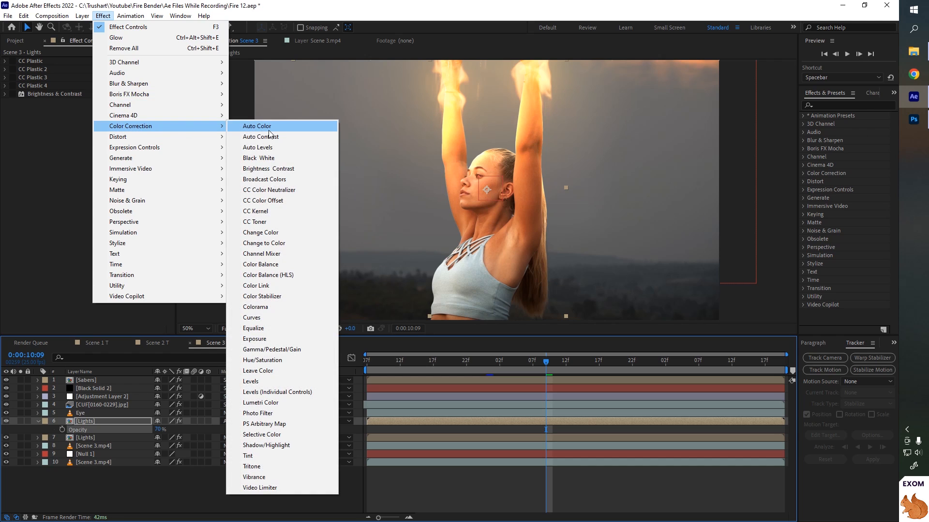
click(253, 339)
click(117, 110)
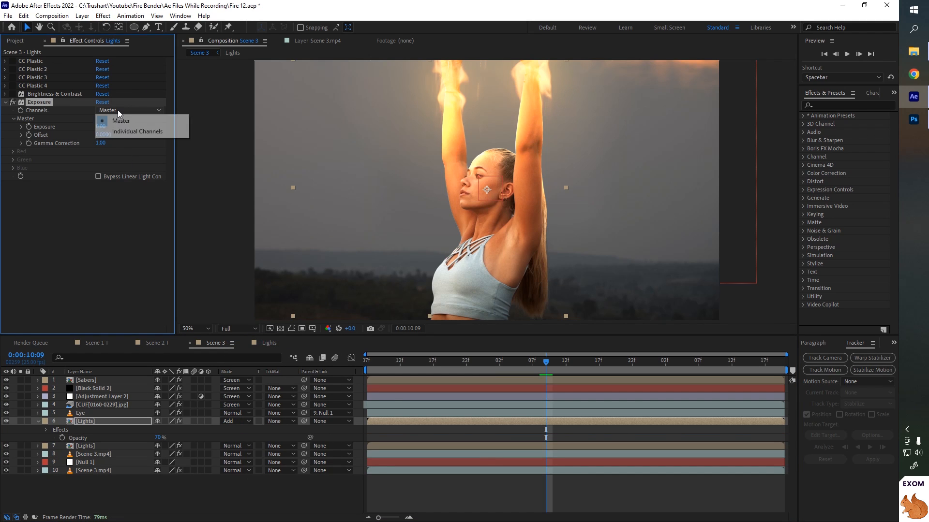
click(127, 127)
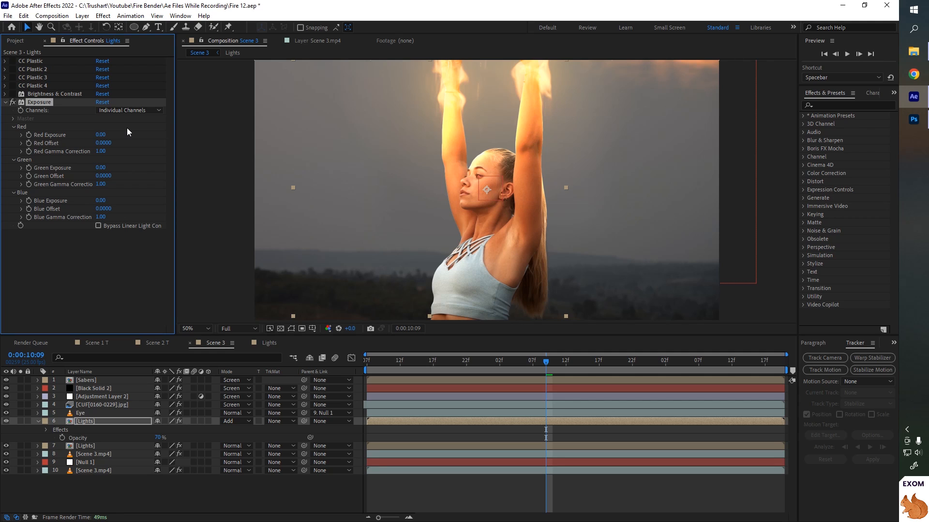
- Set the Exposure effect's Red Exposure and Green Exposure to 2
click(100, 134)
text(1)
key(Return)
click(100, 168)
text(1)
key(Return)
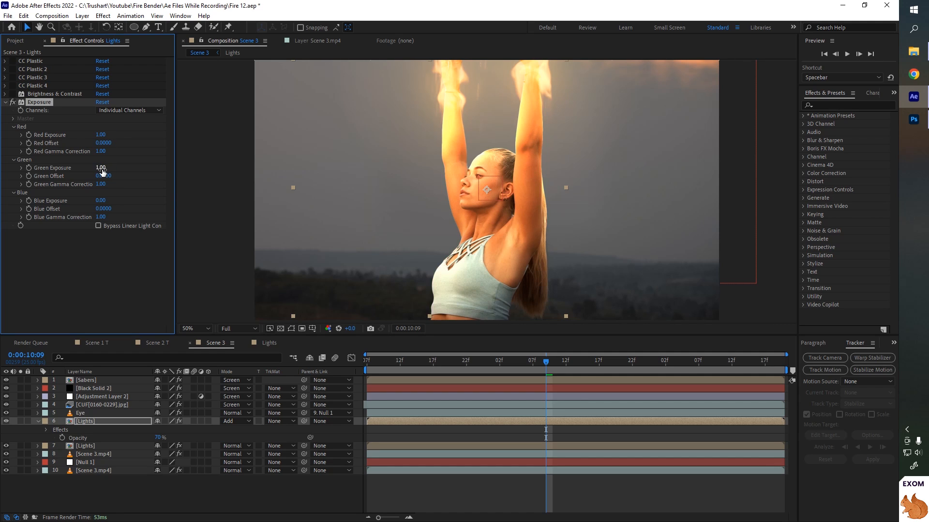
click(100, 134)
text(1.5)
key(Return)
click(100, 168)
text(1.5)
key(Return)
click(100, 167)
text(2)
key(Return)
click(100, 135)
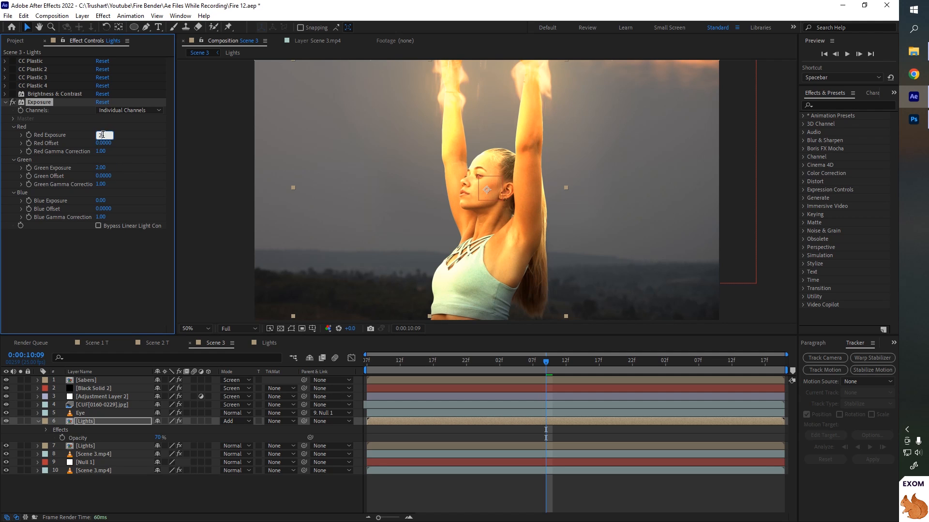
text(2)
key(Return)
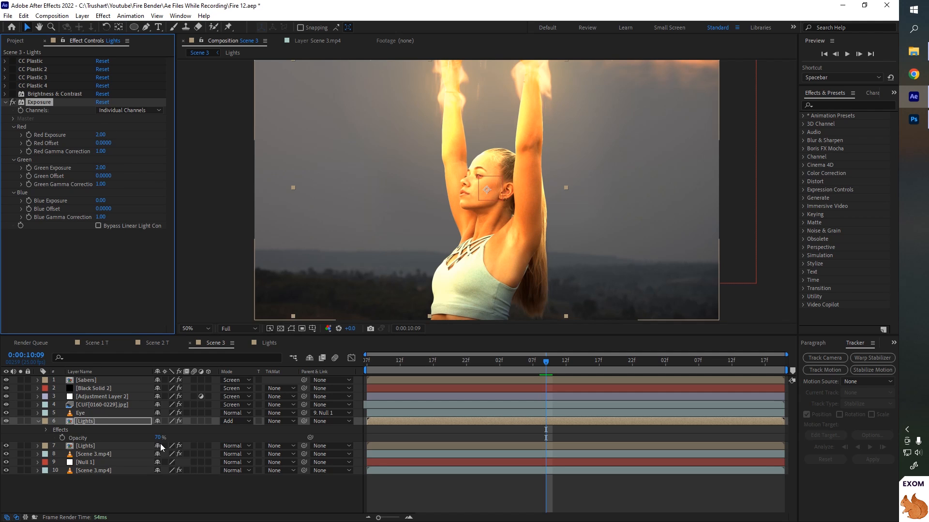
- Lower the duplicated Lights layer's opacity to 50%
click(159, 438)
text(50)
key(Return)
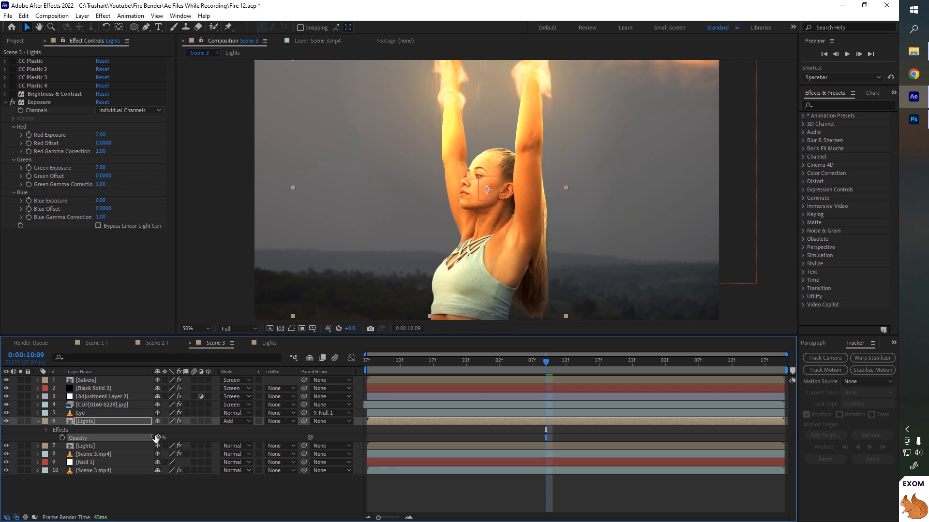
- Create a new adjustment layer in the Scene 3 composition
right_click(103, 491)
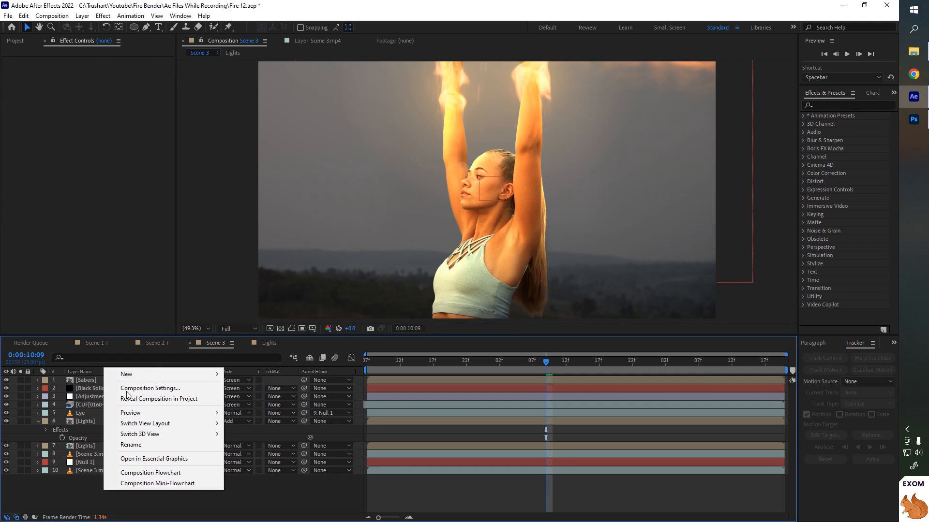
mouse_move(201, 374)
click(260, 452)
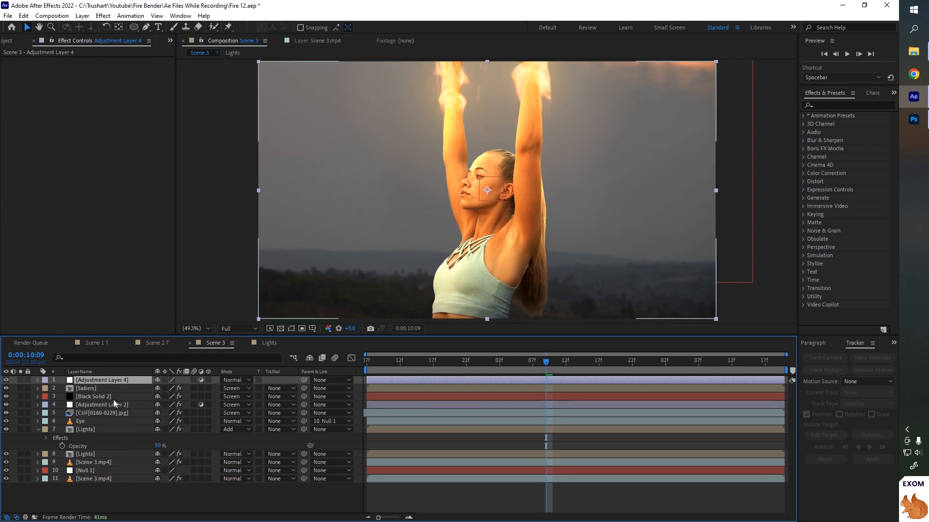
- Apply the Glow effect from the Stylize category to the new adjustment layer
click(103, 15)
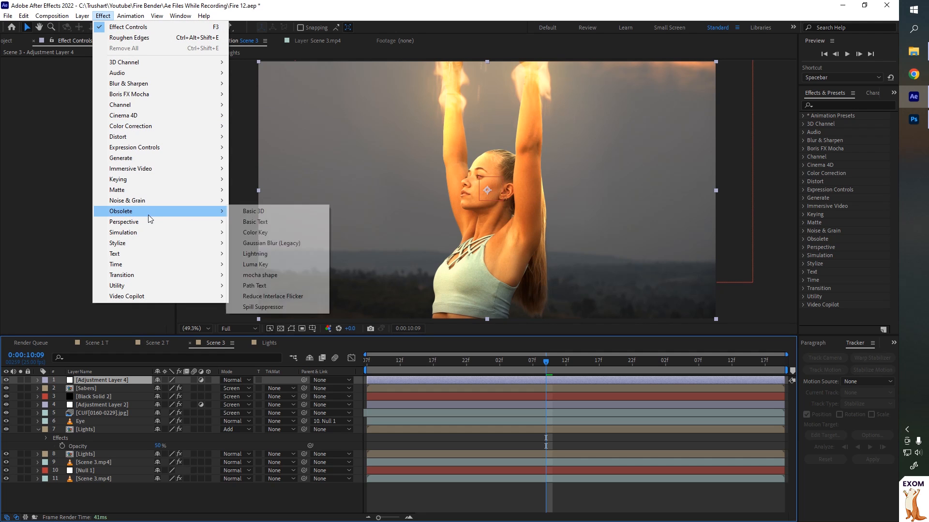
mouse_move(155, 243)
click(250, 414)
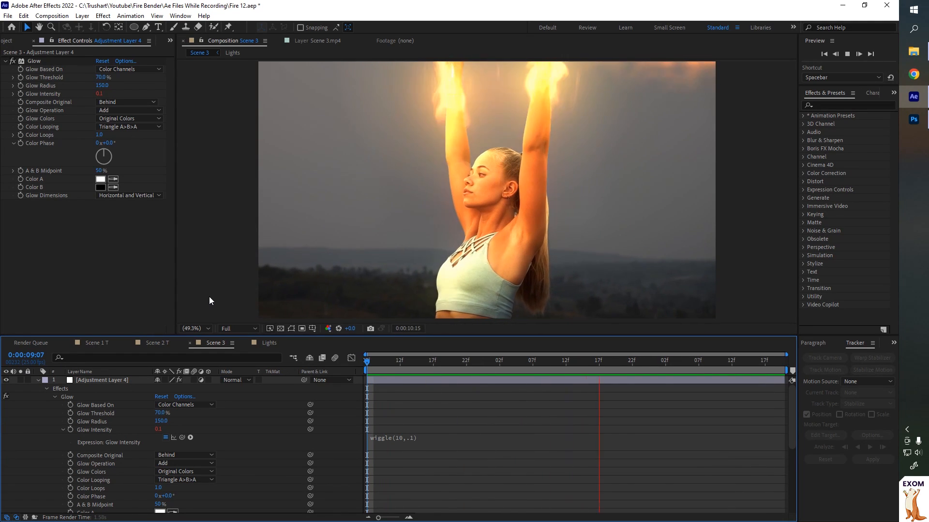
- Draw an elliptical mask over the bottom of the frame on the adjustment layer and set it to Subtract
key(space)
key(comma)
key(q)
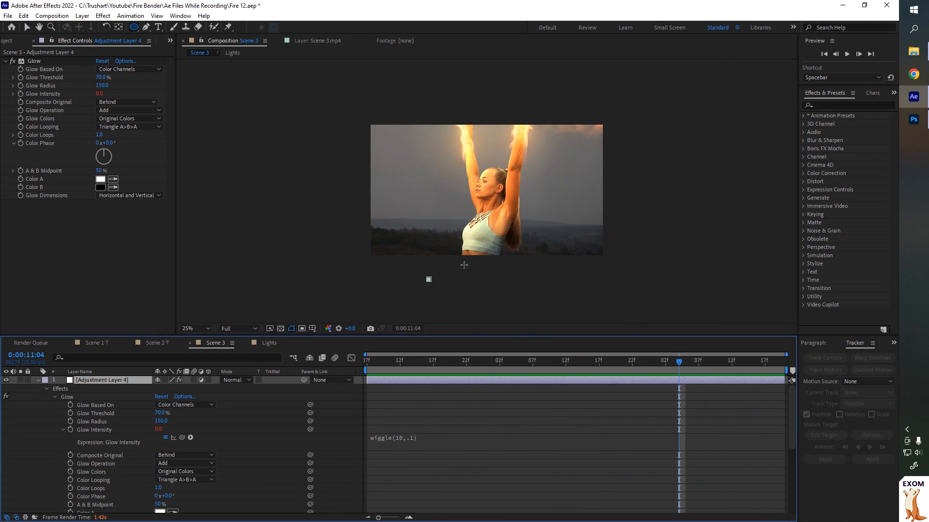
drag(428, 280, 555, 229)
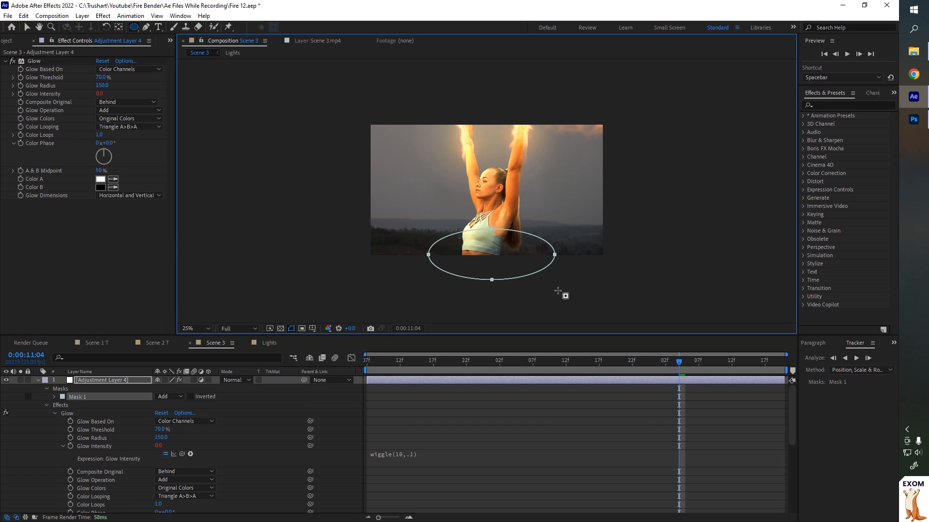
click(177, 399)
click(176, 429)
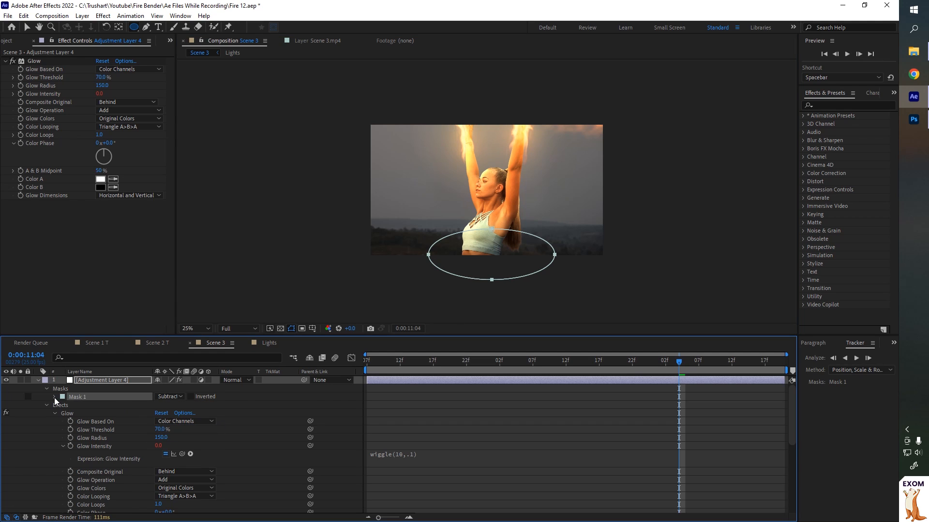
- Set the adjustment layer mask's feather to 150 pixels
click(54, 398)
click(168, 413)
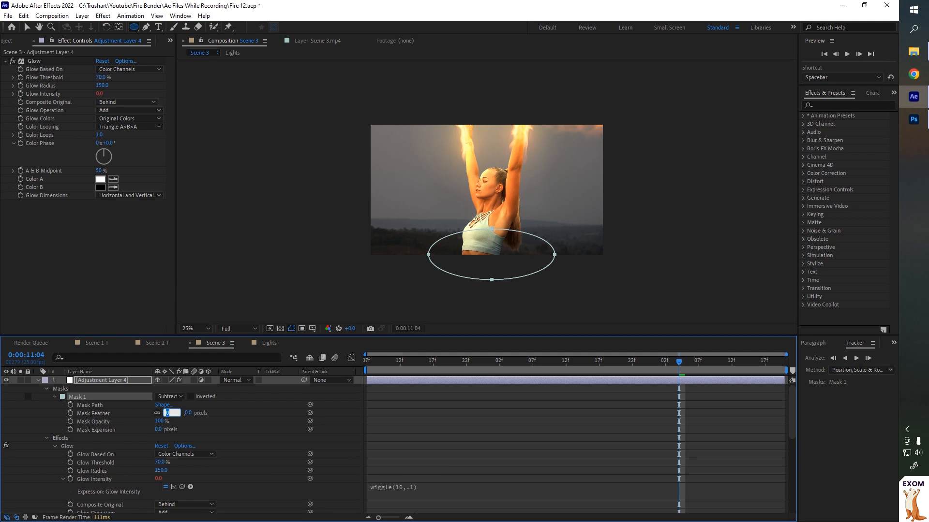
text(150)
key(Return)
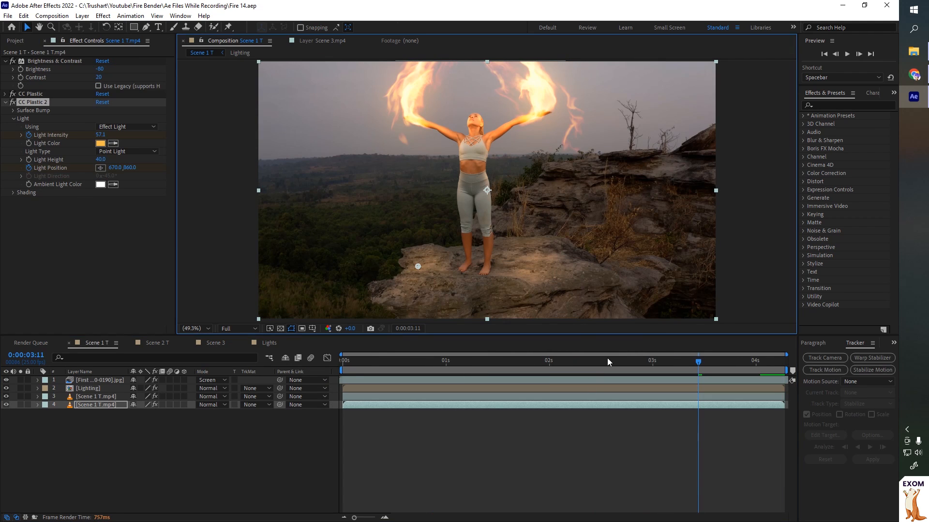
- Preview the Scene 1 T composite
click(628, 363)
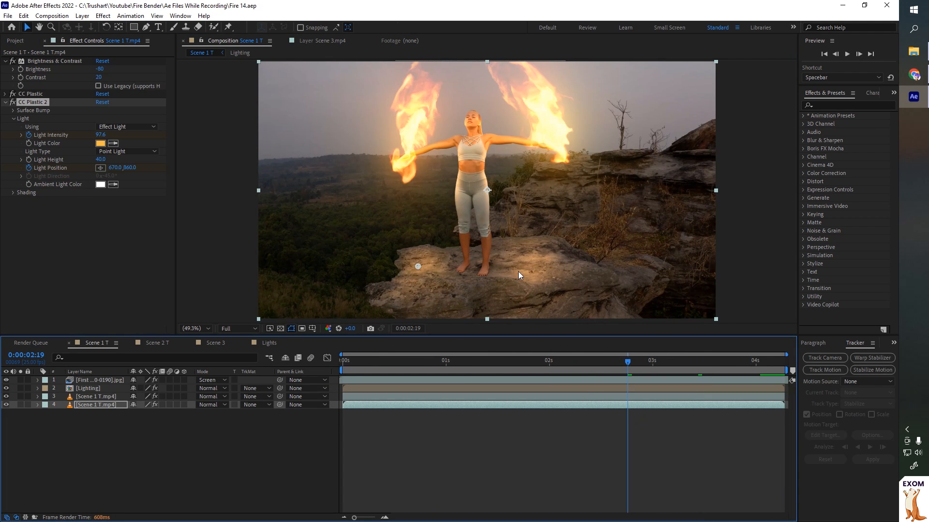
key(space)
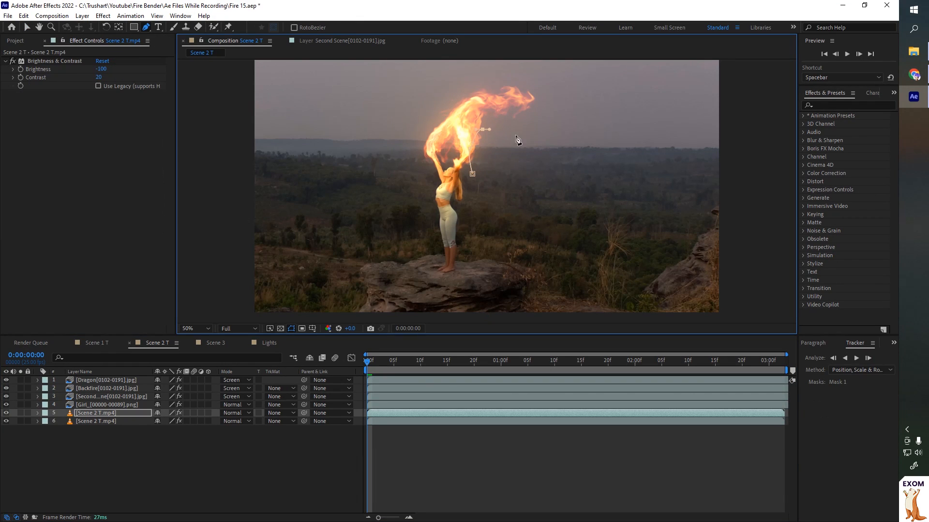
- Draw a second bezier mask around the performer's raised hands on the Scene 2 T footage layer
click(515, 135)
click(507, 166)
click(491, 184)
click(405, 176)
drag(430, 173, 430, 166)
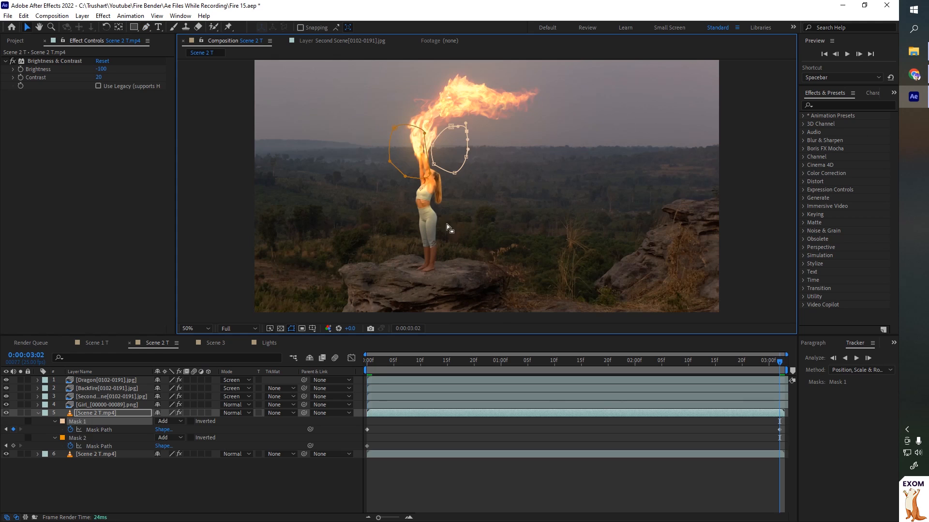
drag(446, 225, 409, 126)
drag(416, 164, 380, 151)
- Reshape the second mask at a later frame to follow the hands' movement
drag(674, 361, 576, 363)
click(451, 169)
drag(451, 169, 445, 169)
drag(417, 133, 421, 136)
drag(575, 362, 363, 365)
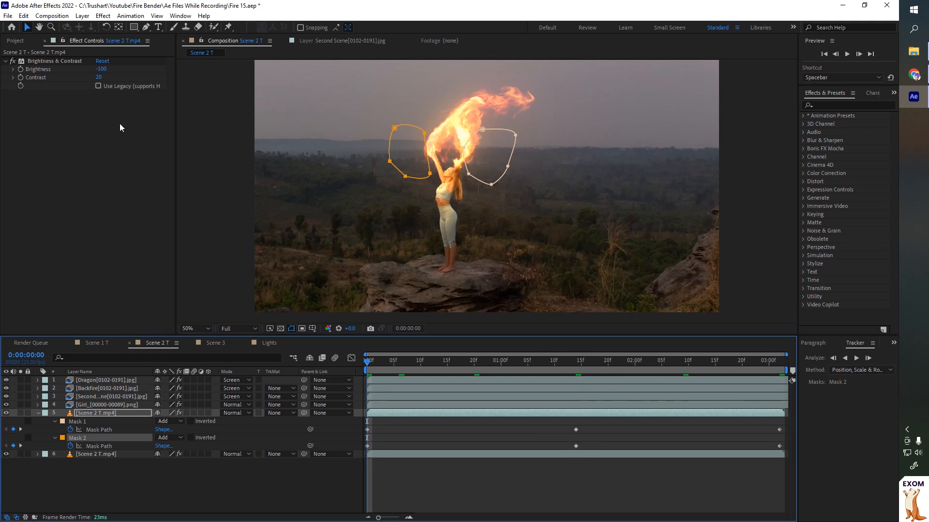
- Apply Turbulent Displace to the masked Scene 2 T footage layer and set its Amount to 20
click(103, 16)
mouse_move(203, 141)
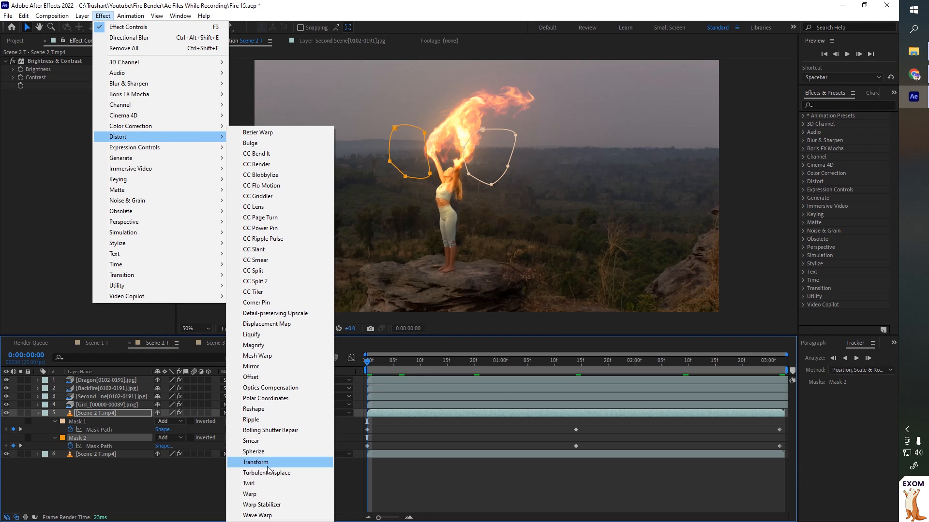
click(269, 473)
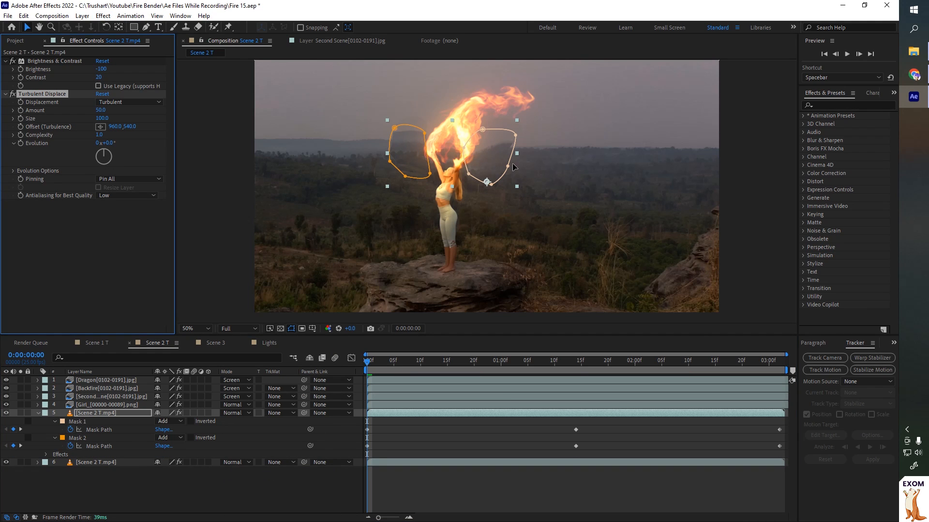
click(103, 119)
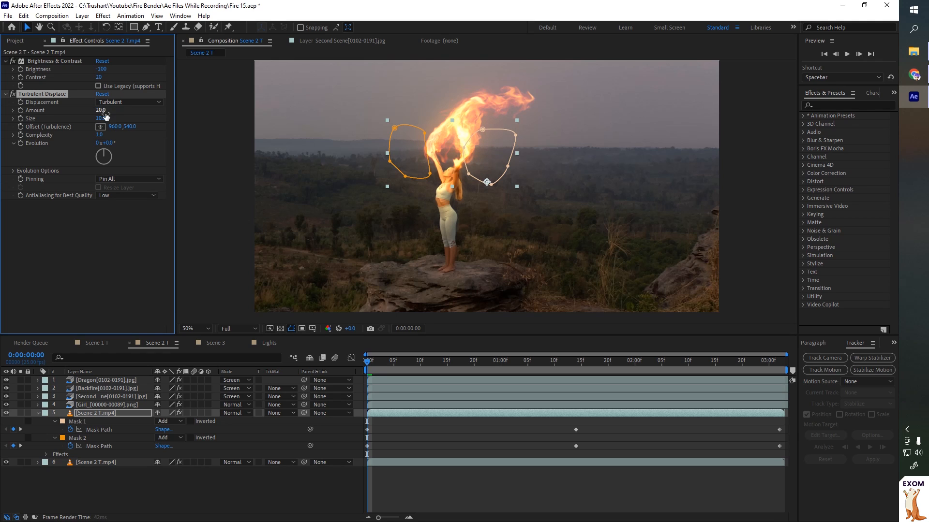
- Solo both Scene 2 T footage layers and play the preview
click(21, 413)
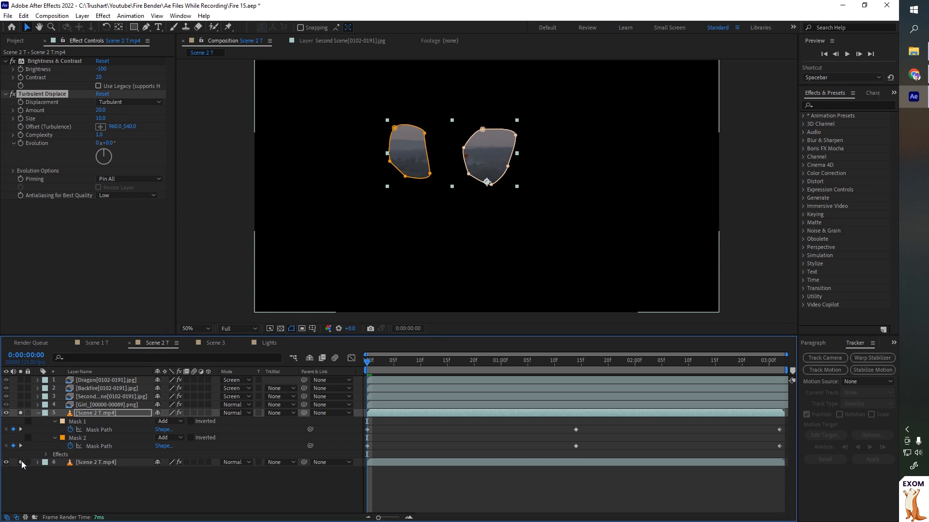
click(20, 462)
key(space)
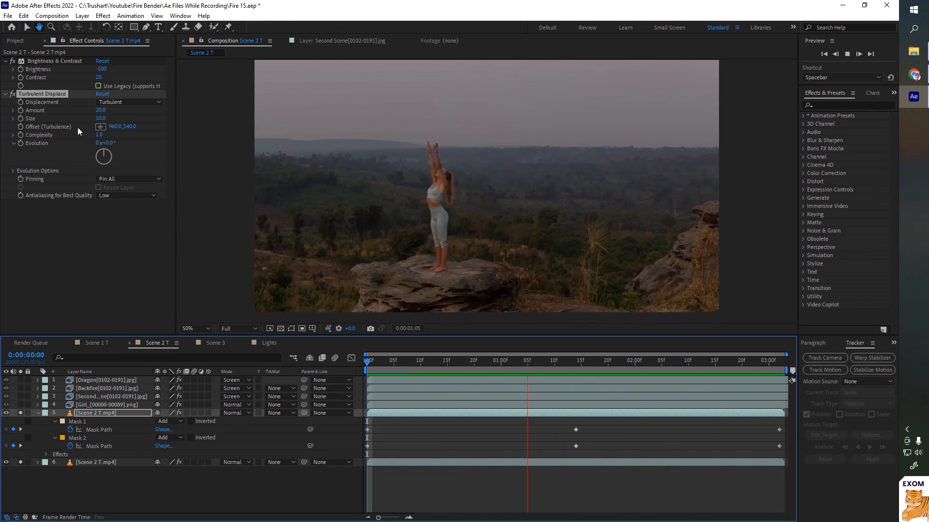
- Set the Turbulent Displace size to 15 and change the displacement type to Bulge
text(15)
key(Return)
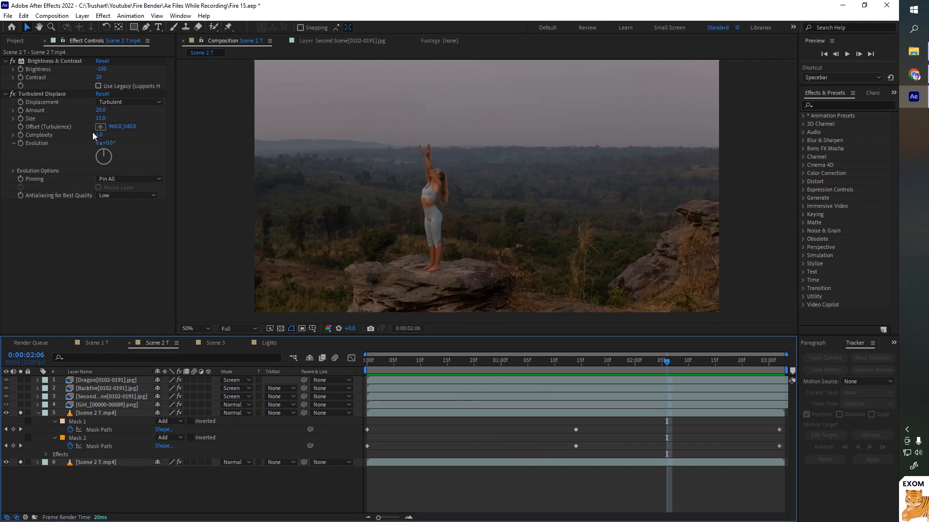
key(Return)
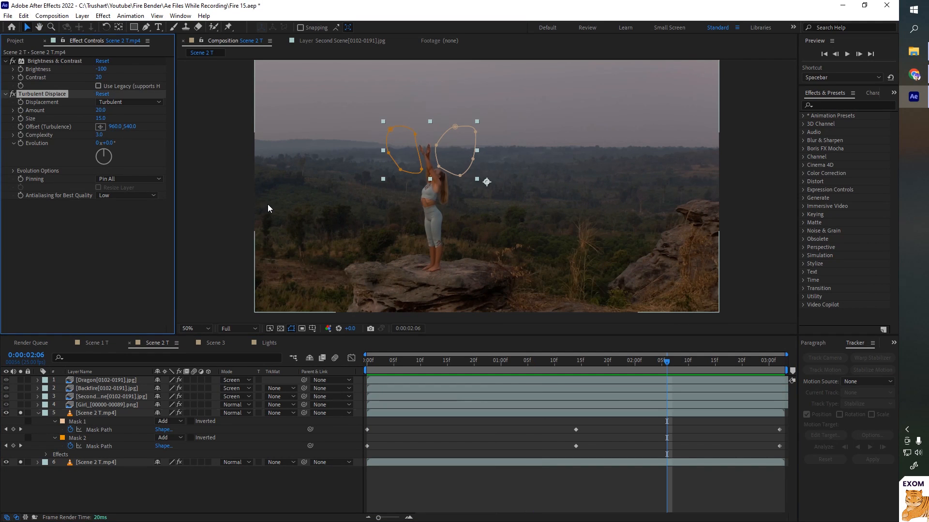
click(128, 104)
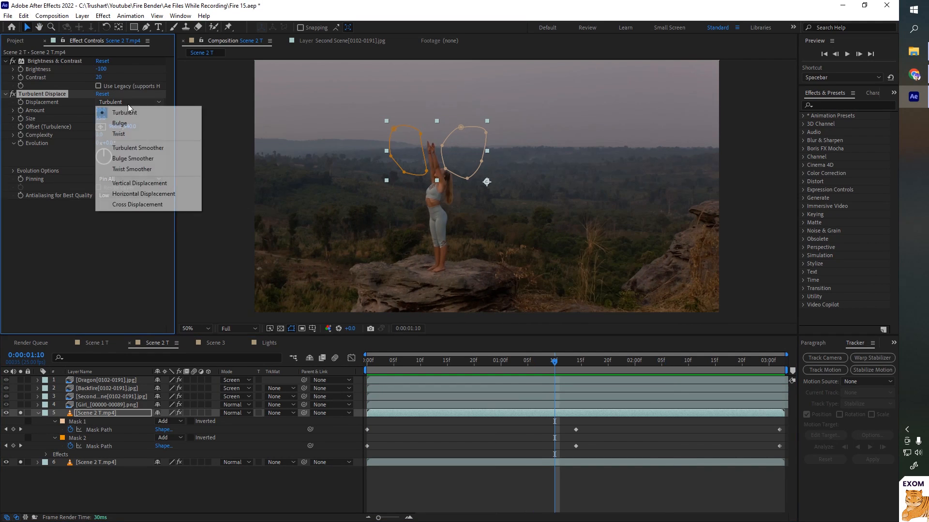
click(126, 121)
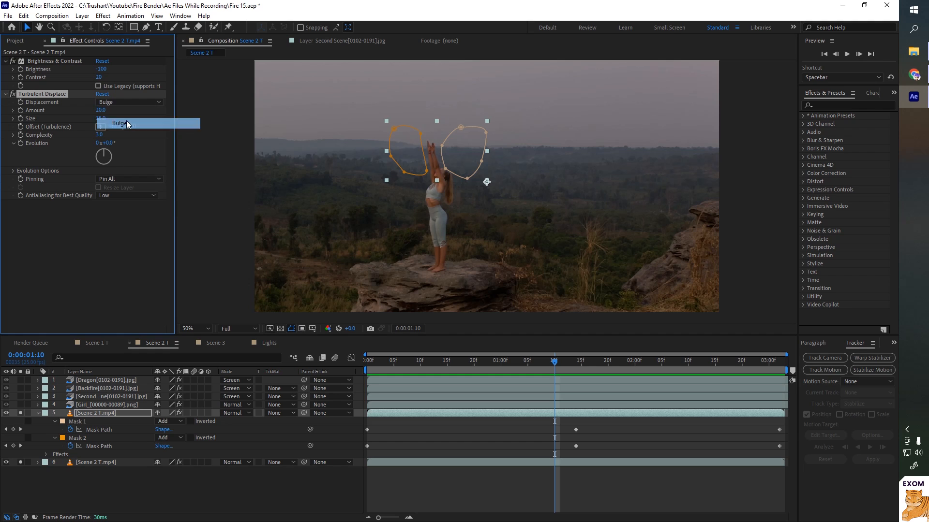
- Preview the displaced composite from the start
click(367, 362)
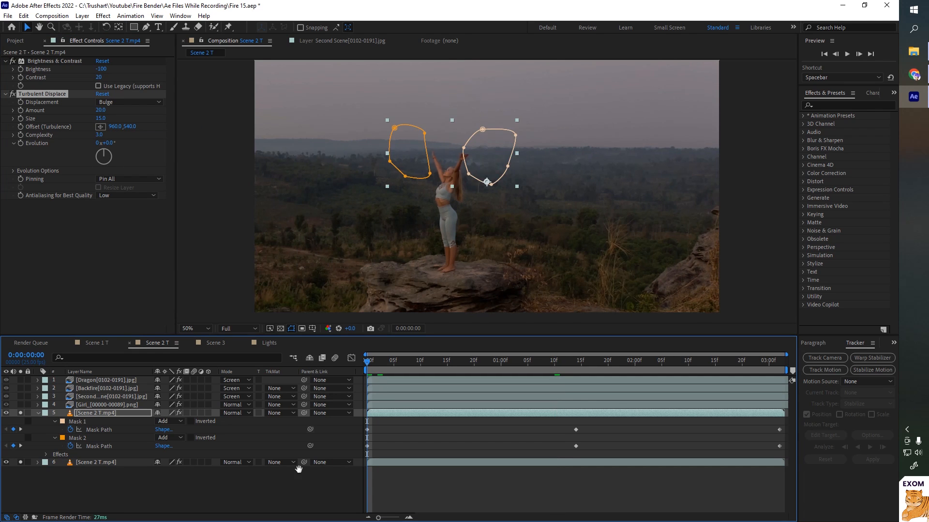
key(space)
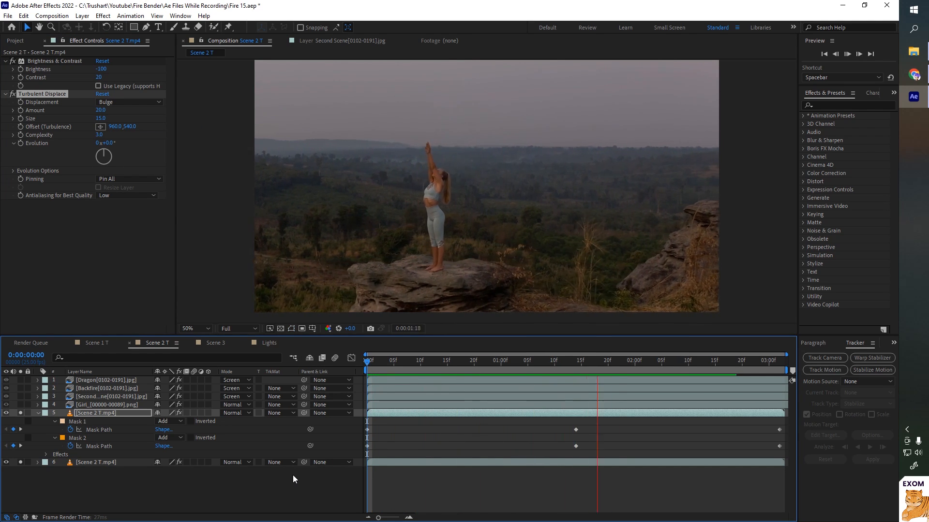
key(space)
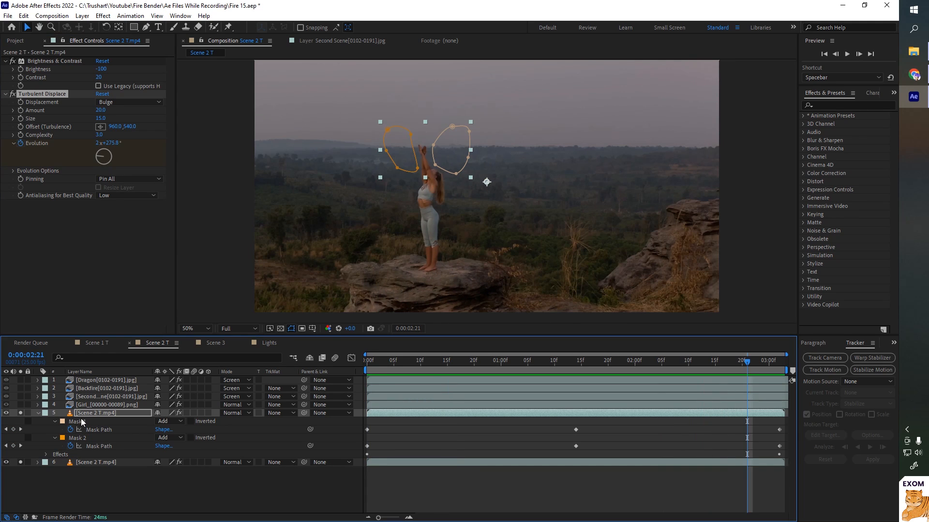
- Set the first mask's feather on the displaced footage layer to 50 pixels
click(55, 421)
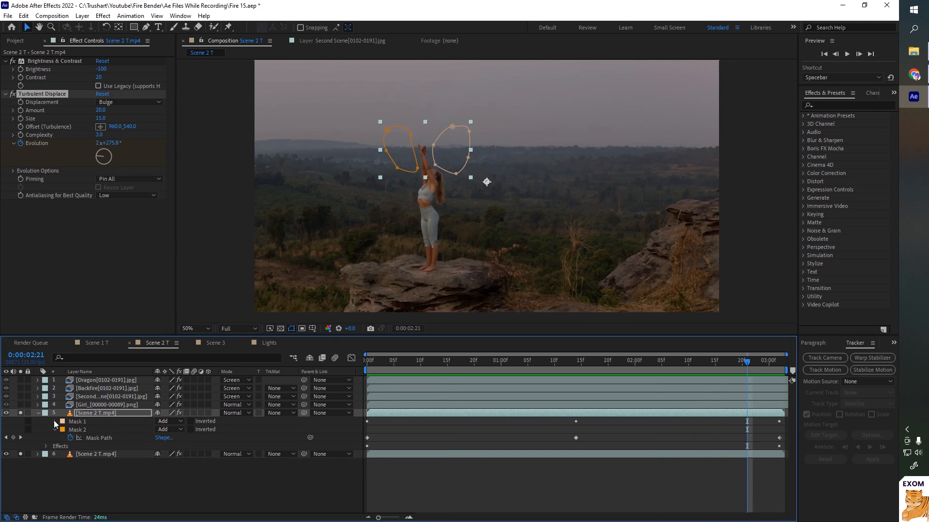
click(55, 422)
click(167, 438)
text(50)
key(Return)
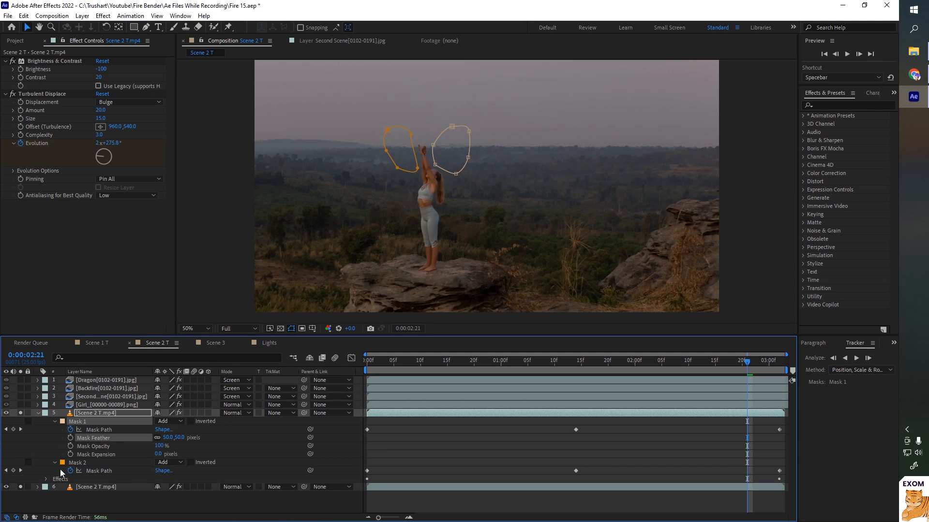
- Preview the Scene 2 T composite from the start with the fire over the performer
click(56, 465)
click(56, 464)
click(368, 363)
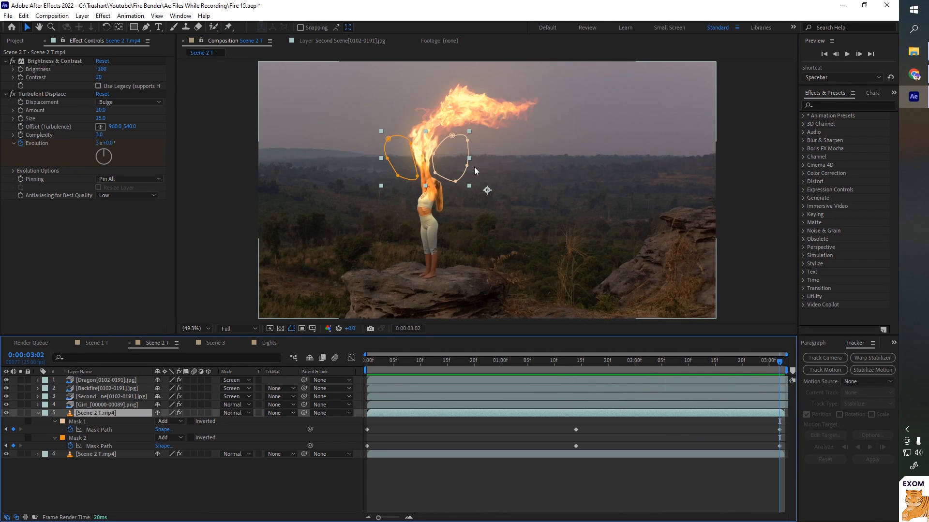
click(482, 174)
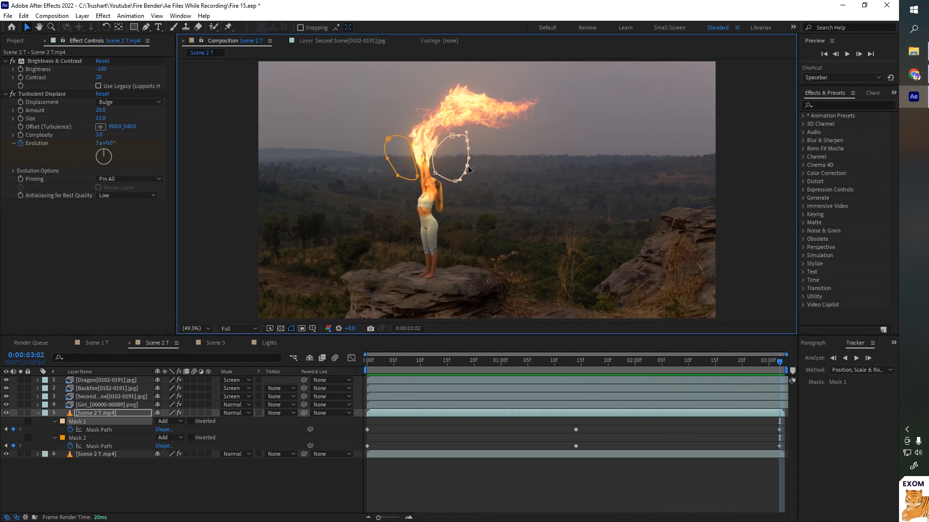